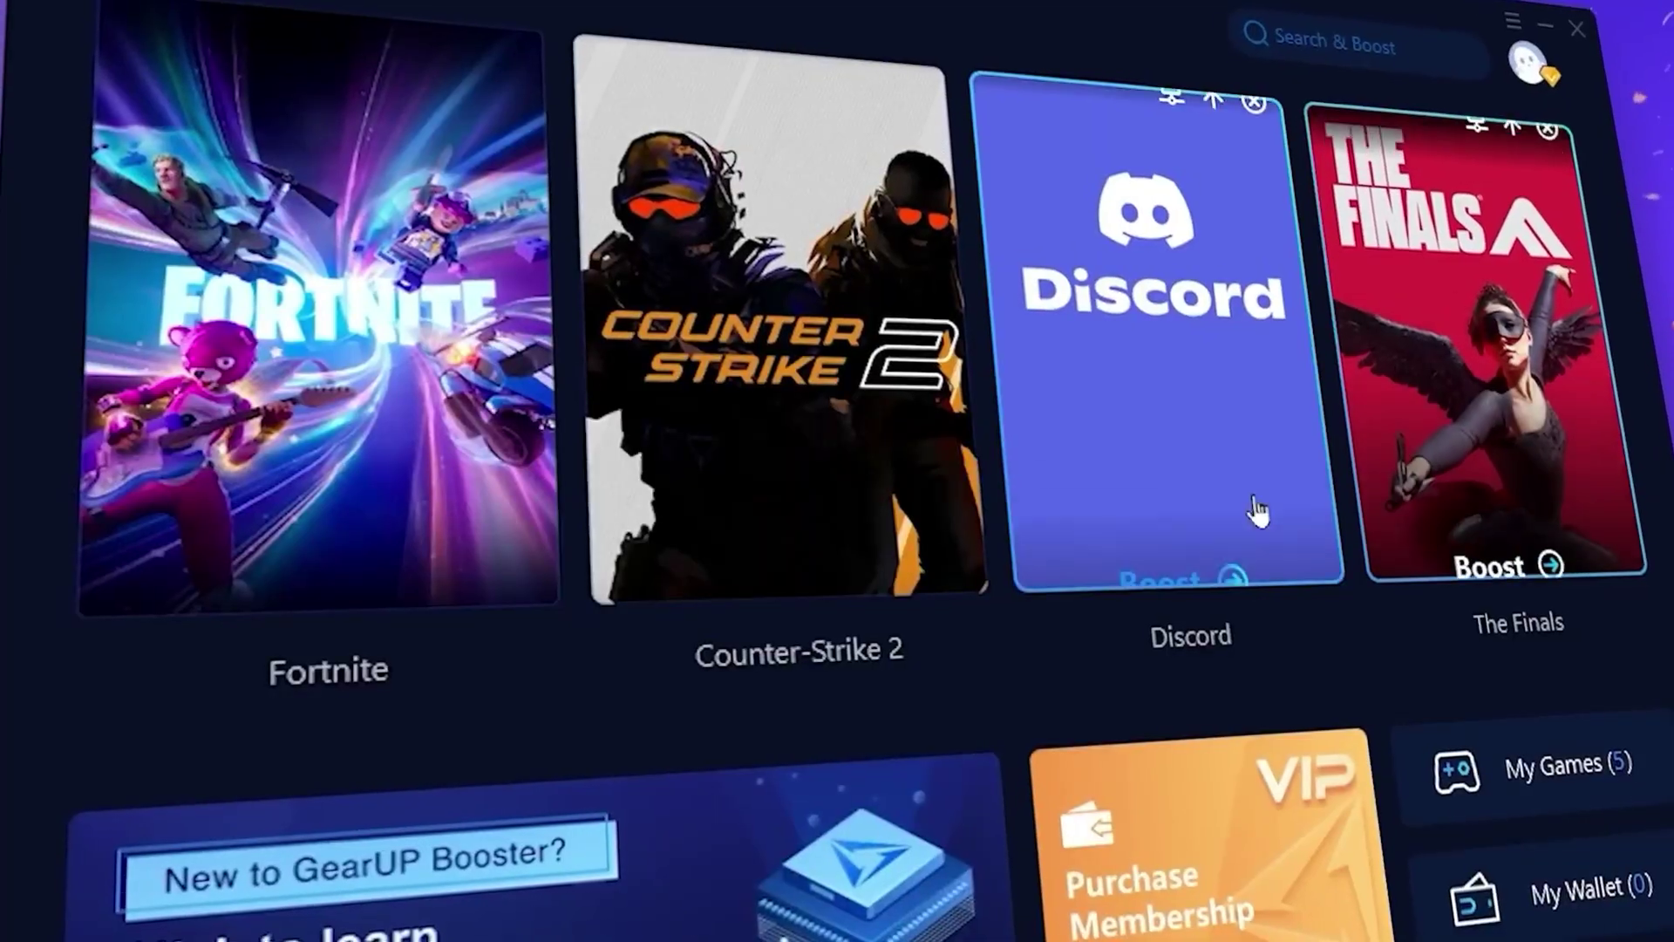
- Highlight the GearUp Booster description line, then launch Registry Editor as administrator via 'reg' search
mouse_move(1211, 554)
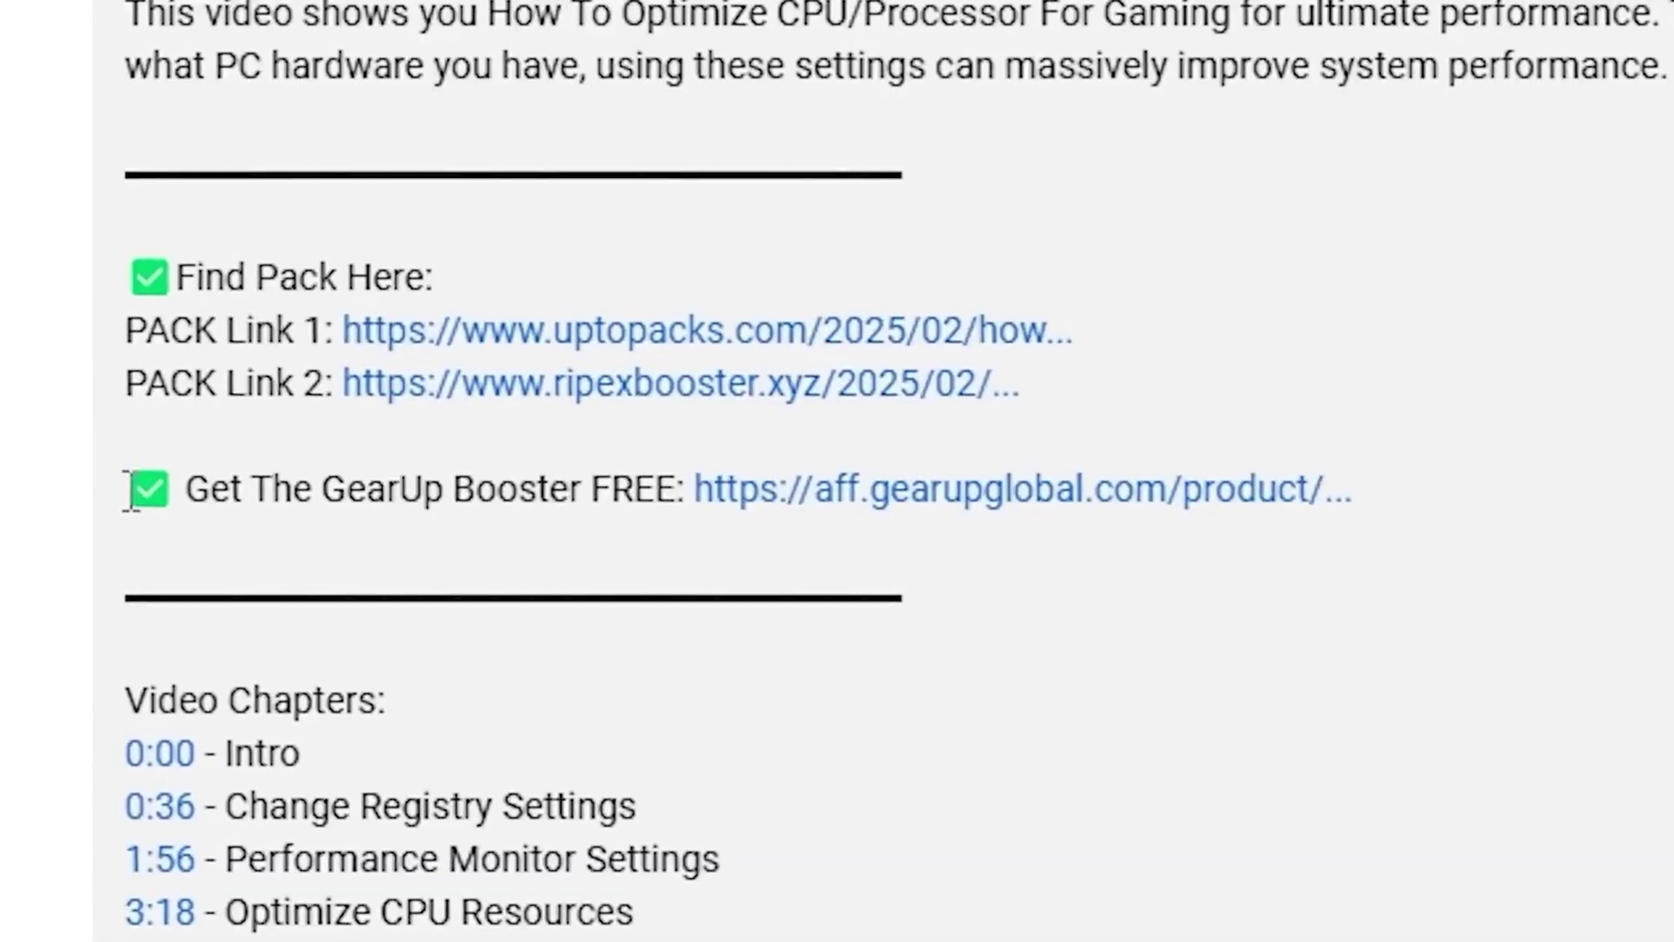
left_click_drag(133, 501, 1334, 510)
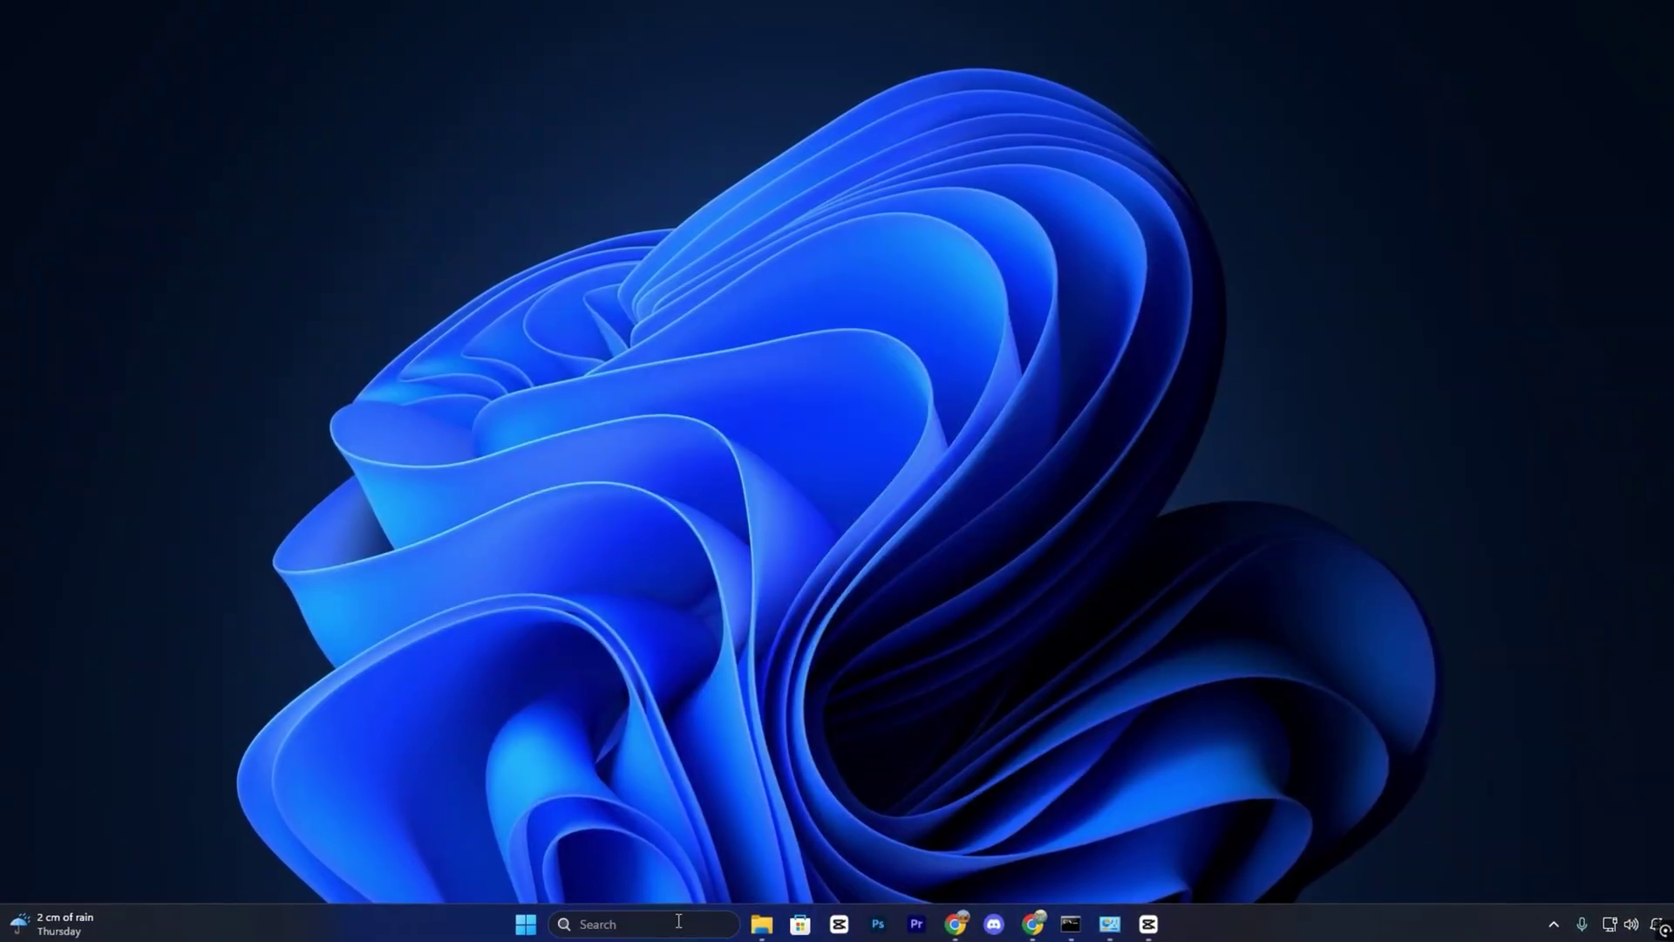
left_click(679, 921)
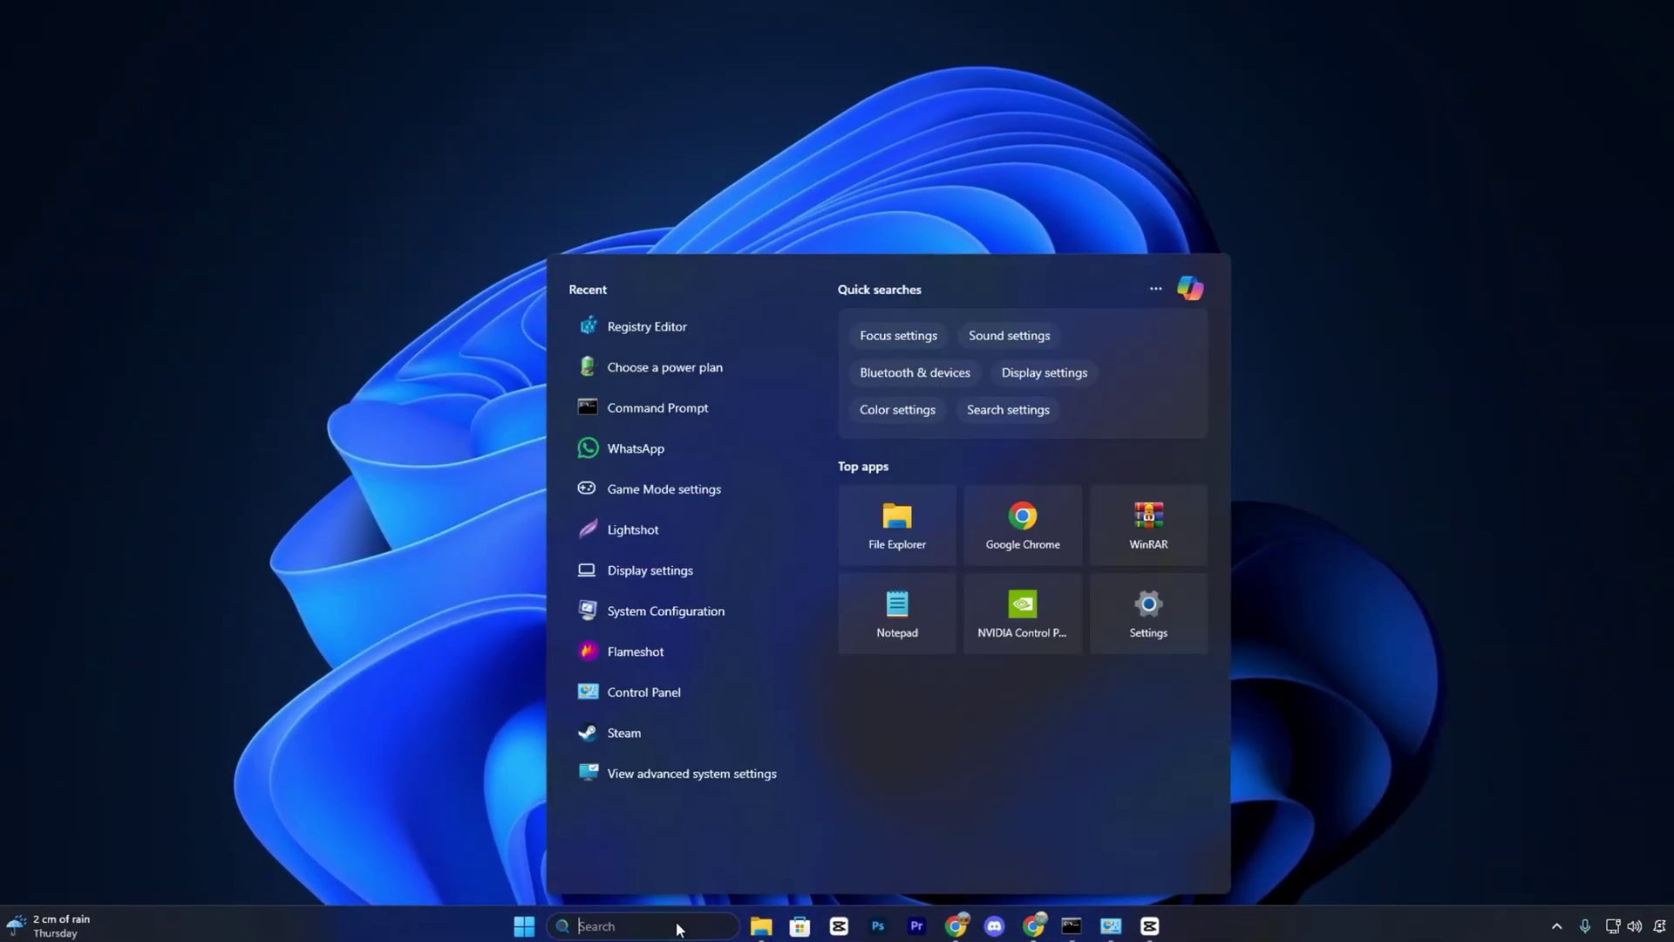
left_click(676, 930)
type("reg")
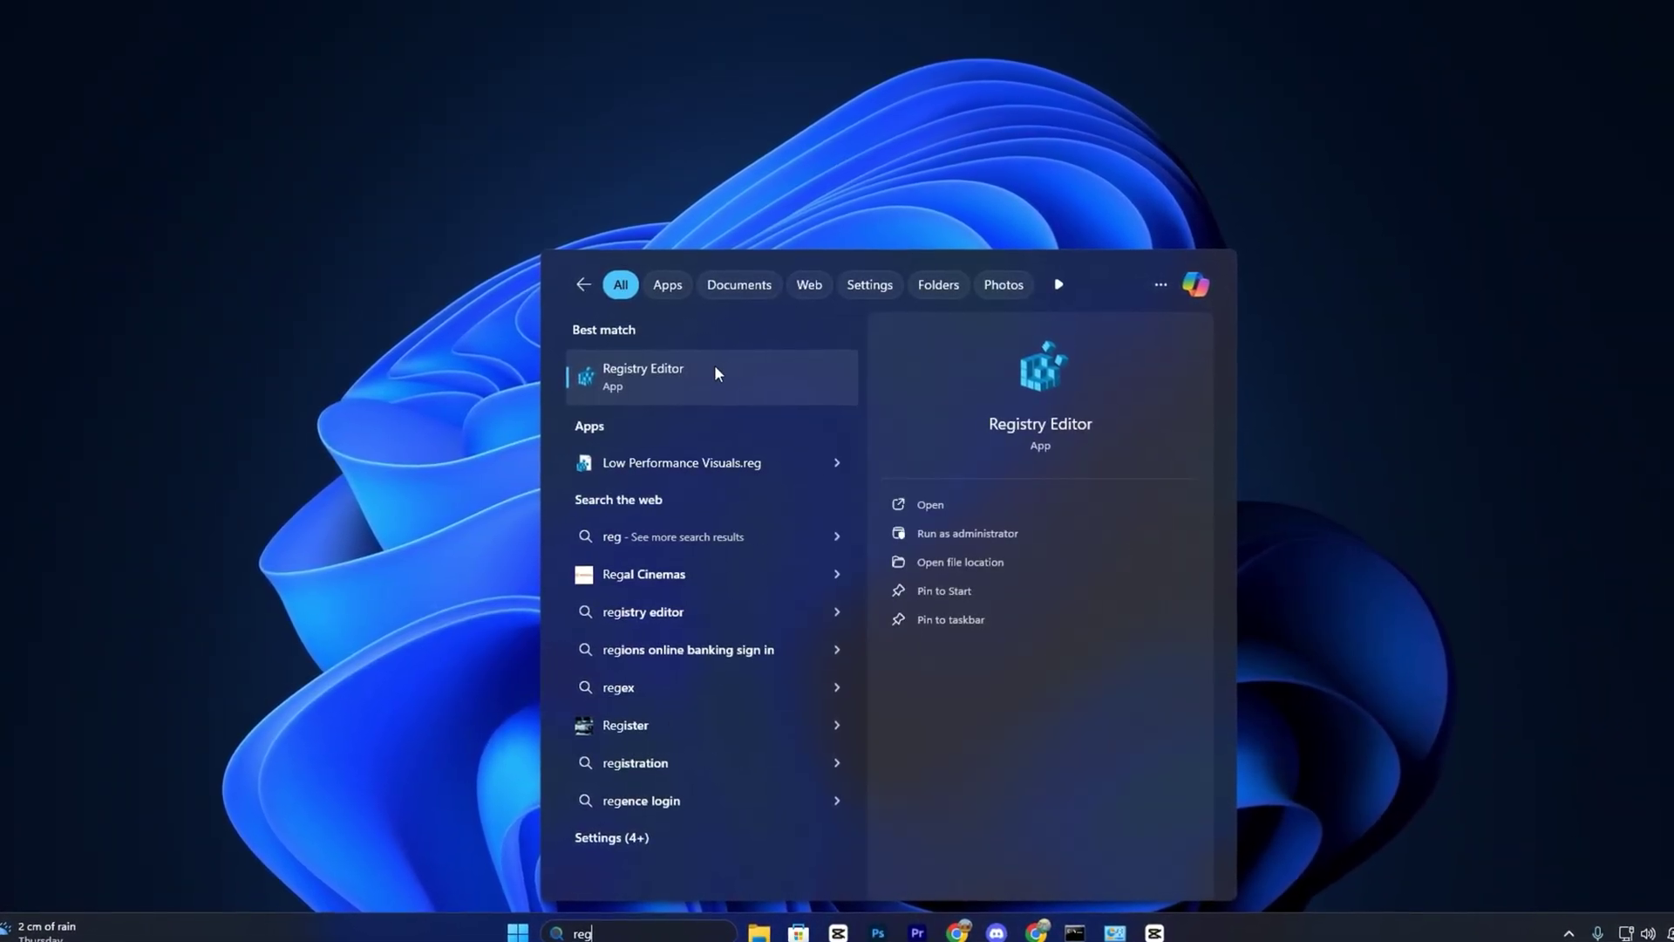
right_click(714, 373)
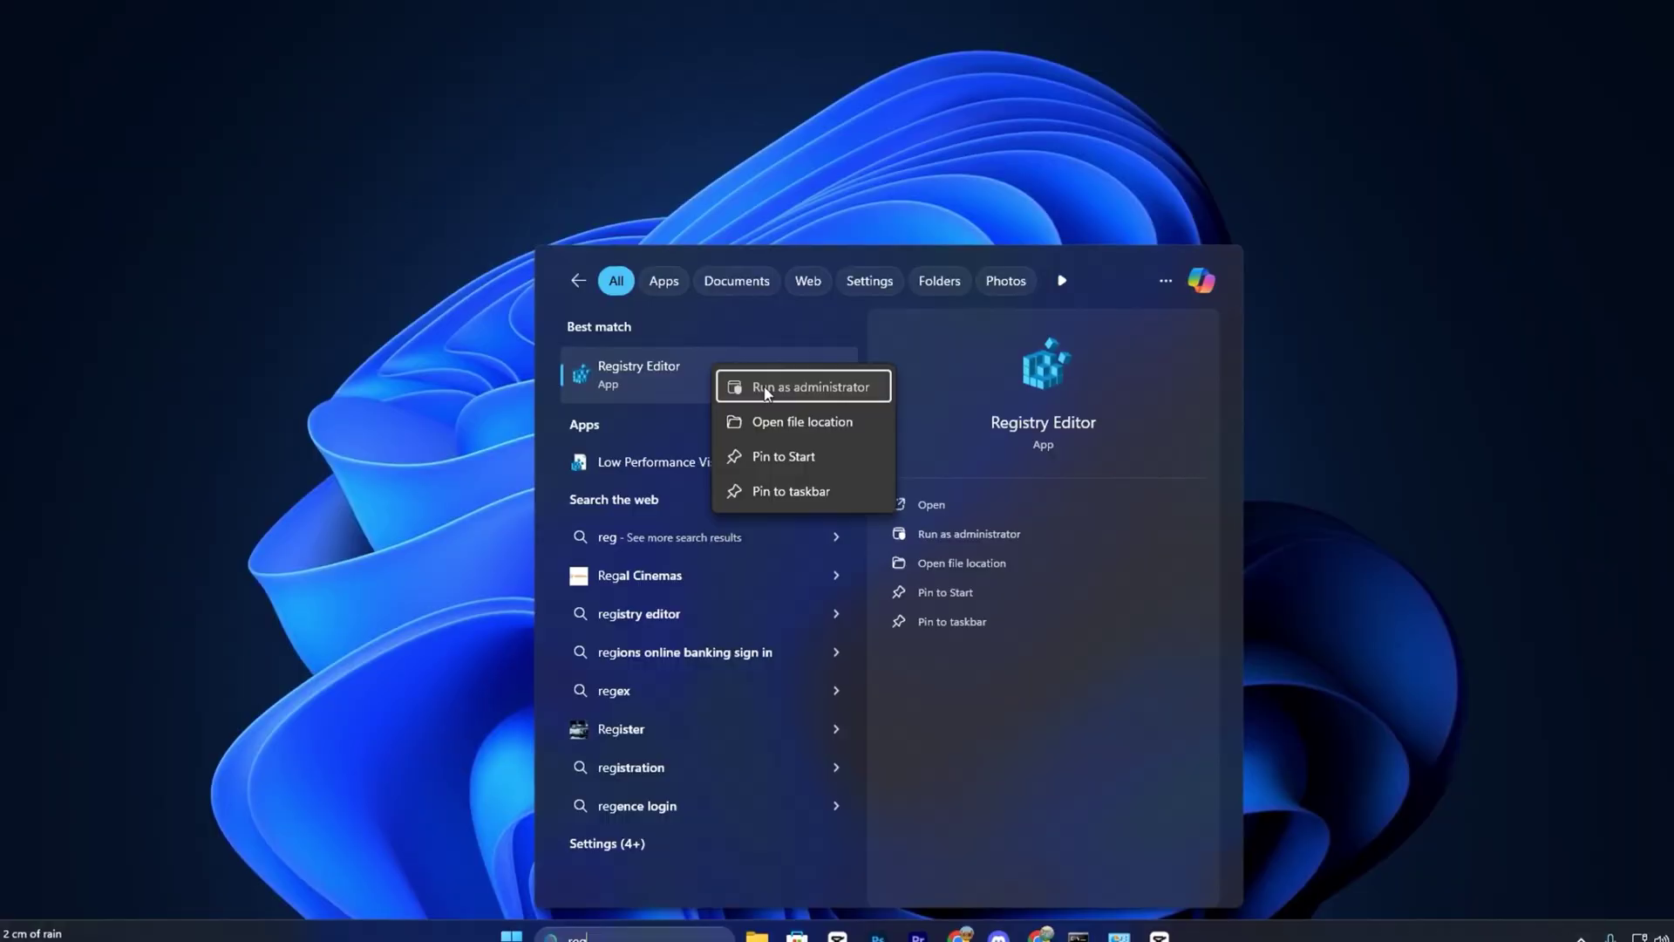
left_click(764, 389)
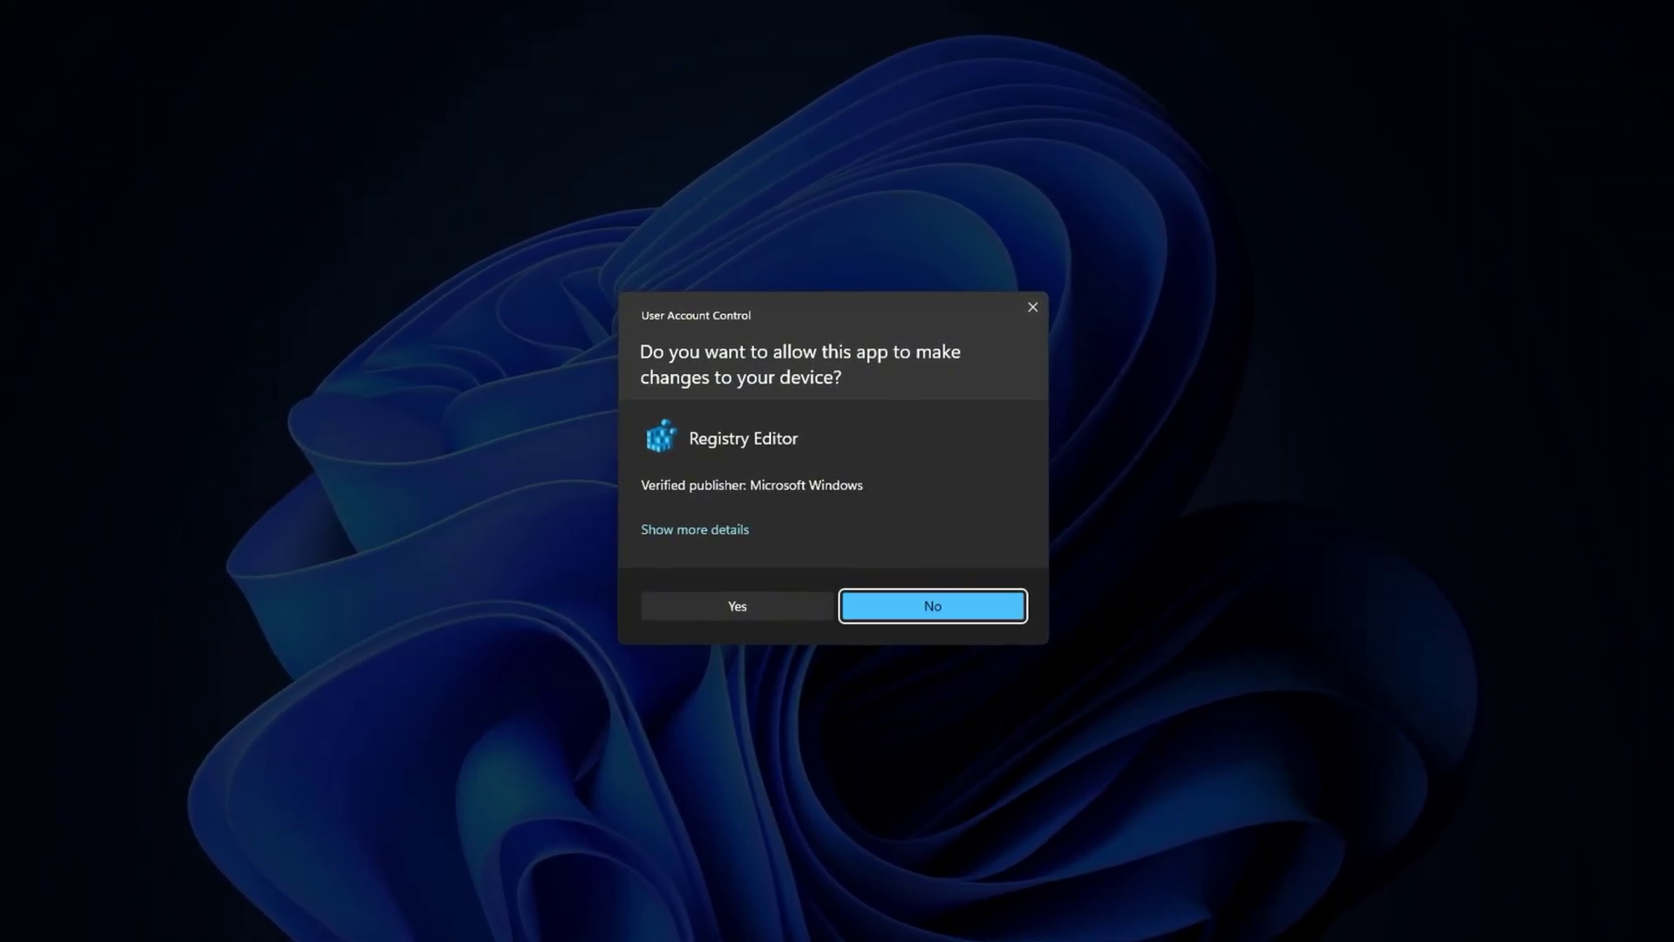
left_click(721, 605)
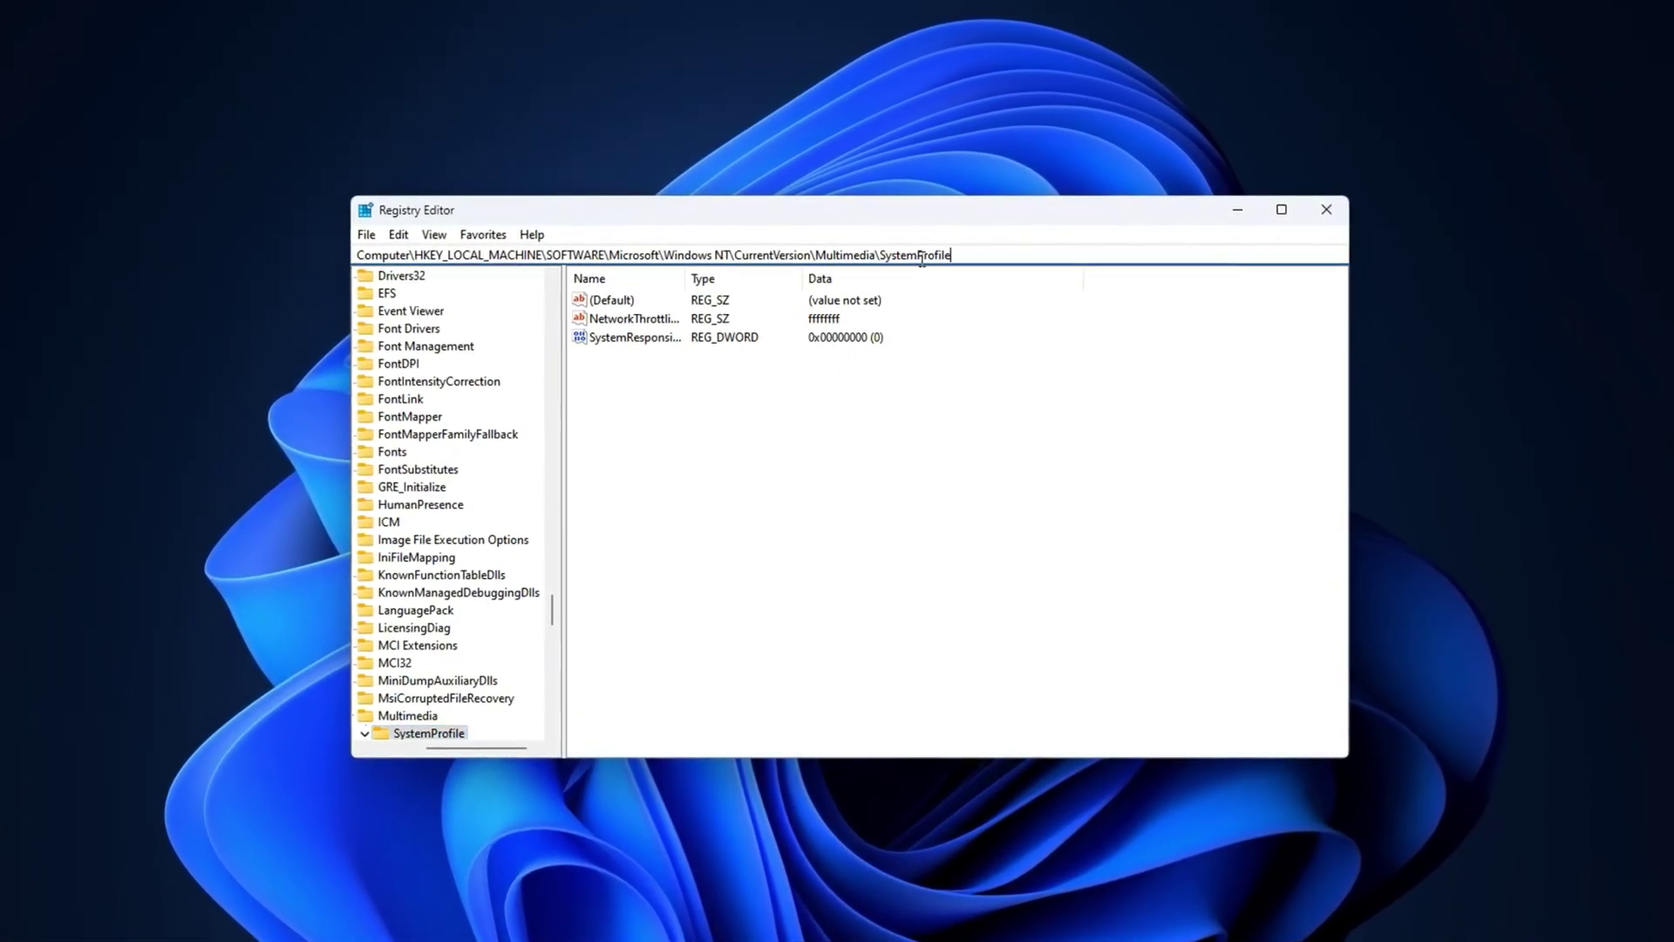
- Change SystemResponsiveness to 10 using Decimal base and save it
left_click(959, 256)
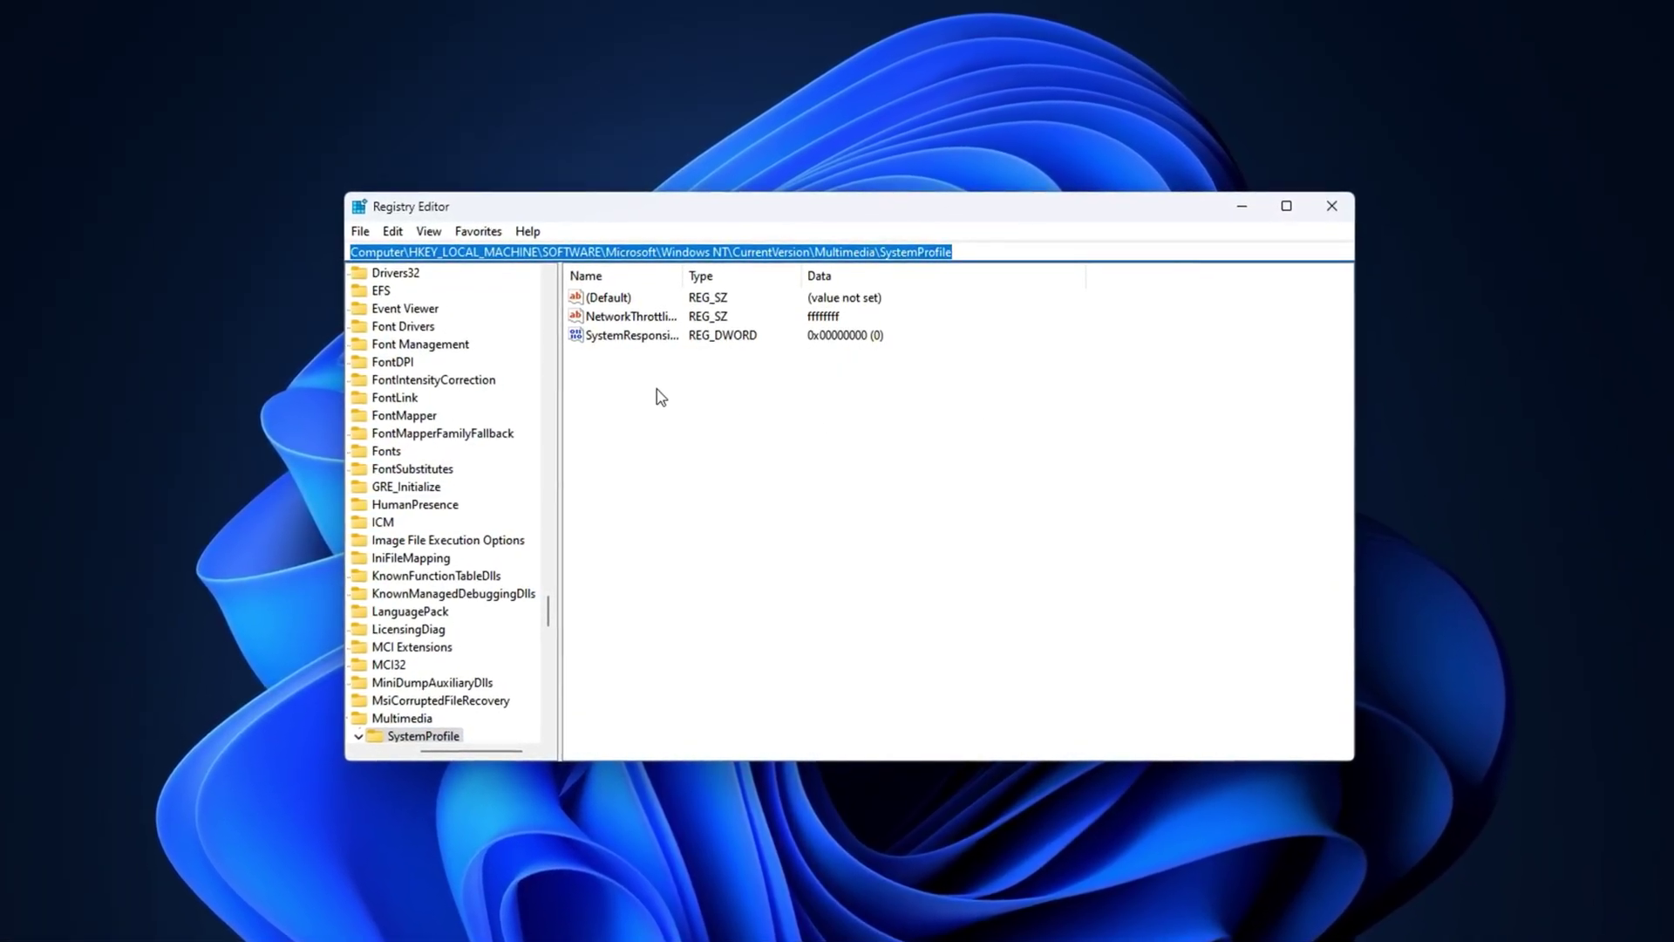
left_click(660, 397)
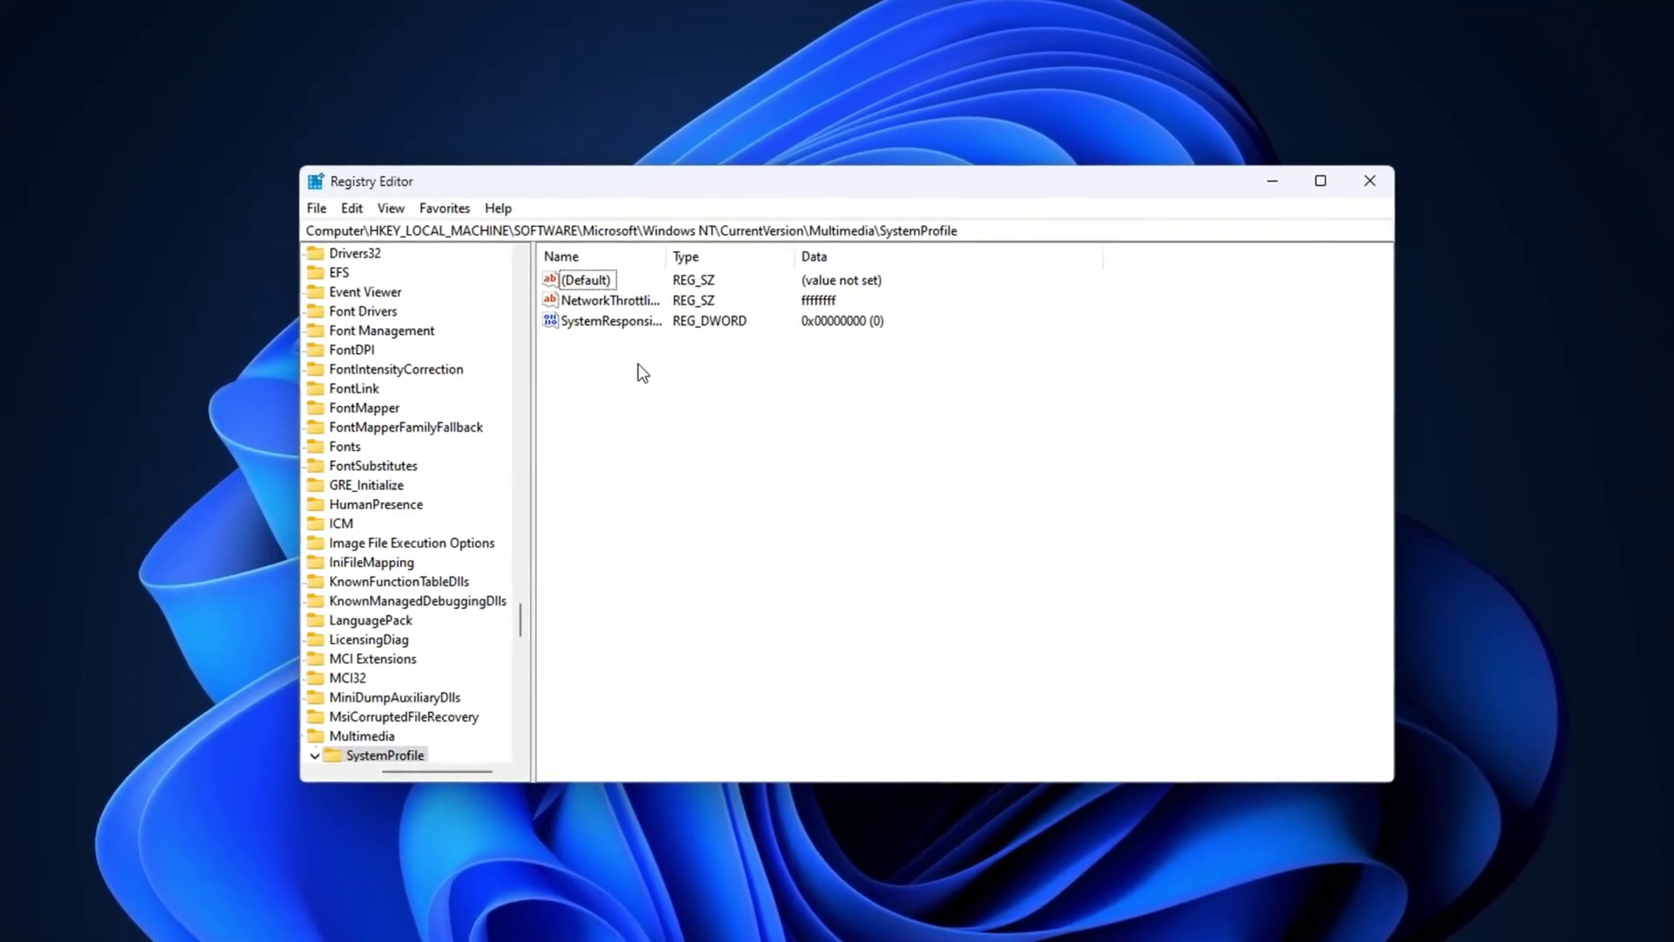
double_click(610, 321)
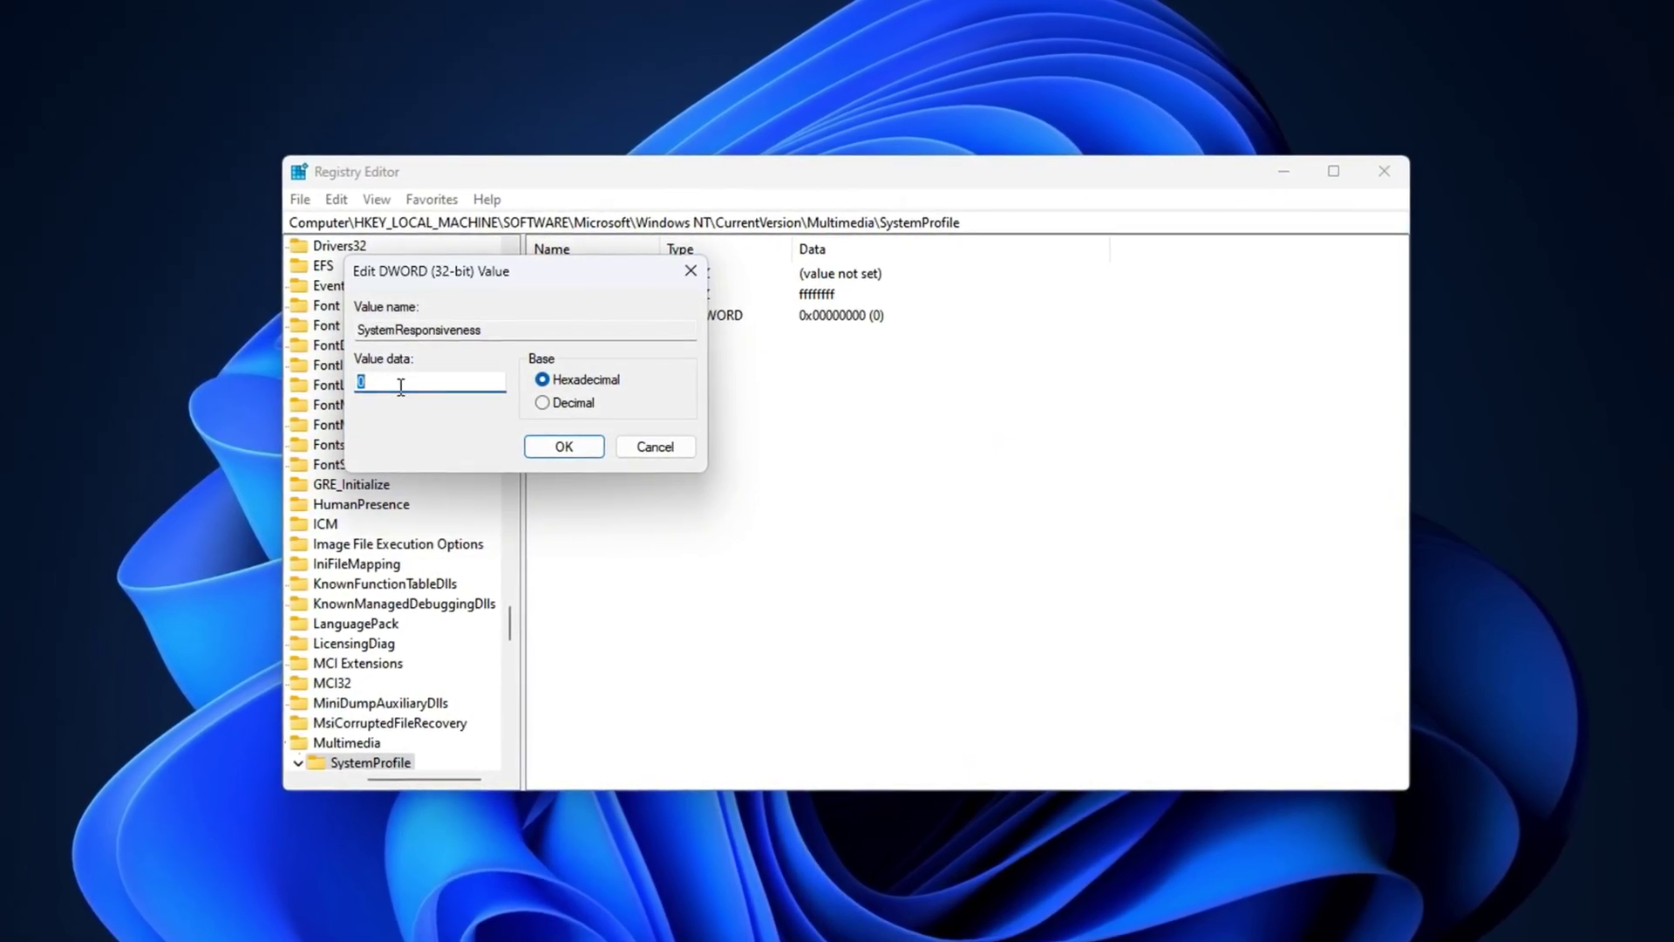
left_click(545, 403)
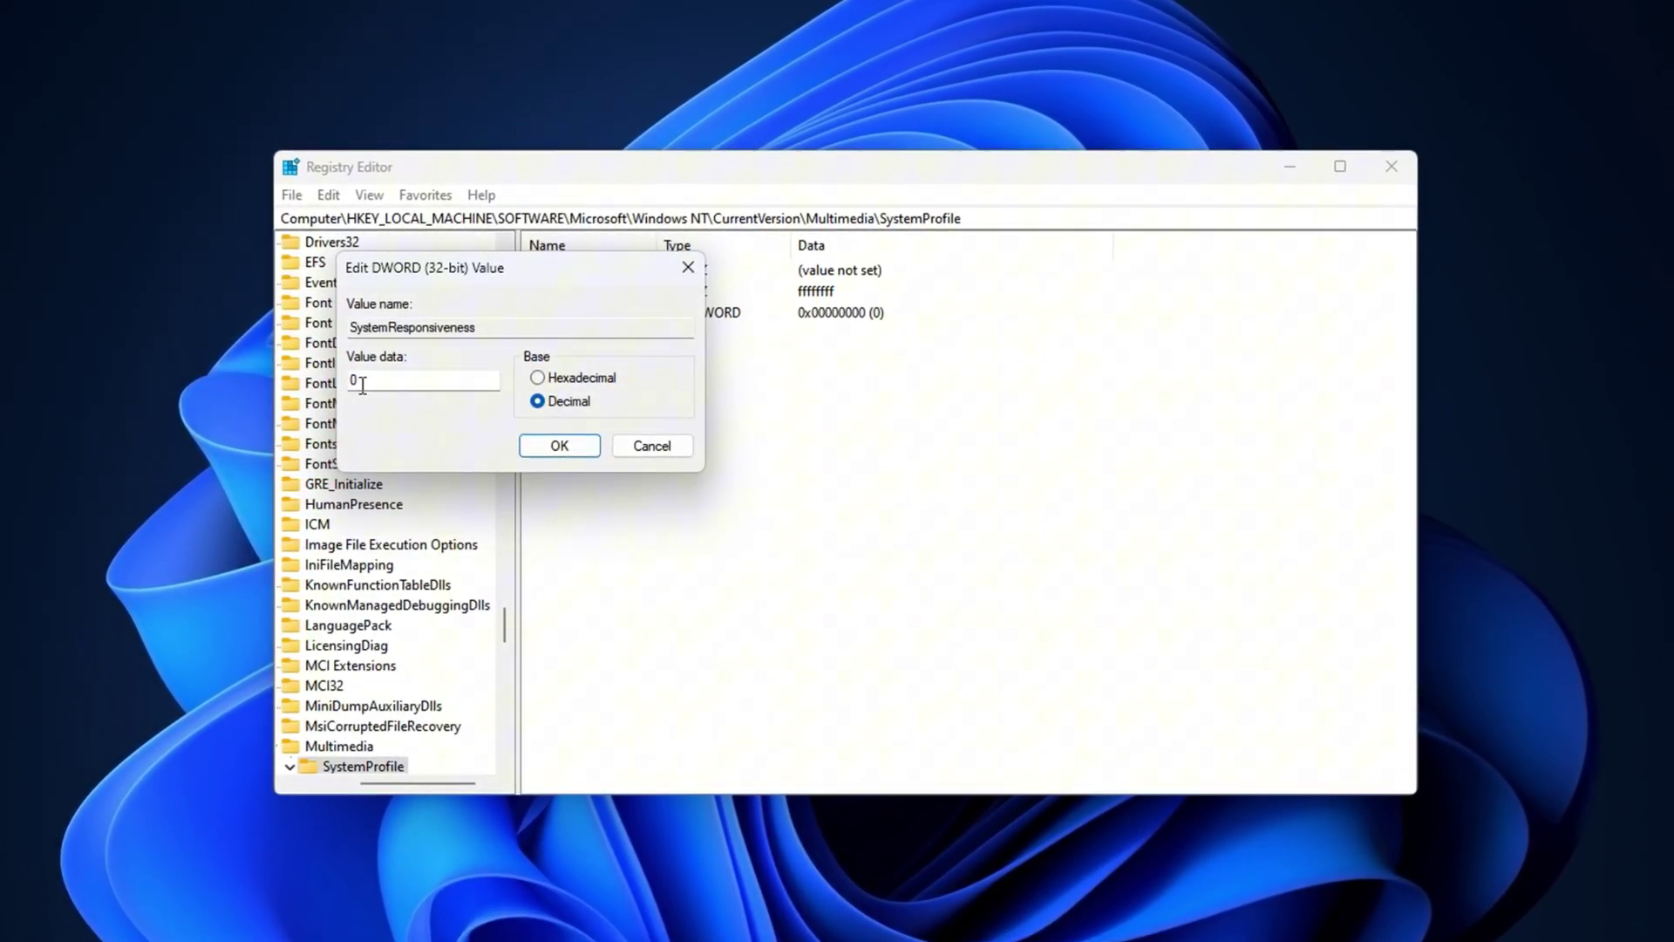
double_click(353, 381)
type("10")
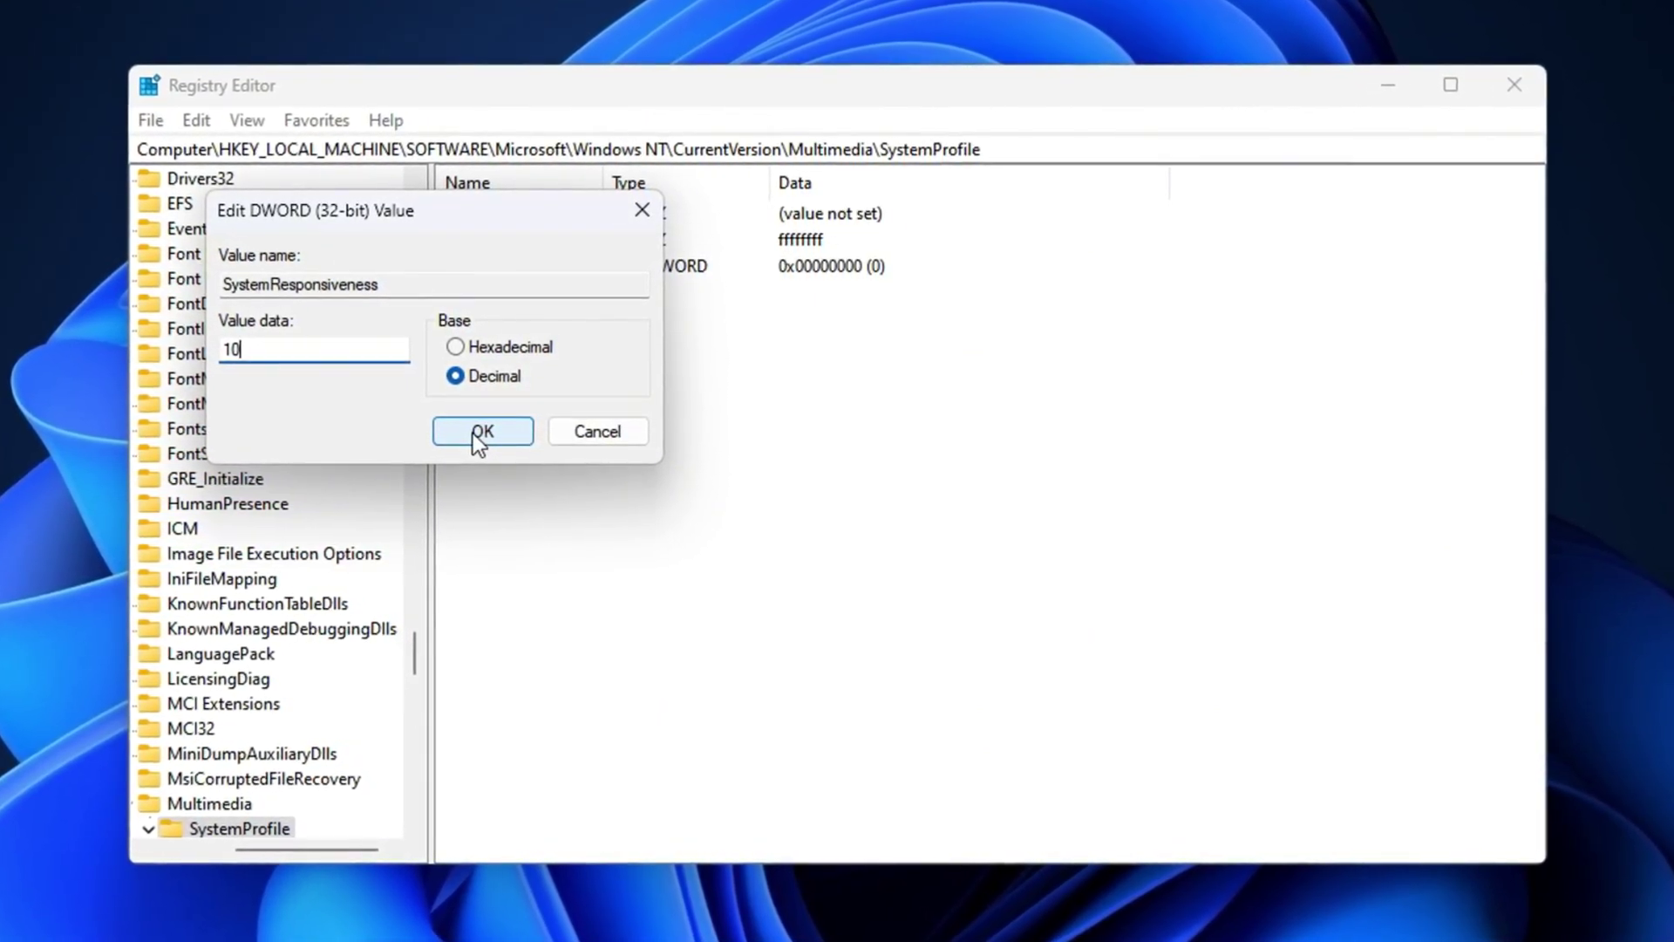
left_click(479, 431)
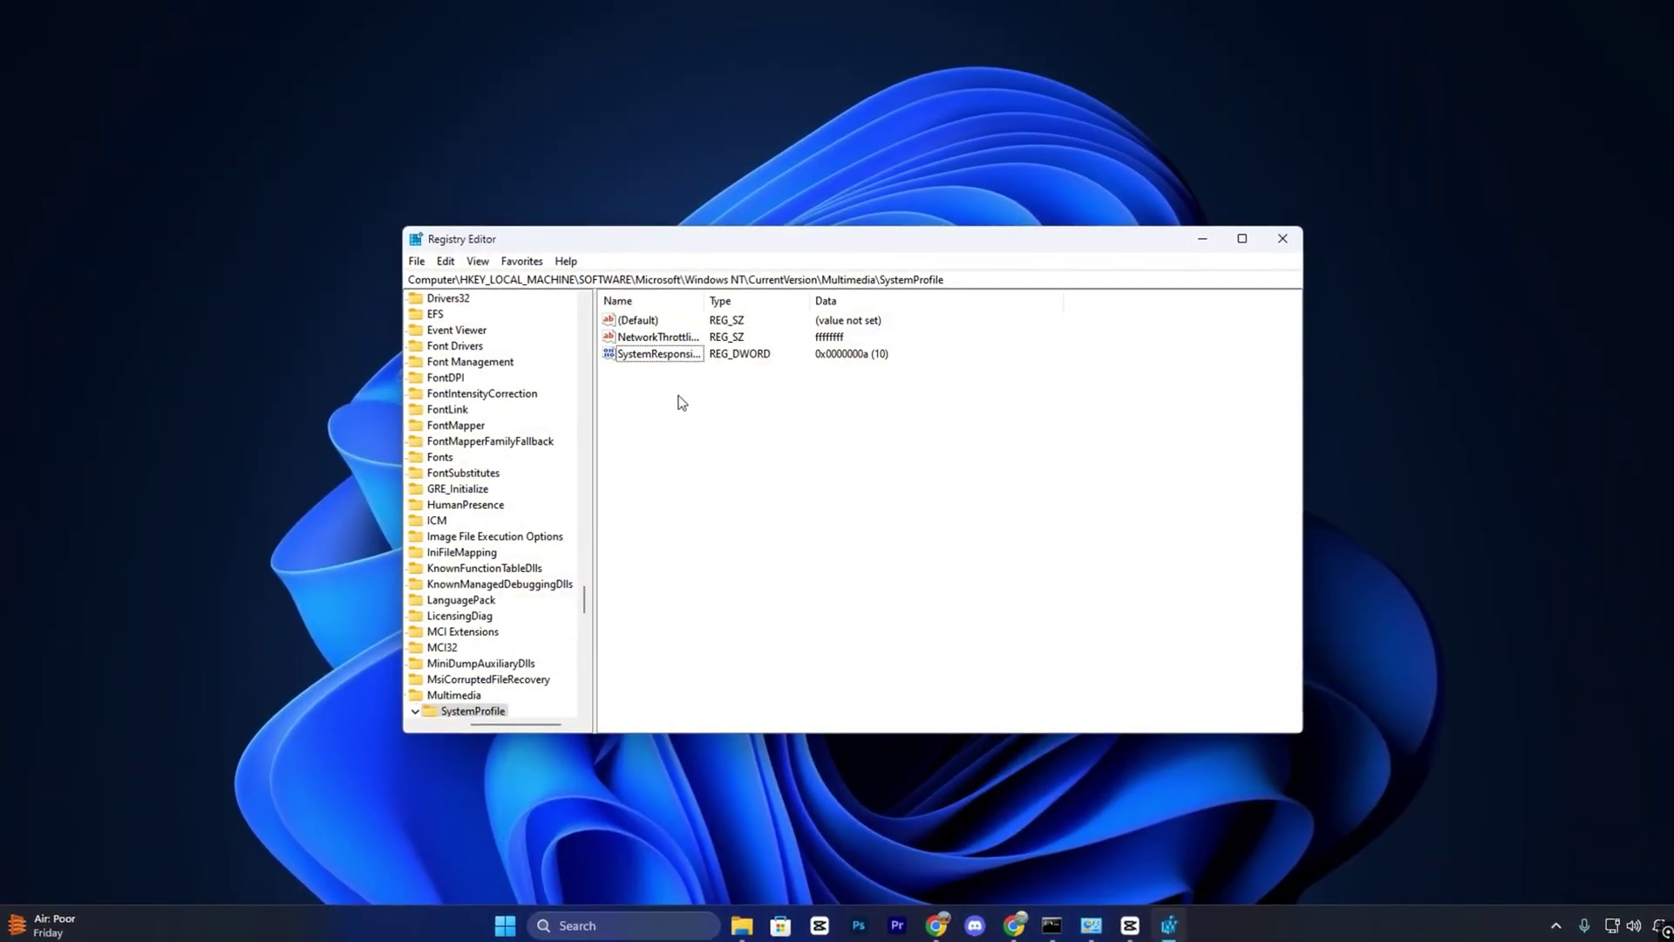
- Go to the PriorityControl key by pasting its path into the address bar
left_click_drag(959, 279, 394, 275)
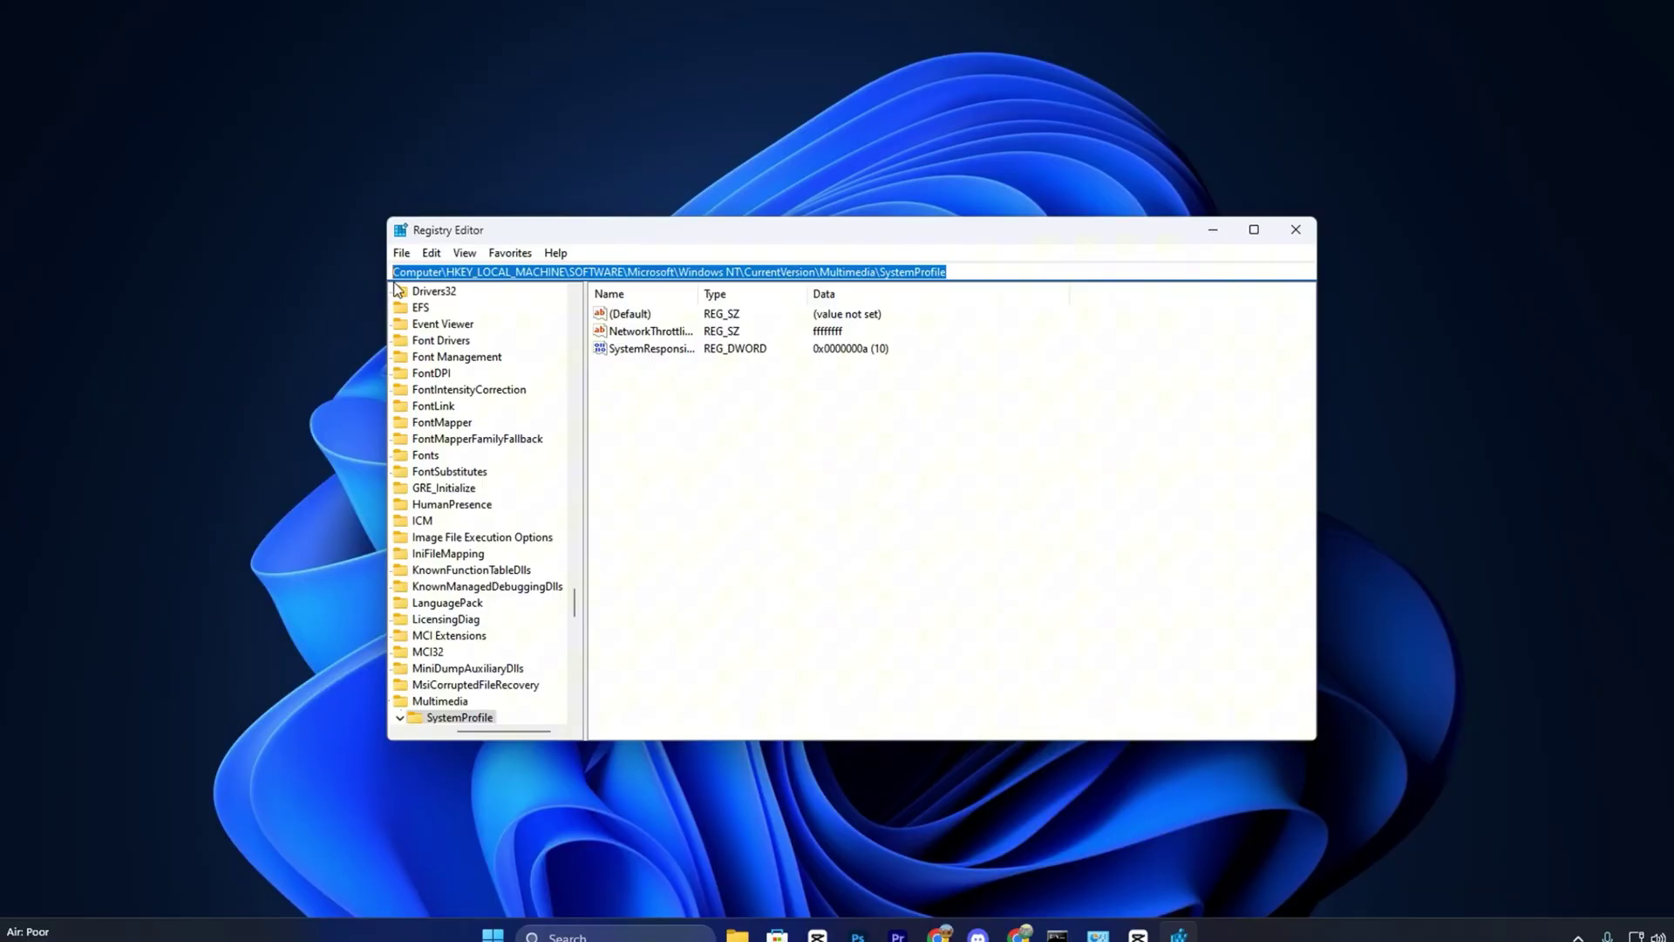
type("HKEY_LOCAL_MACHINE\\SYSTEM\\CurrentControlSet\\Control\\PriorityControl")
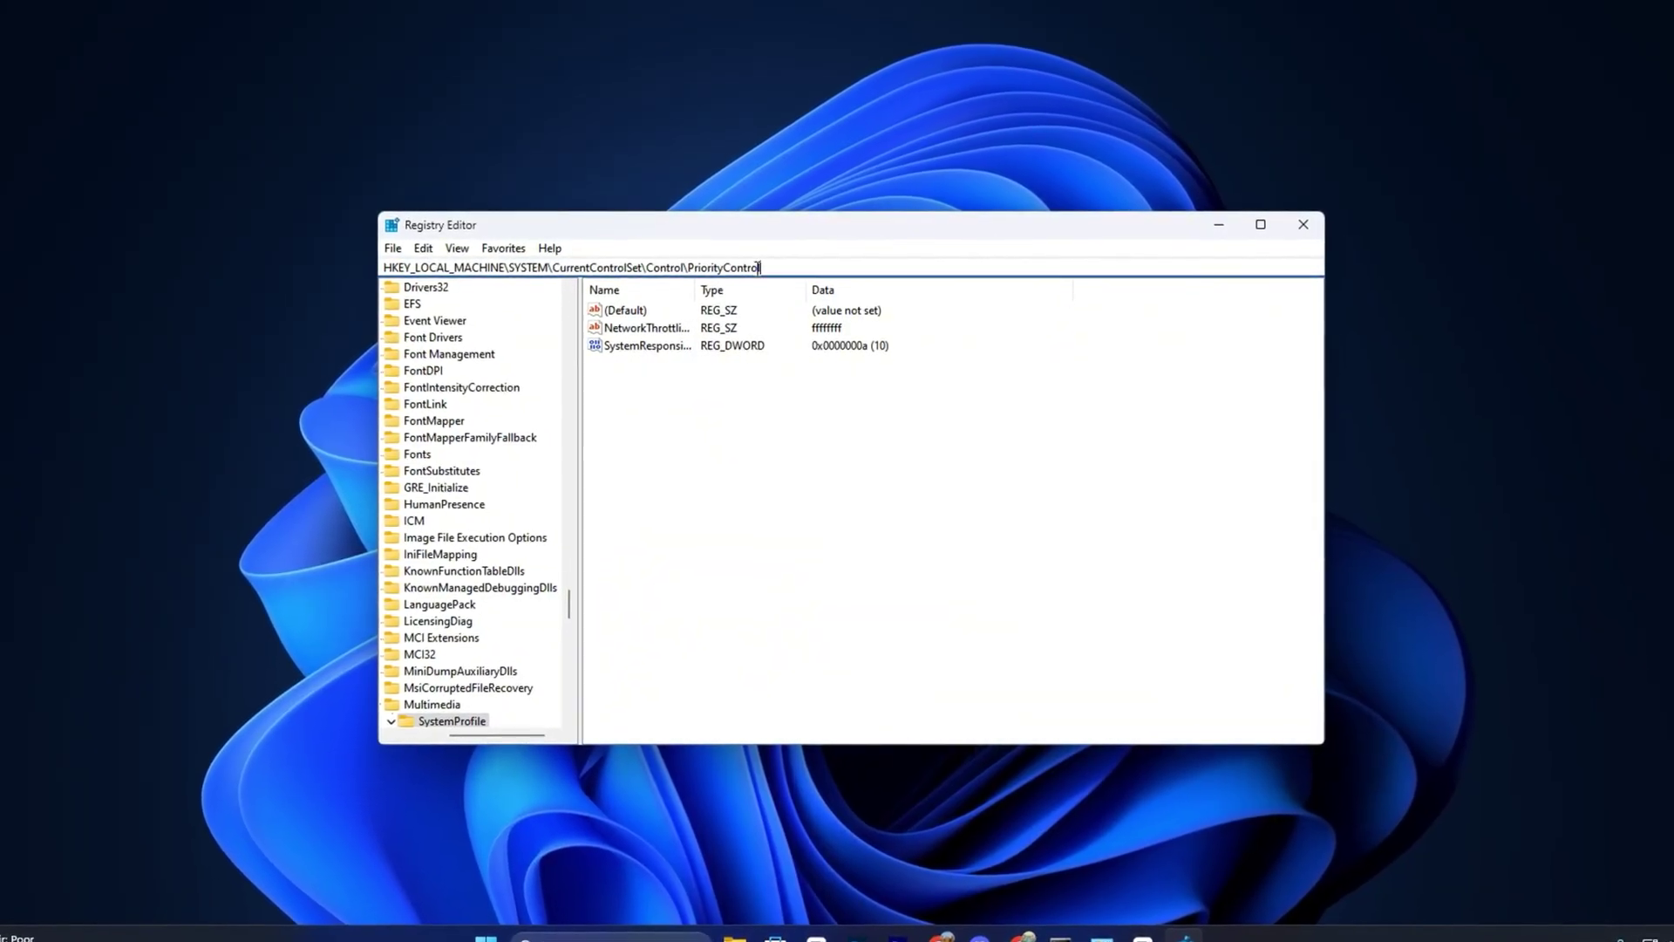
key("Return")
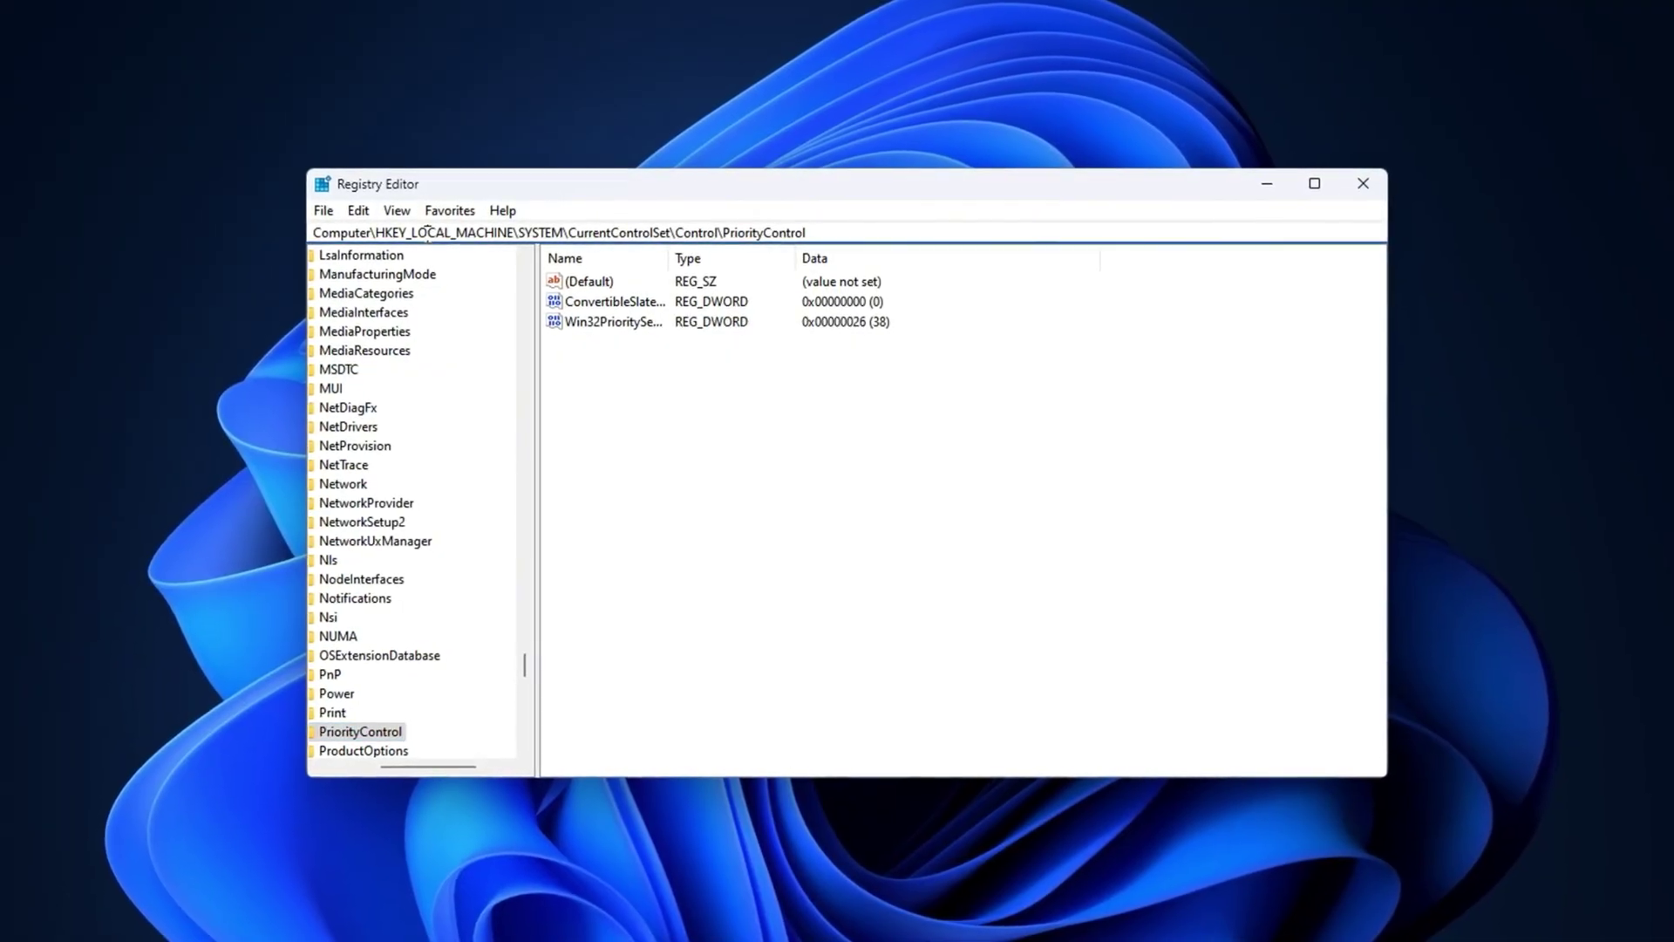
- Open Win32PrioritySeparation for editing, showing its current hexadecimal value 26
double_click(429, 237)
left_click(595, 353)
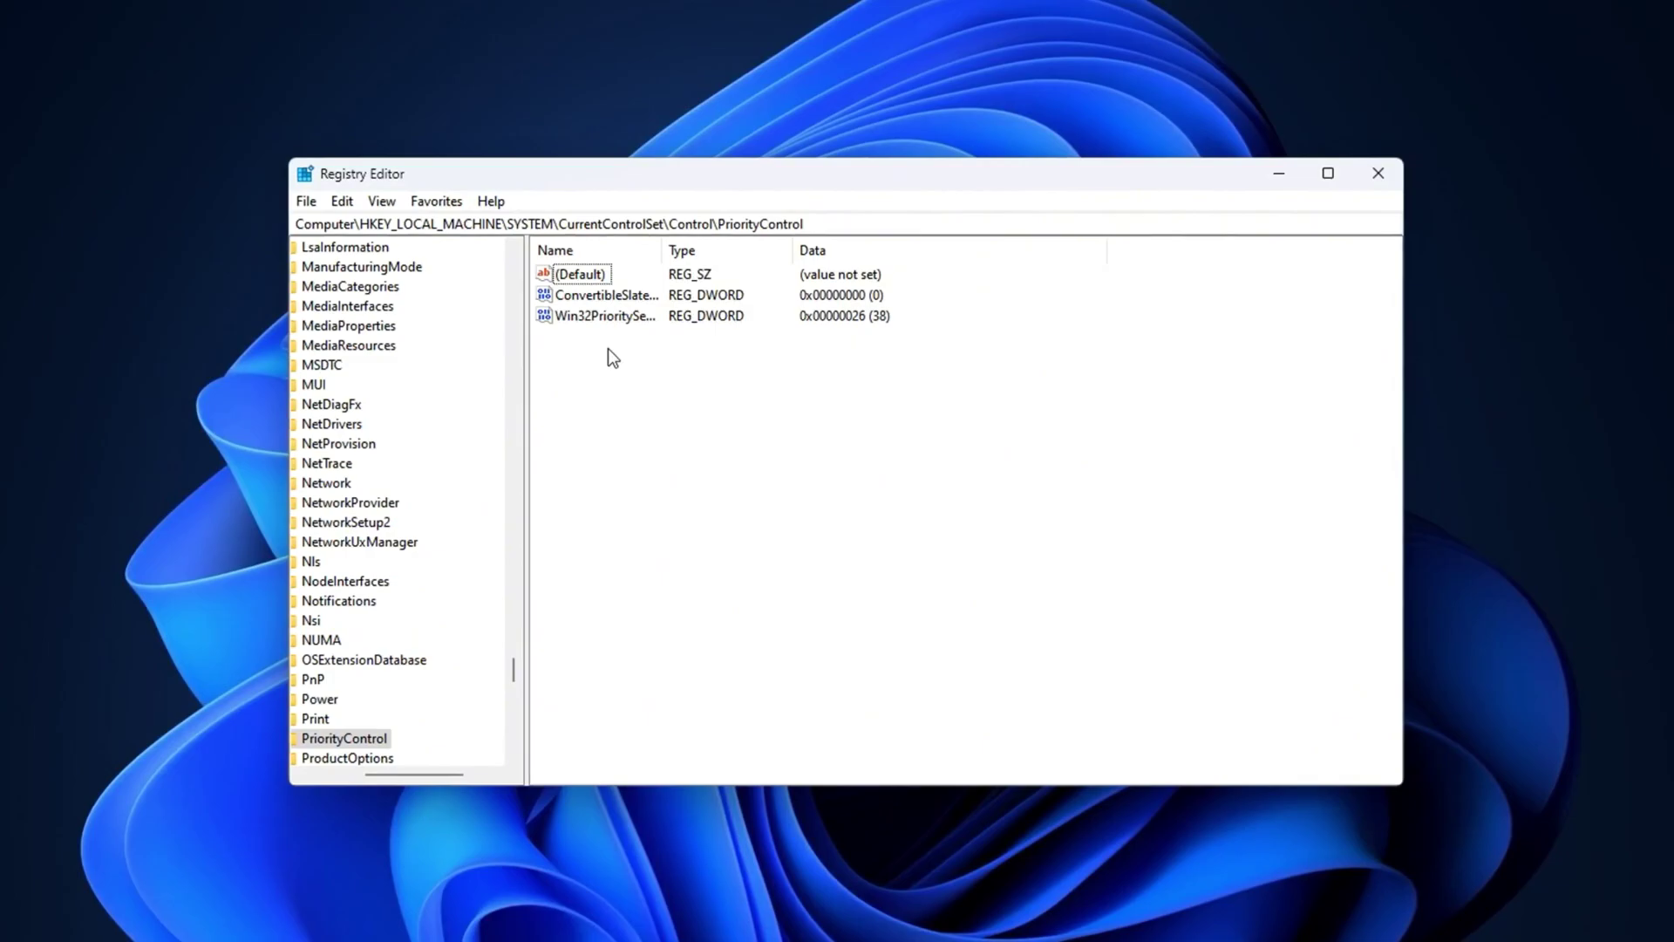
left_click(579, 315)
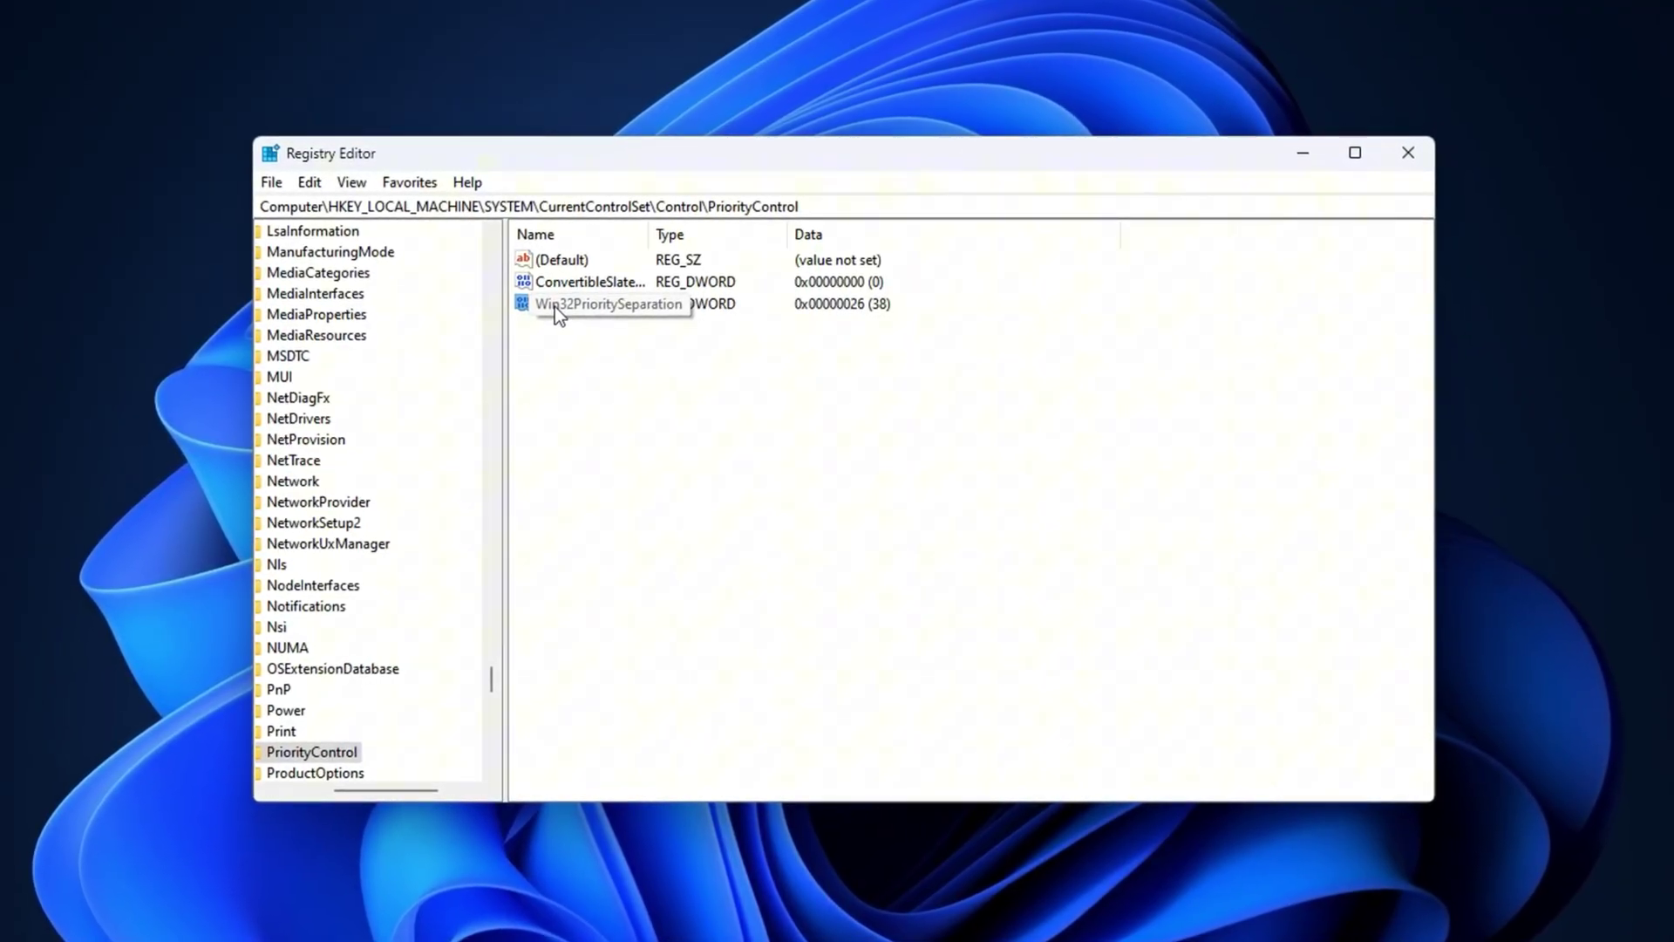
double_click(556, 306)
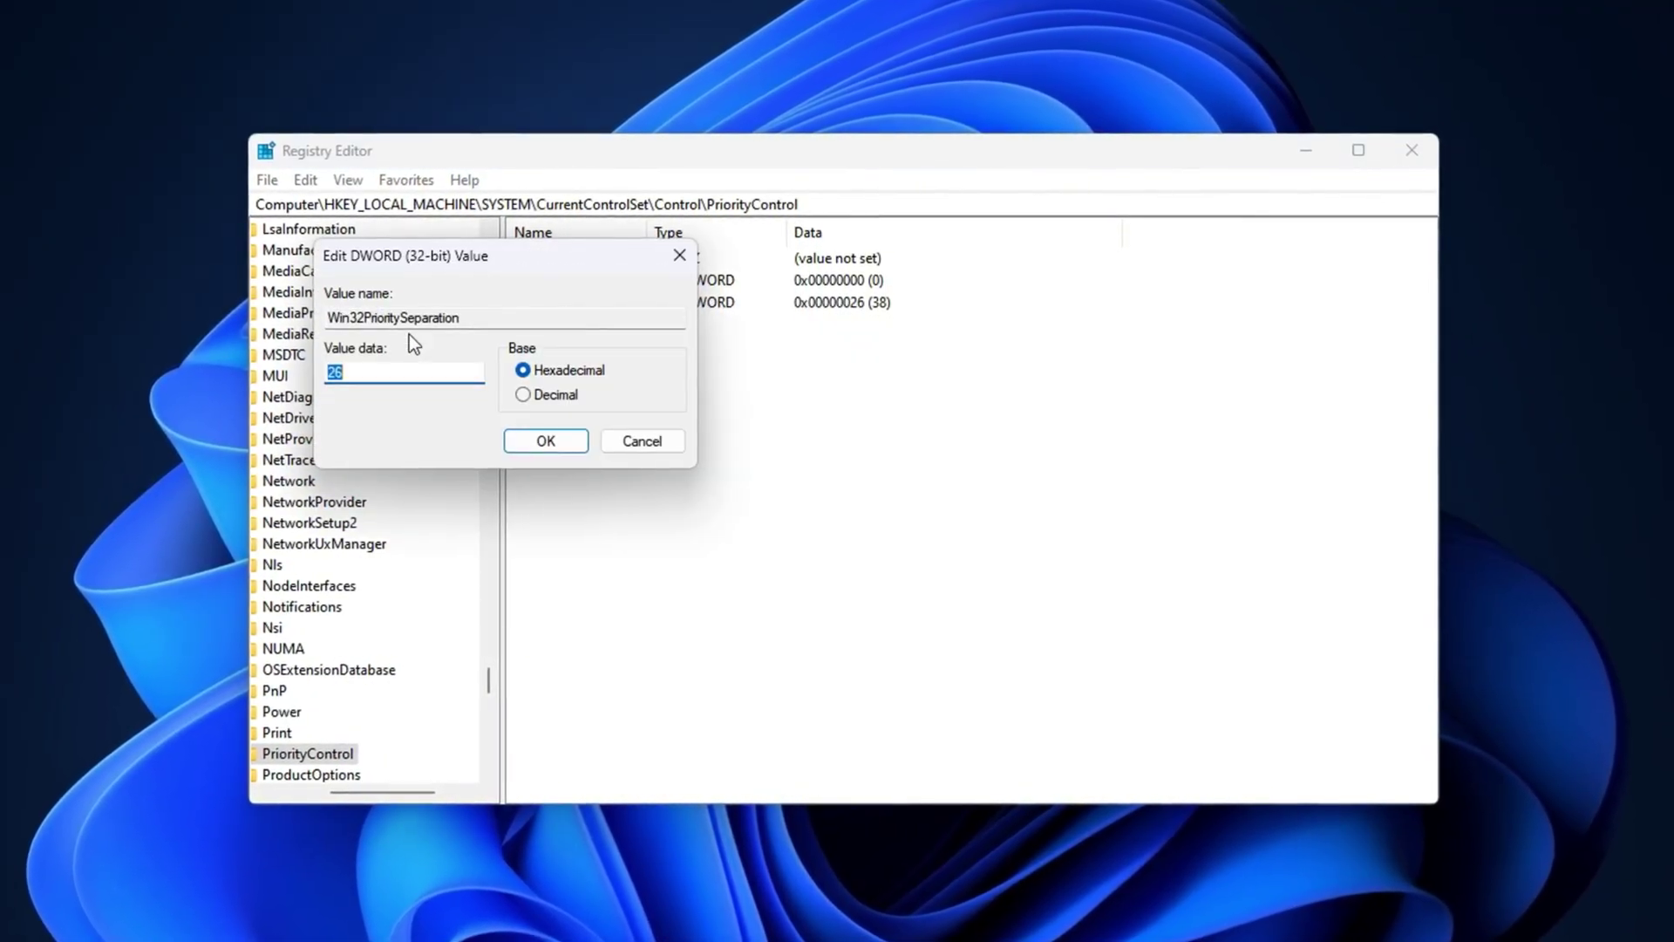
left_click(380, 372)
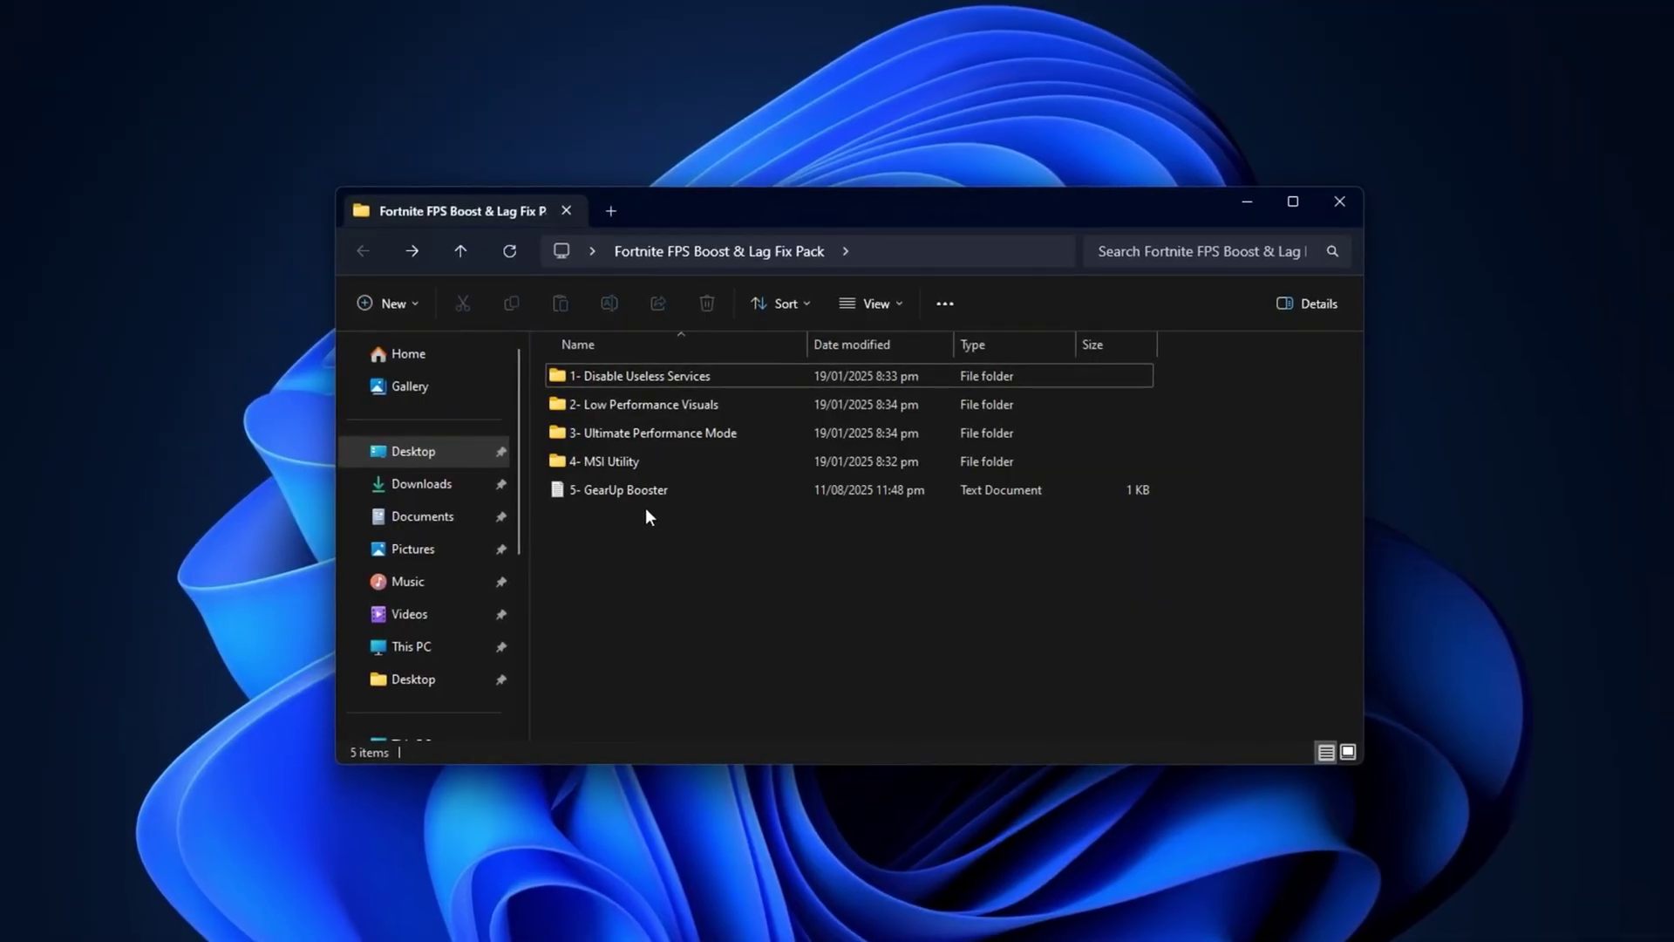
- Open the 1- Disable Useless Services folder and run its batch file as administrator
double_click(720, 379)
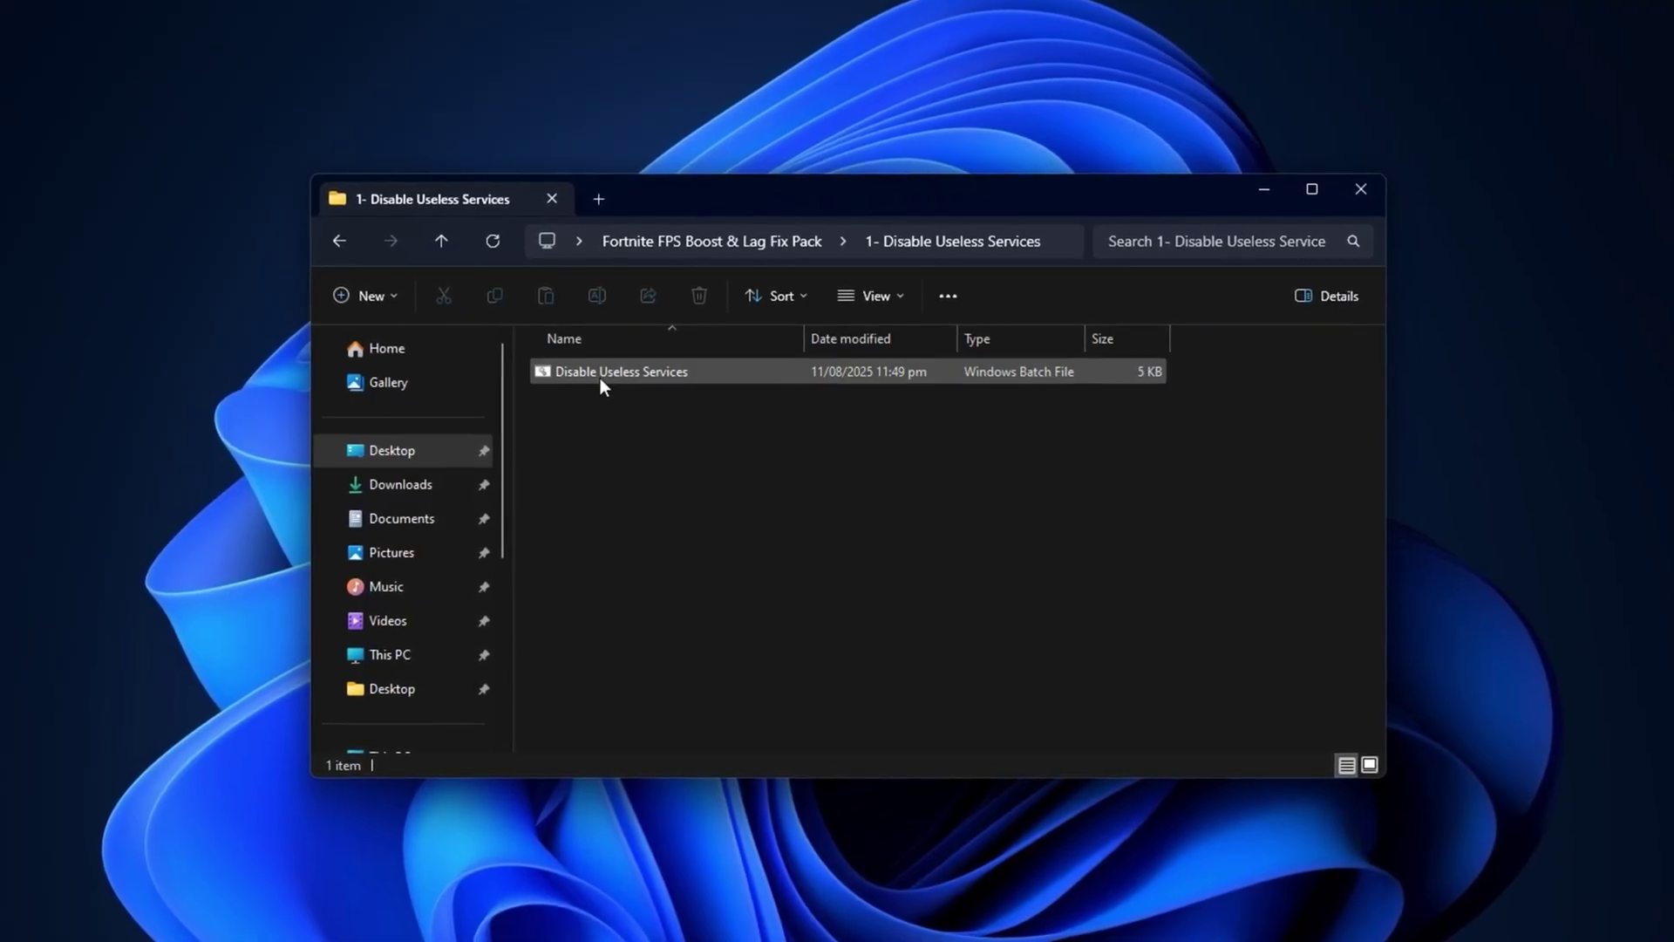
right_click(628, 377)
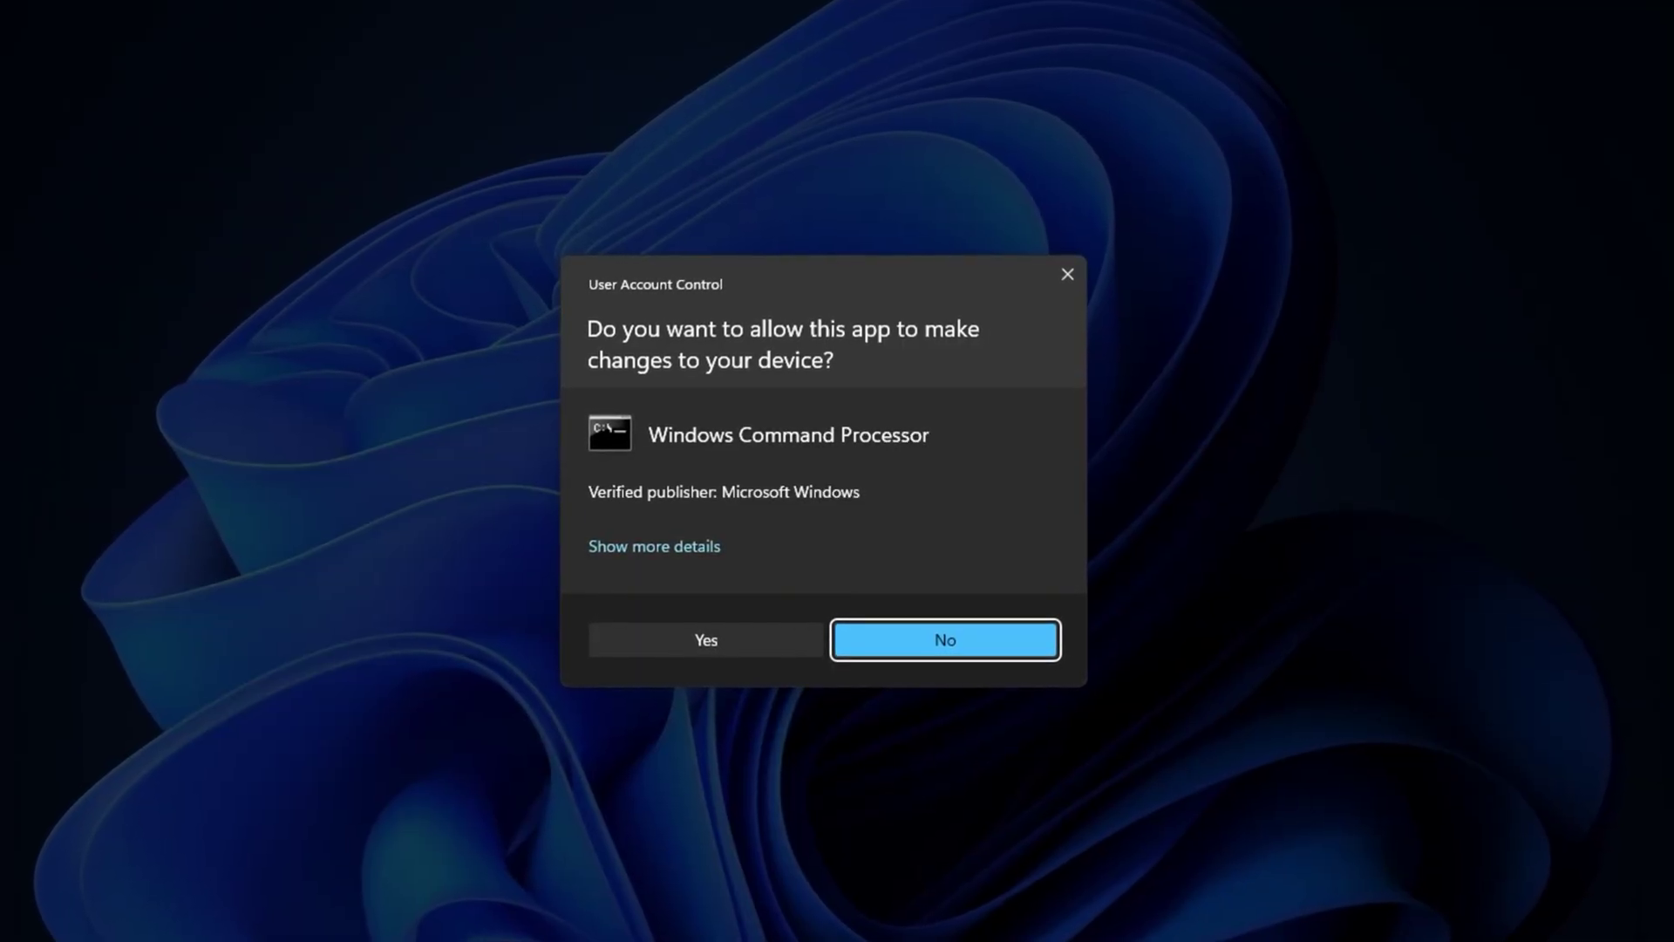
left_click(706, 640)
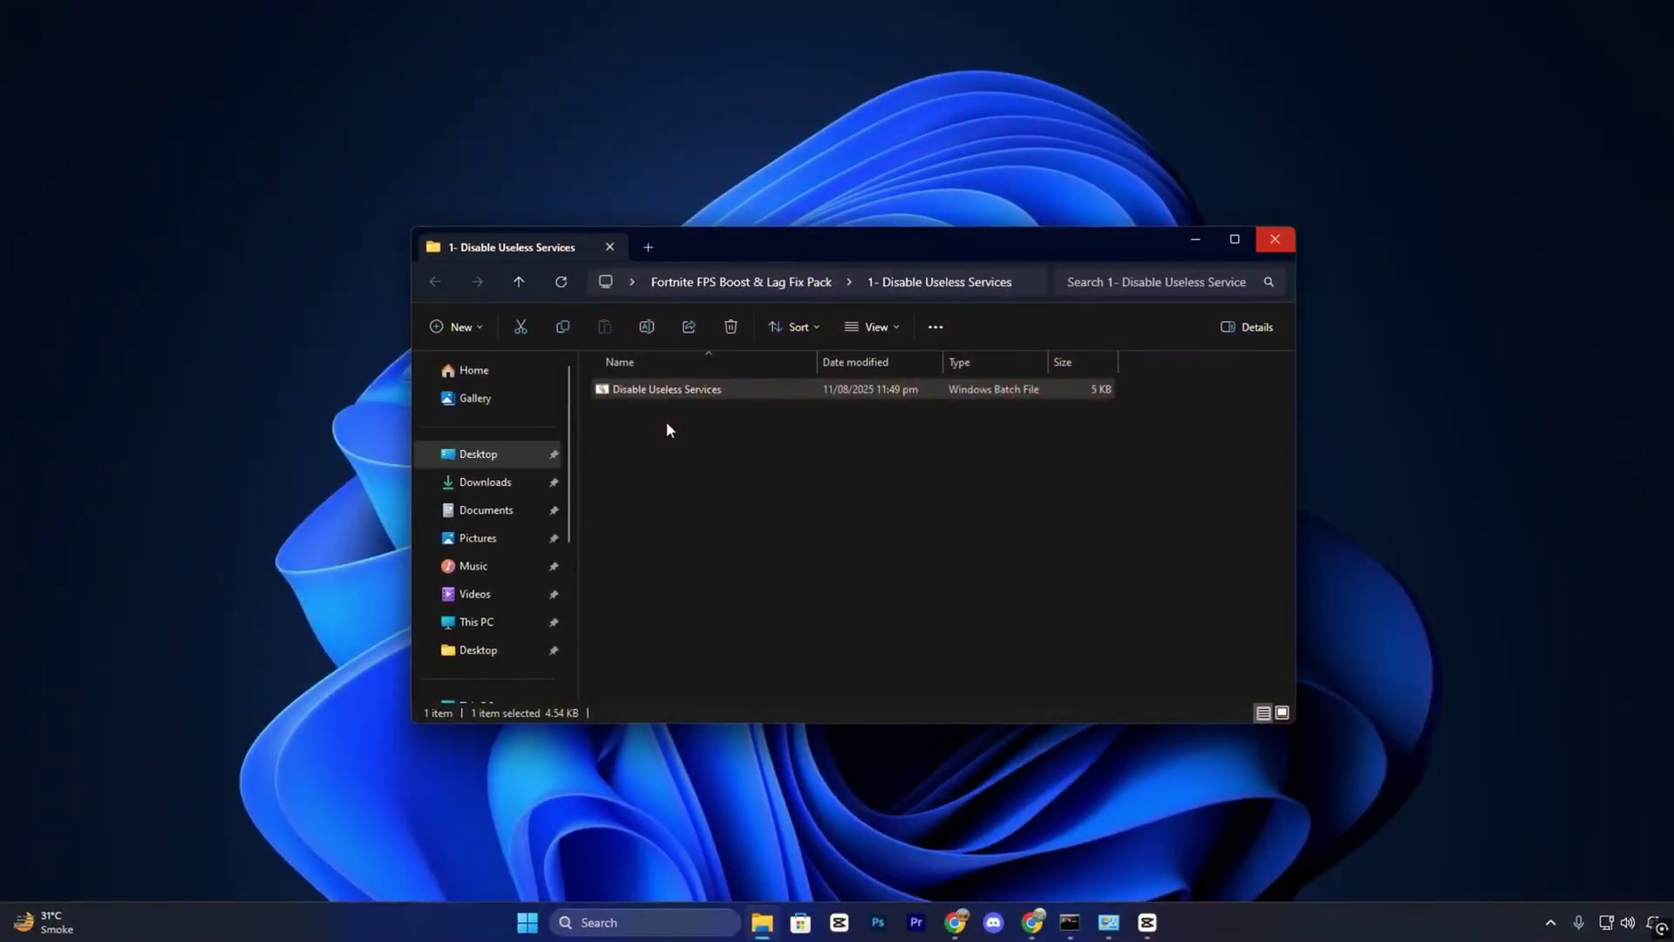
- Go back, open 2- Low Performance Visuals, and select its registry file
key("alt+Left")
left_click(774, 414)
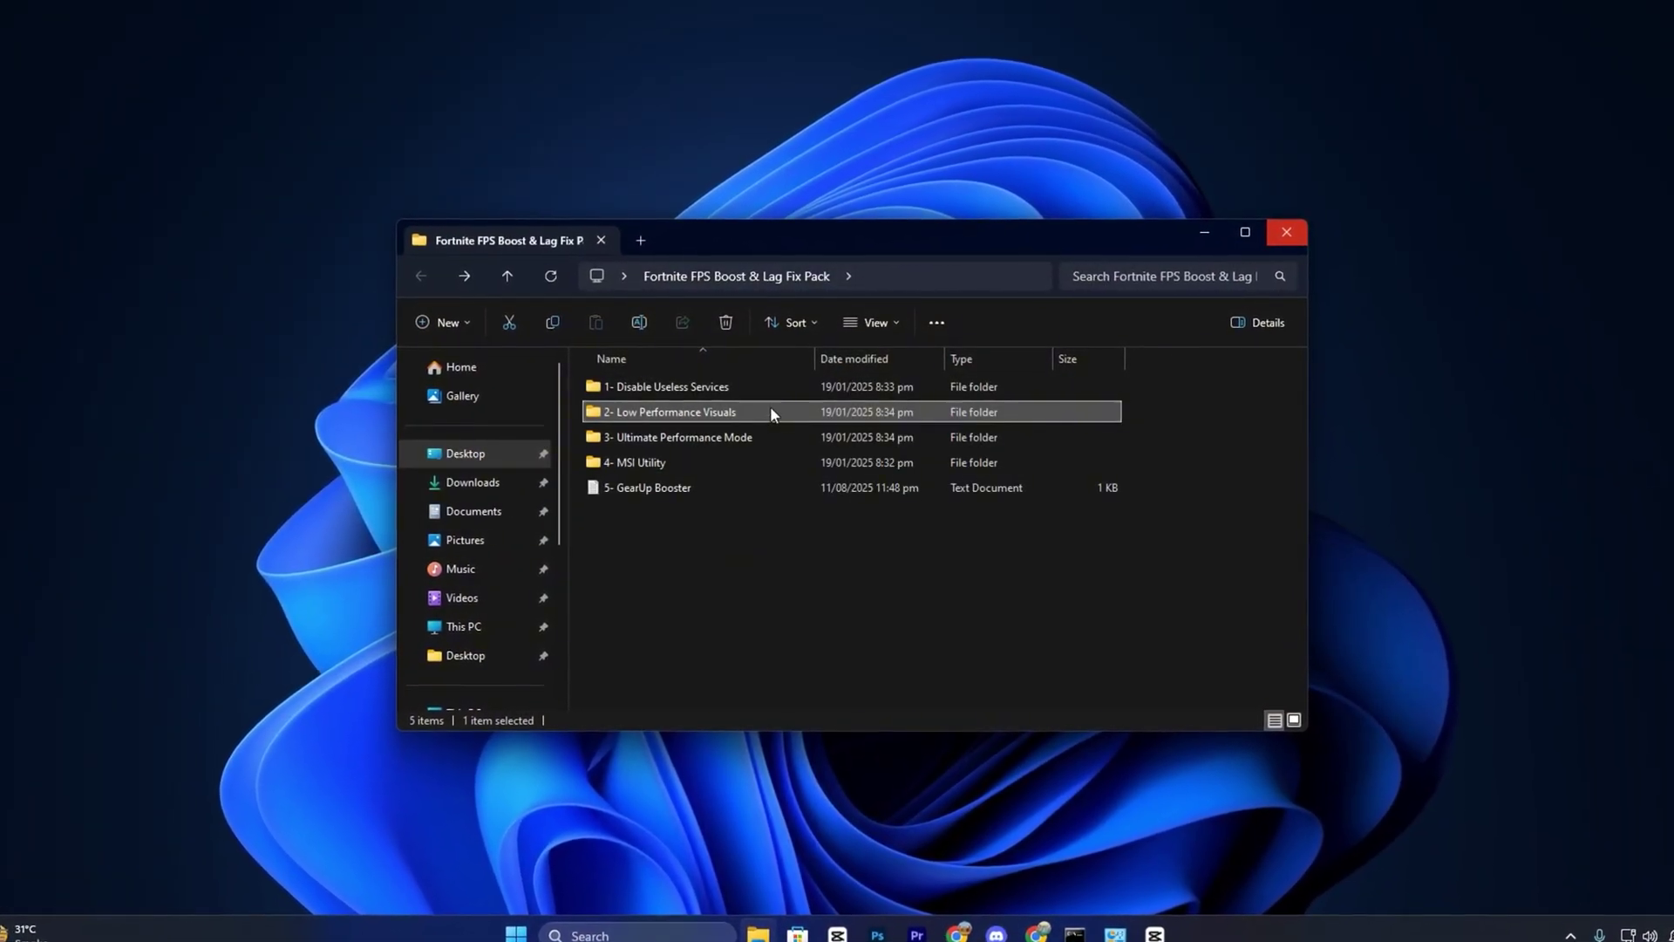
double_click(770, 412)
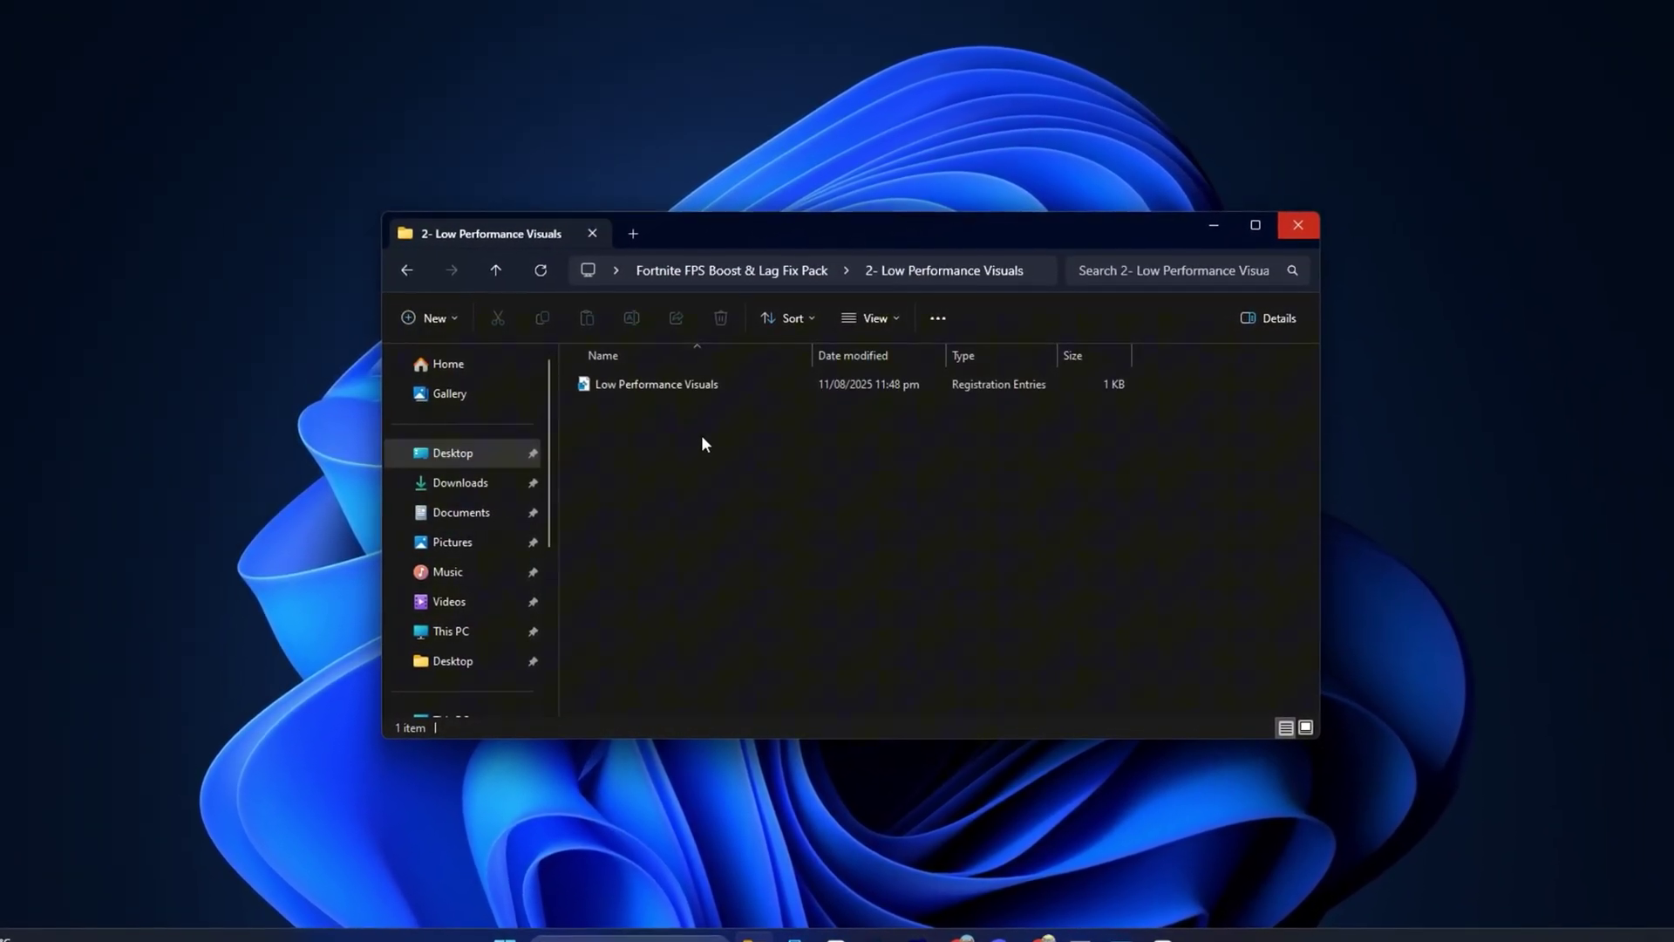
left_click(681, 385)
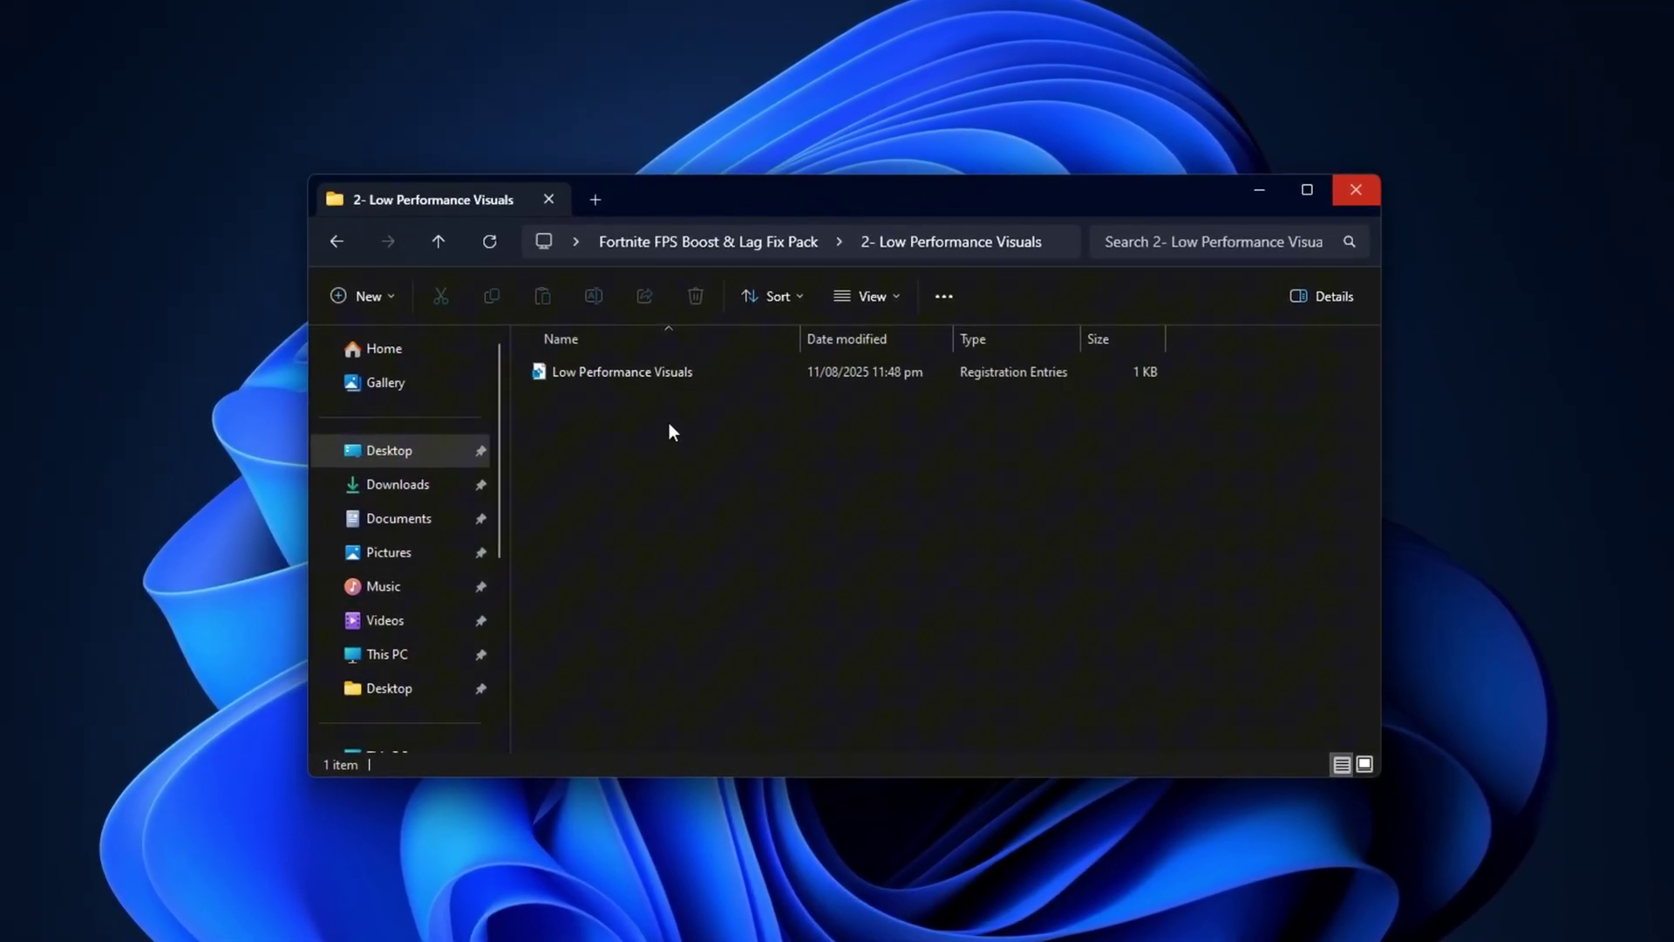
left_click(659, 372)
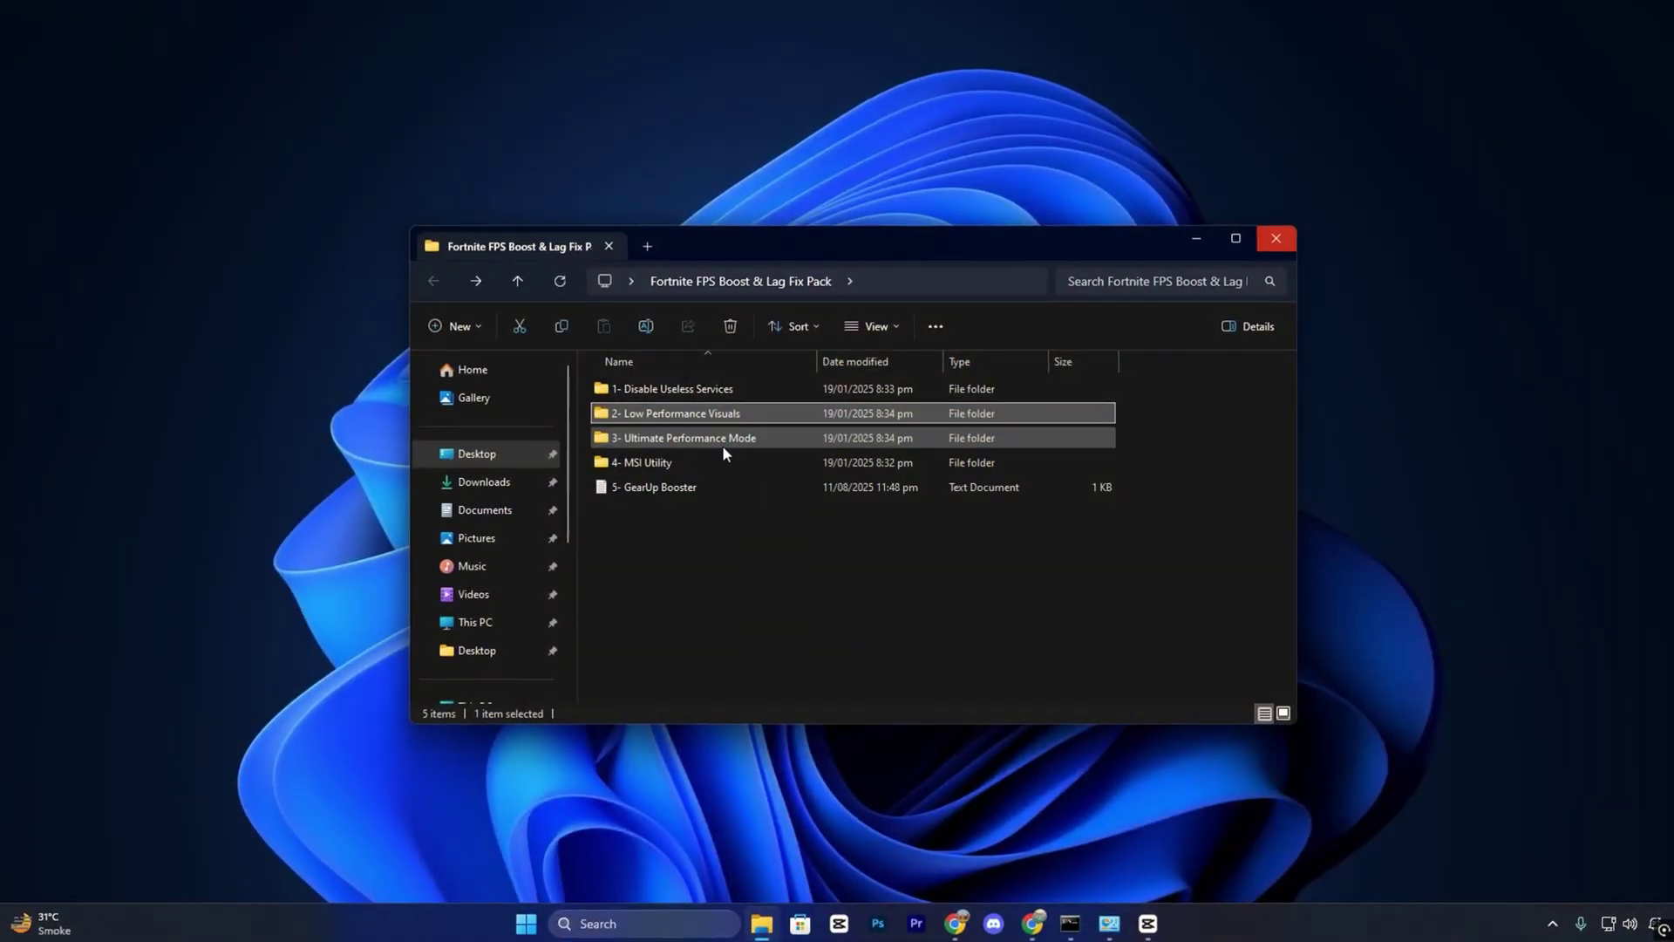
- Open 3- Ultimate Performance Mode and select the Enable Ultimate Performance batch file
double_click(713, 439)
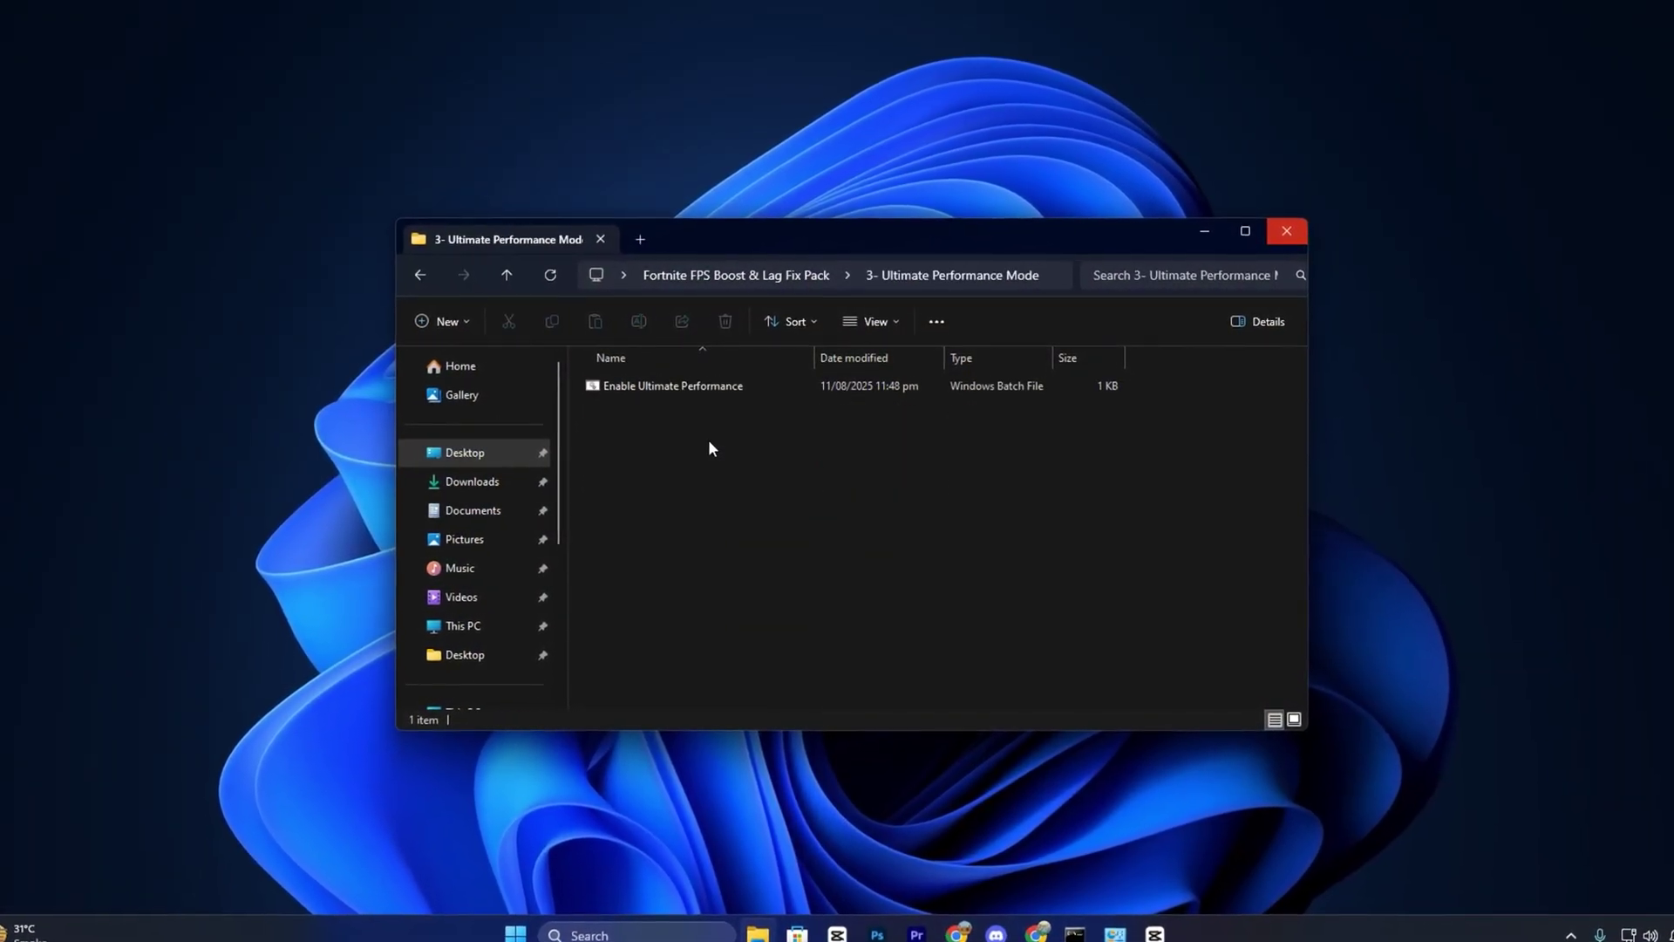
left_click(647, 382)
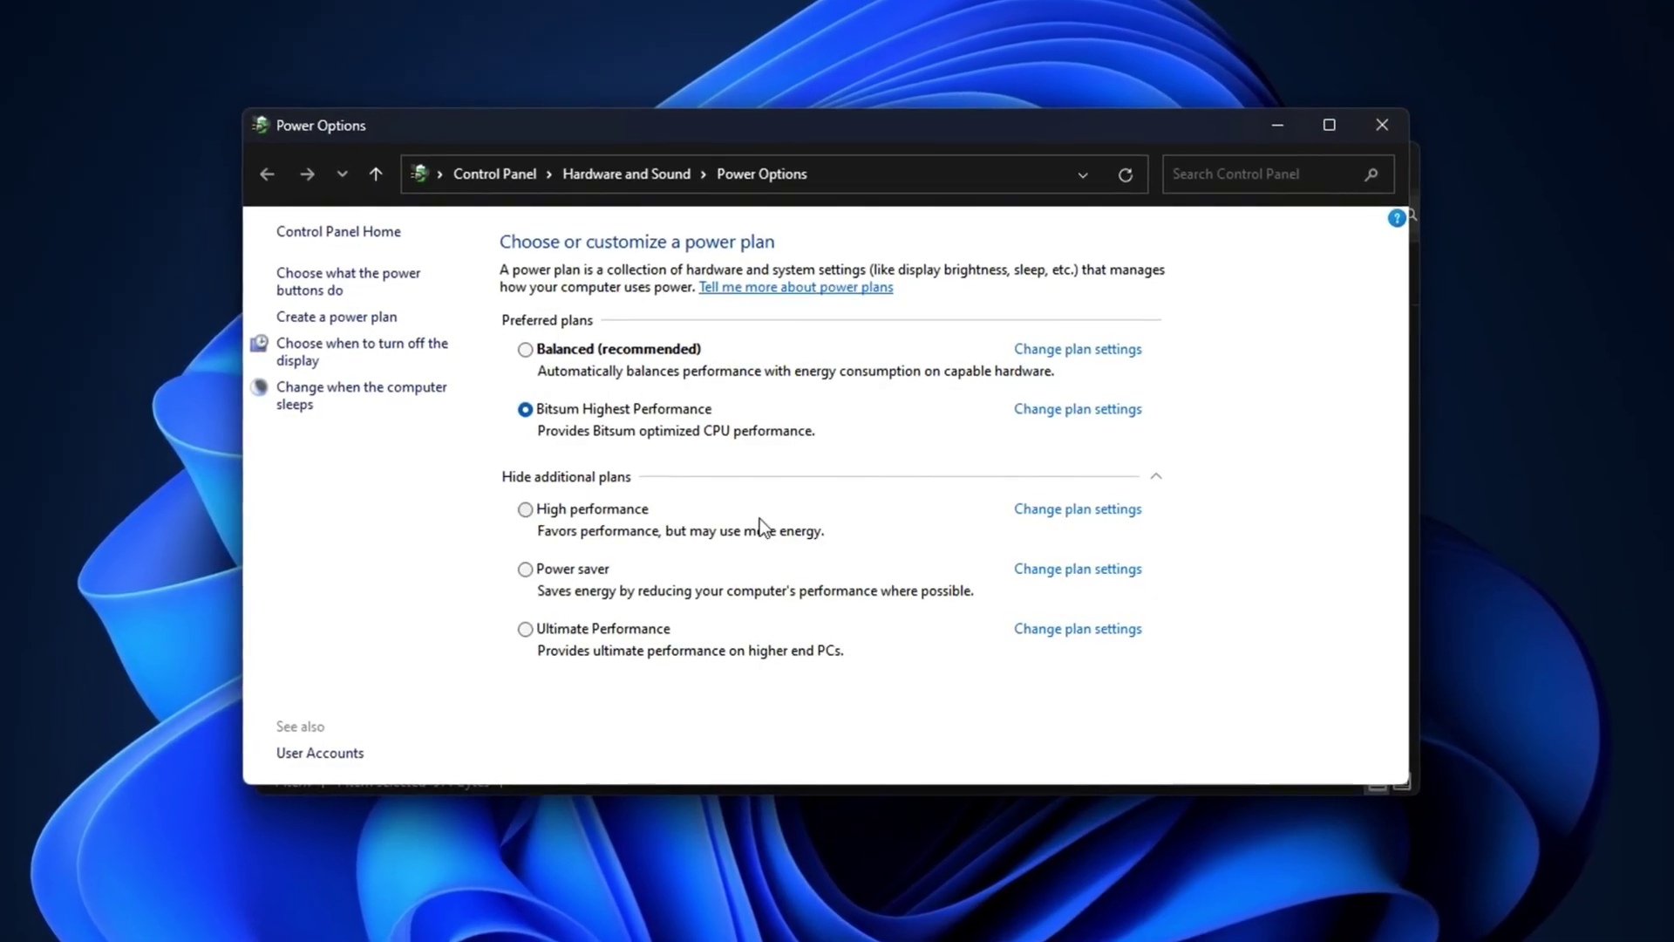
- Activate the Ultimate Performance plan, minimize Power Options, and go up to the fix pack folder
left_click(568, 631)
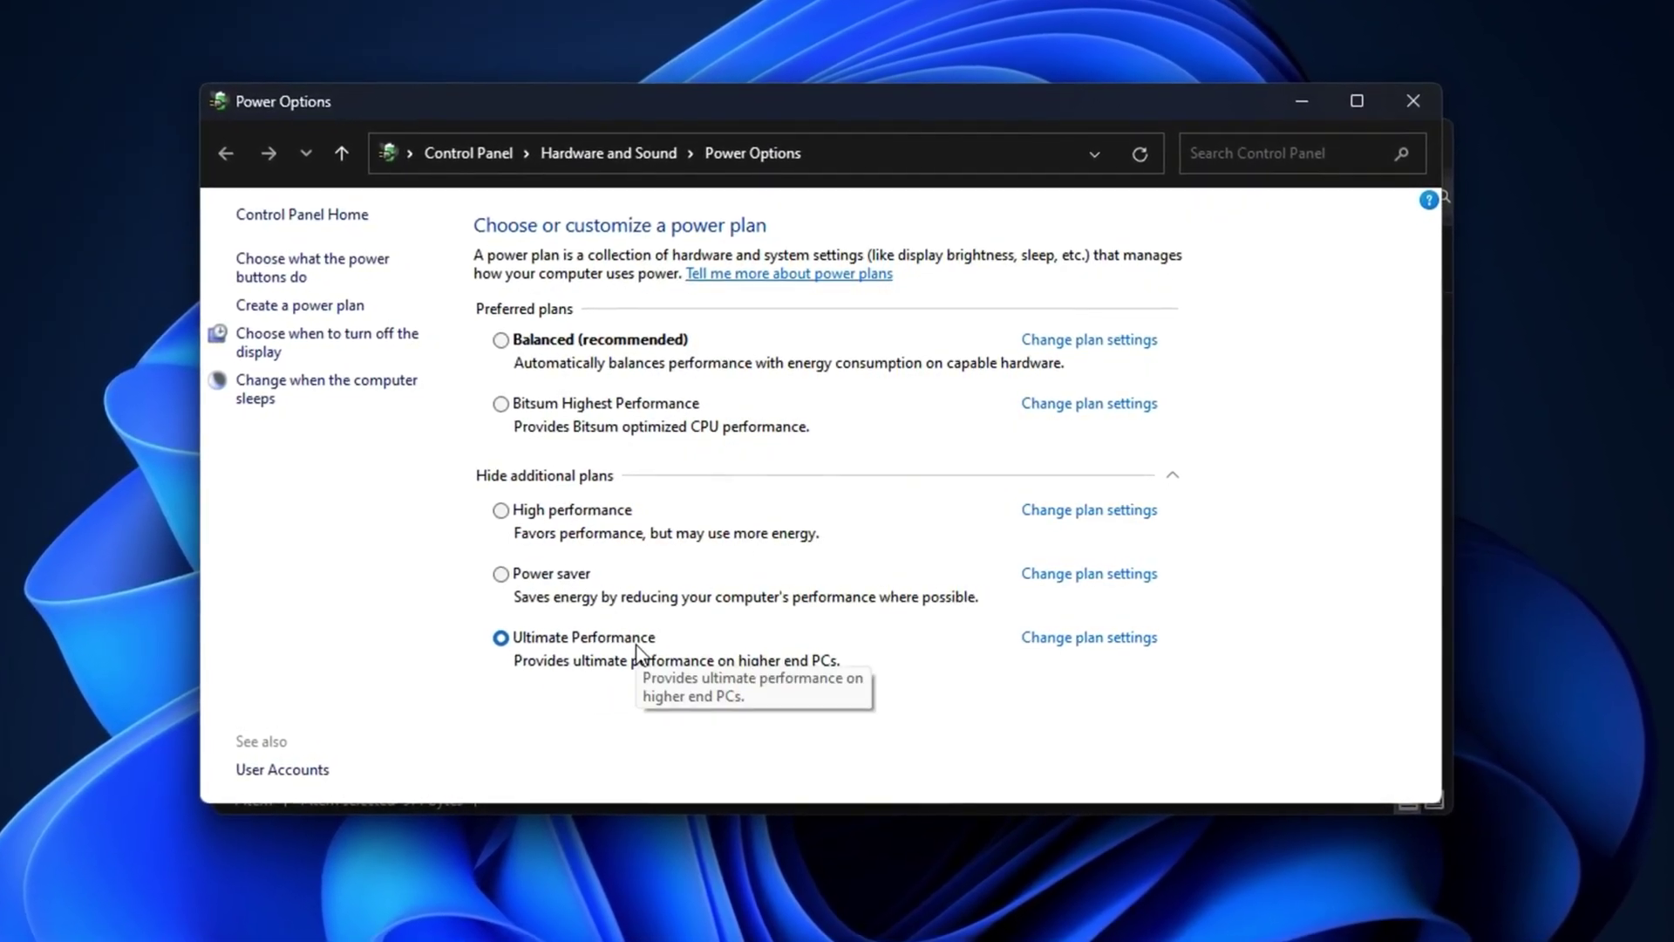
left_click(1301, 101)
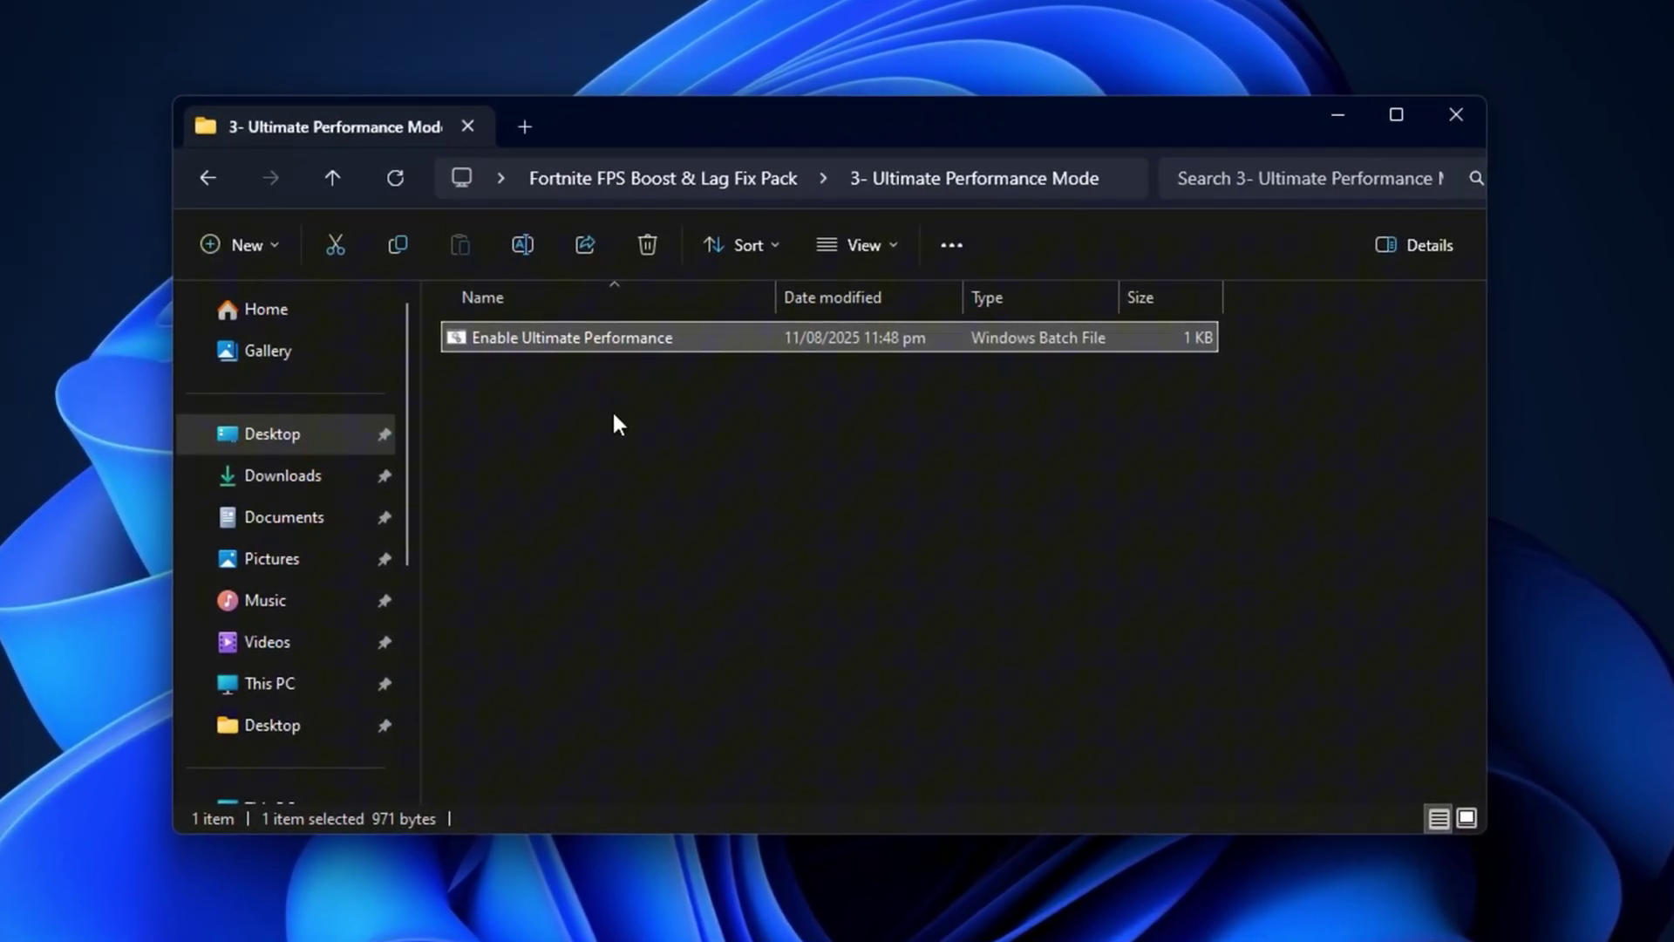
key("alt+Up")
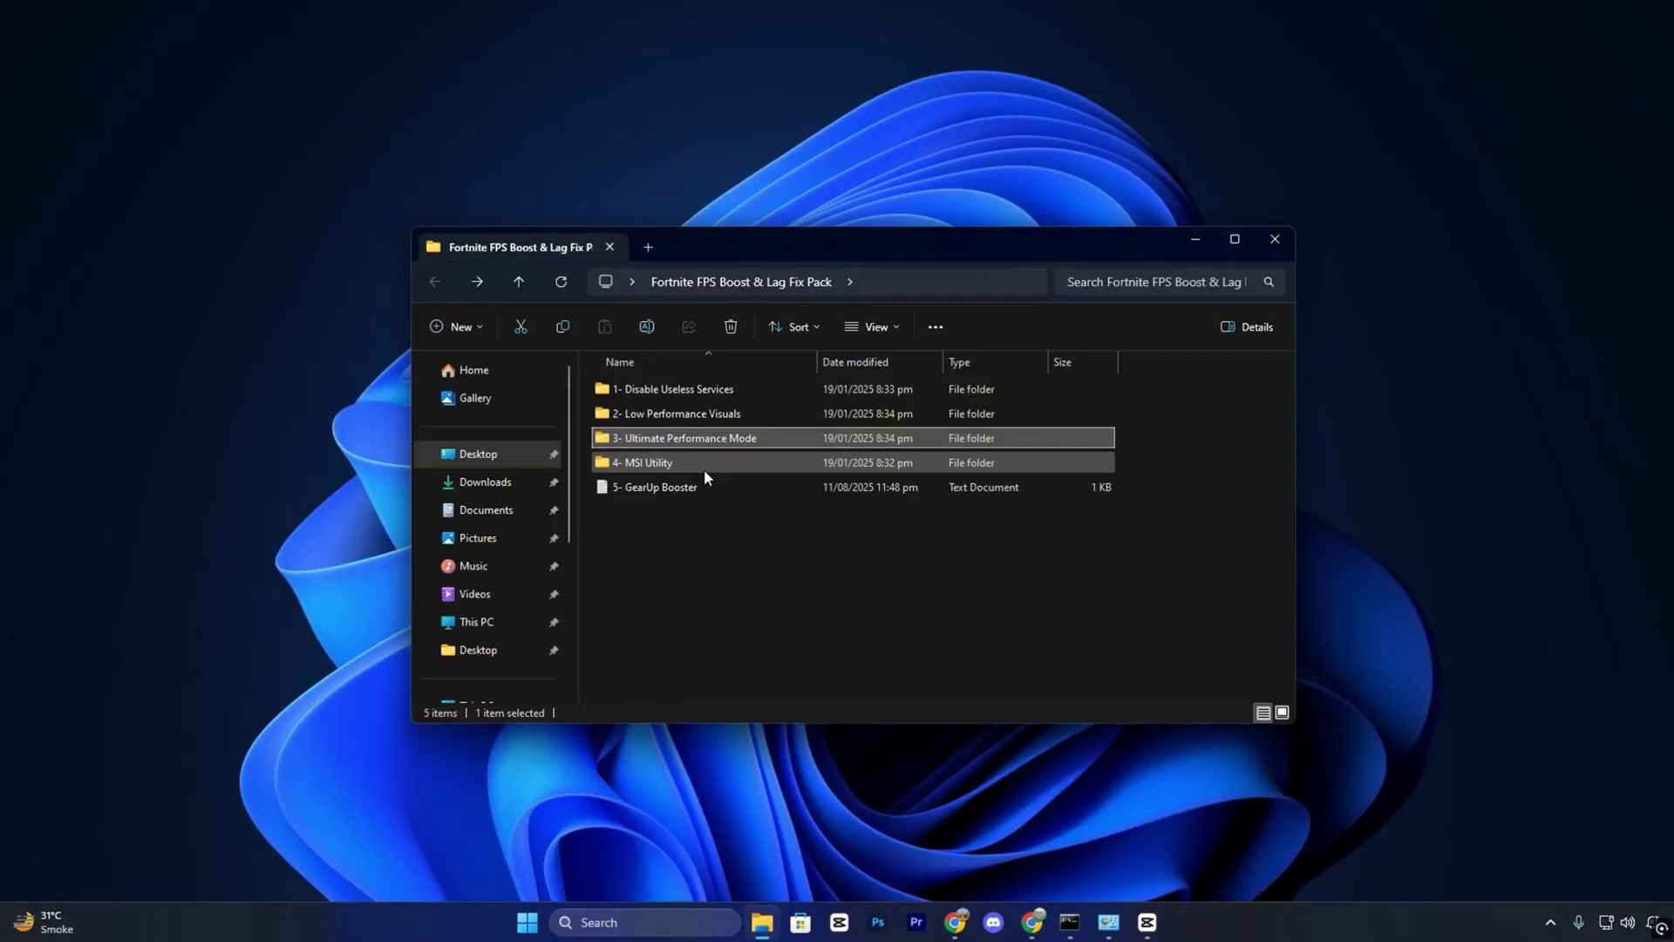
- Open 4- MSI Utility and run MSI_util_v3 as administrator
left_click(609, 460)
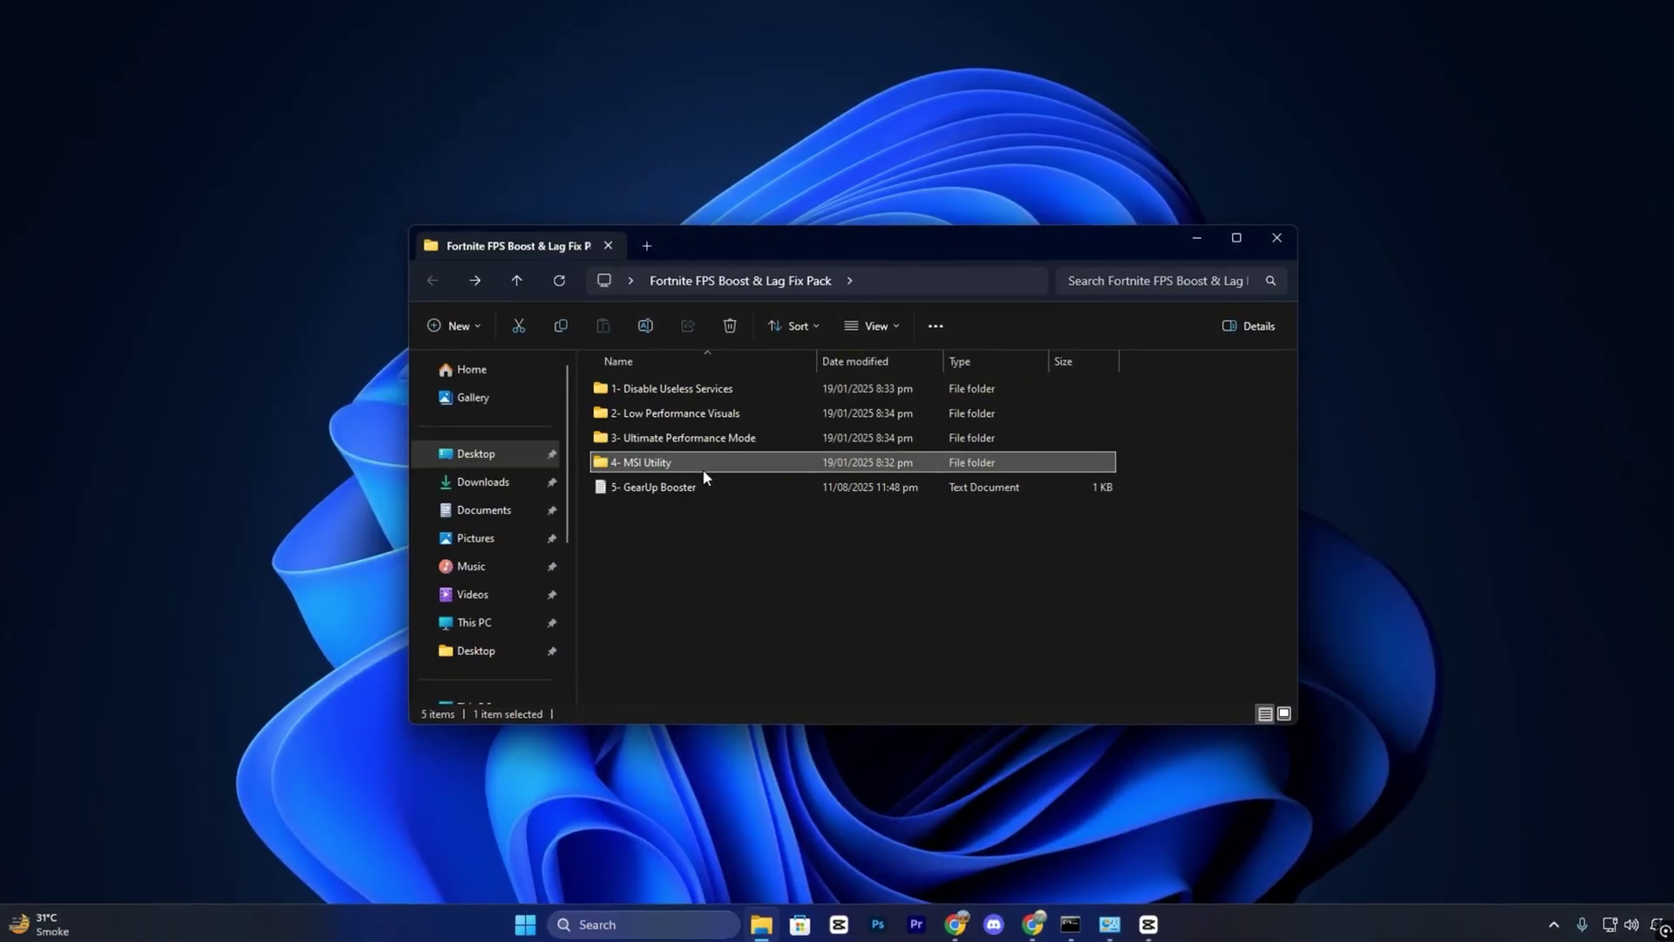
double_click(701, 468)
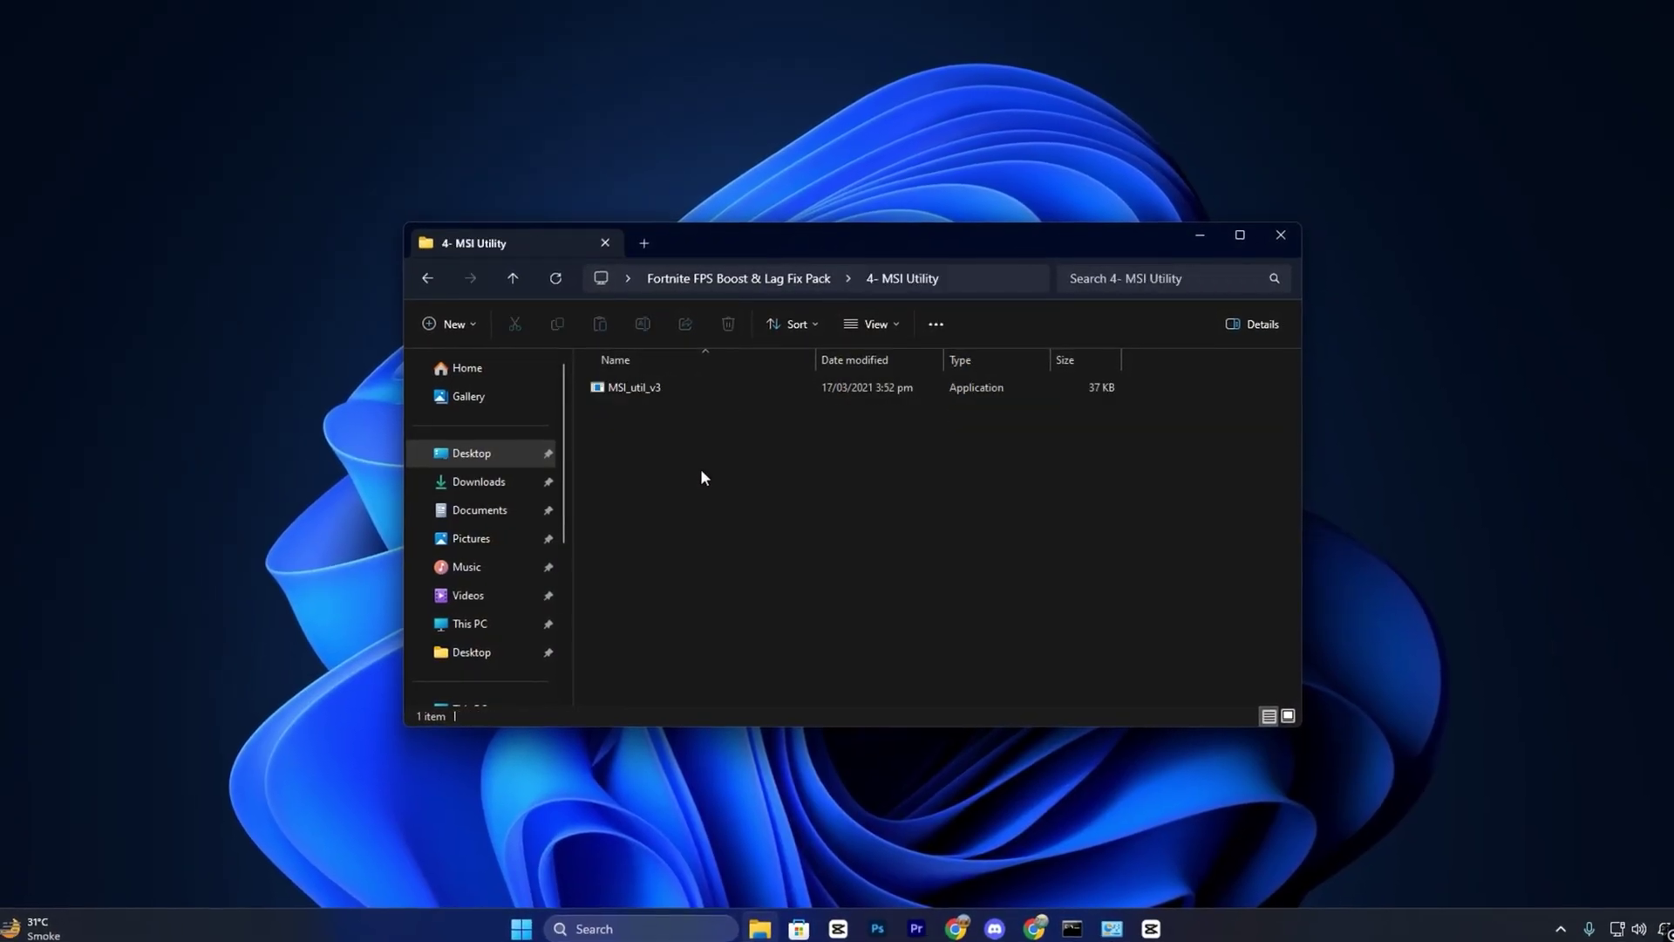
left_click(645, 390)
right_click(642, 389)
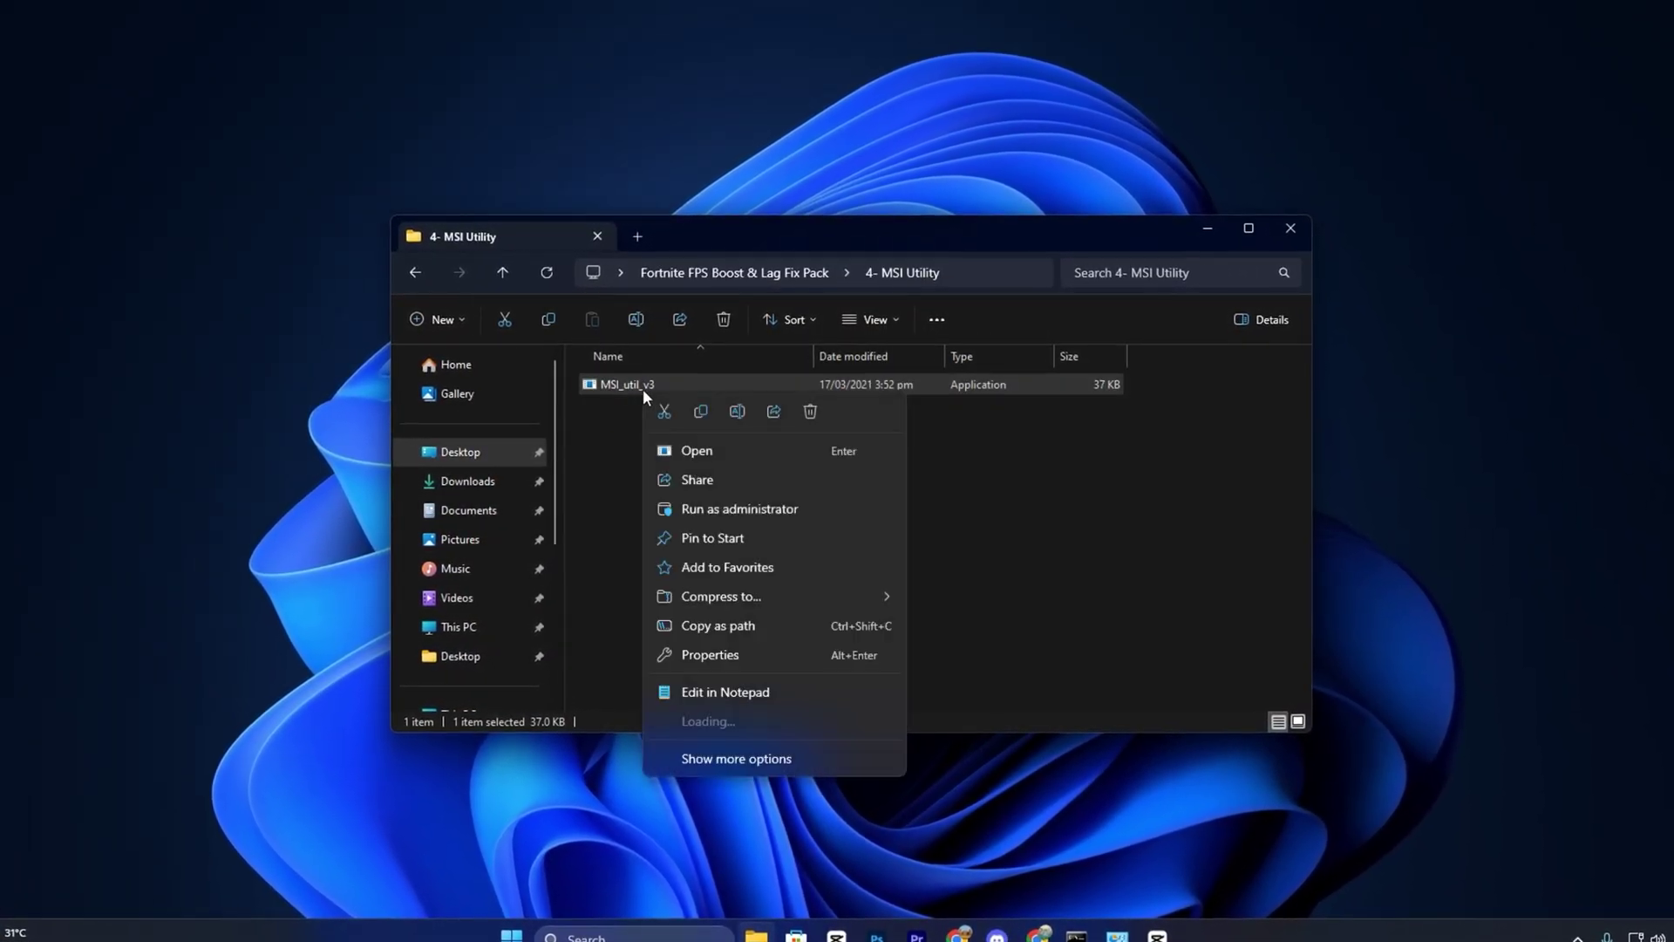
left_click(720, 509)
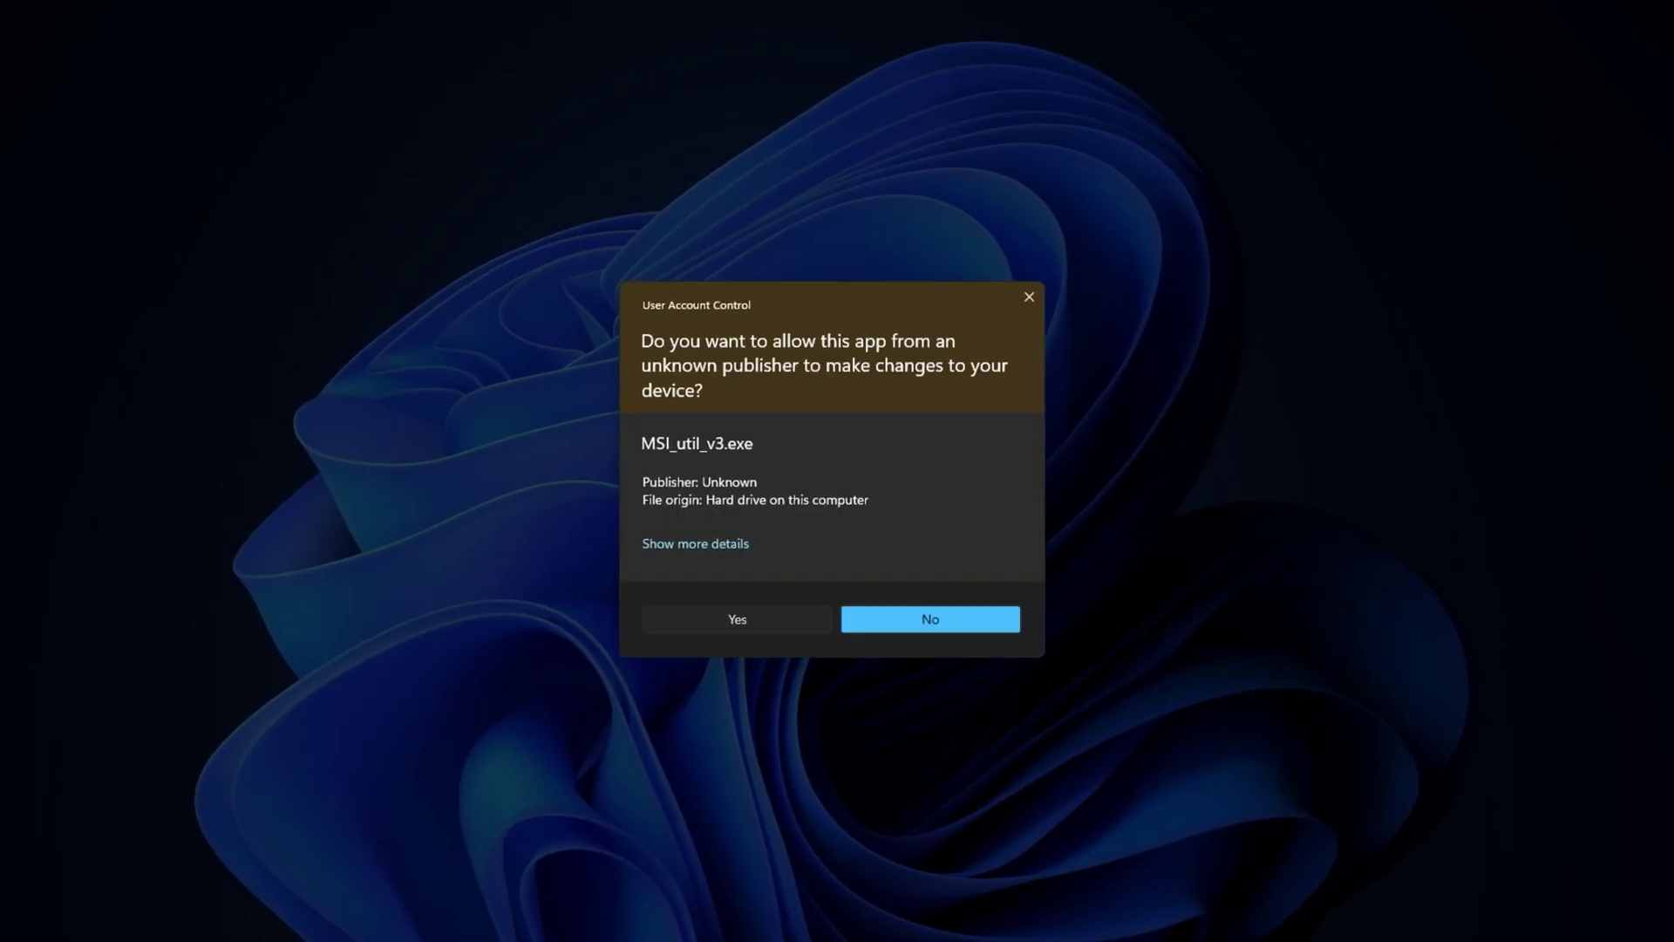
left_click(738, 620)
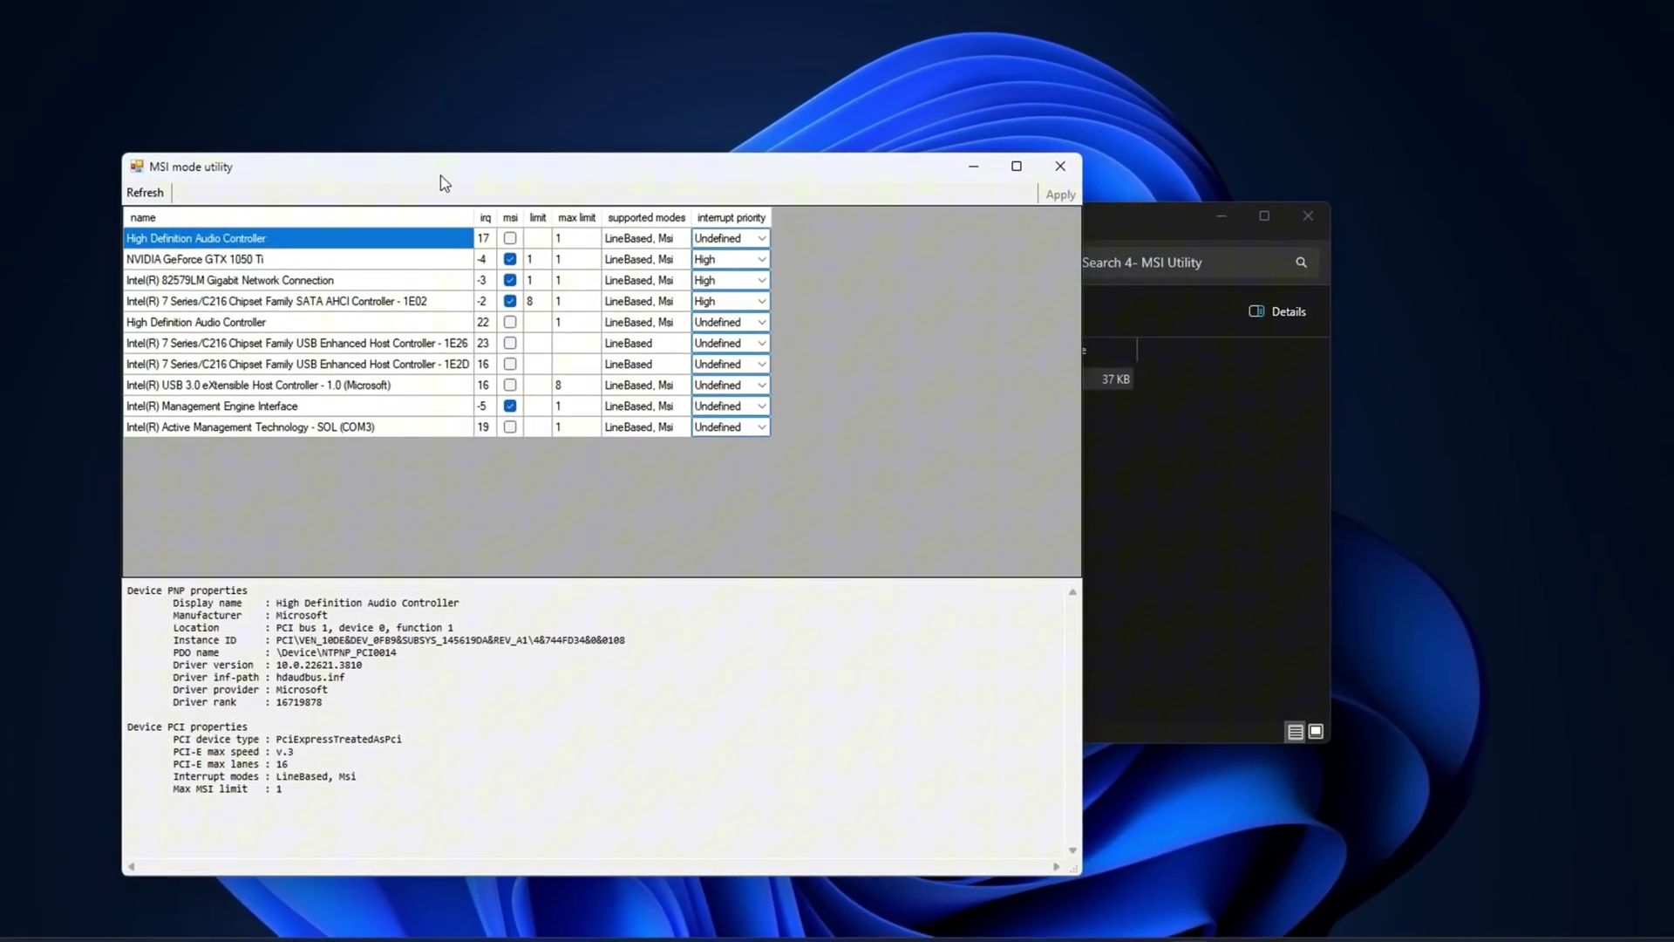
left_click_drag(445, 184, 858, 226)
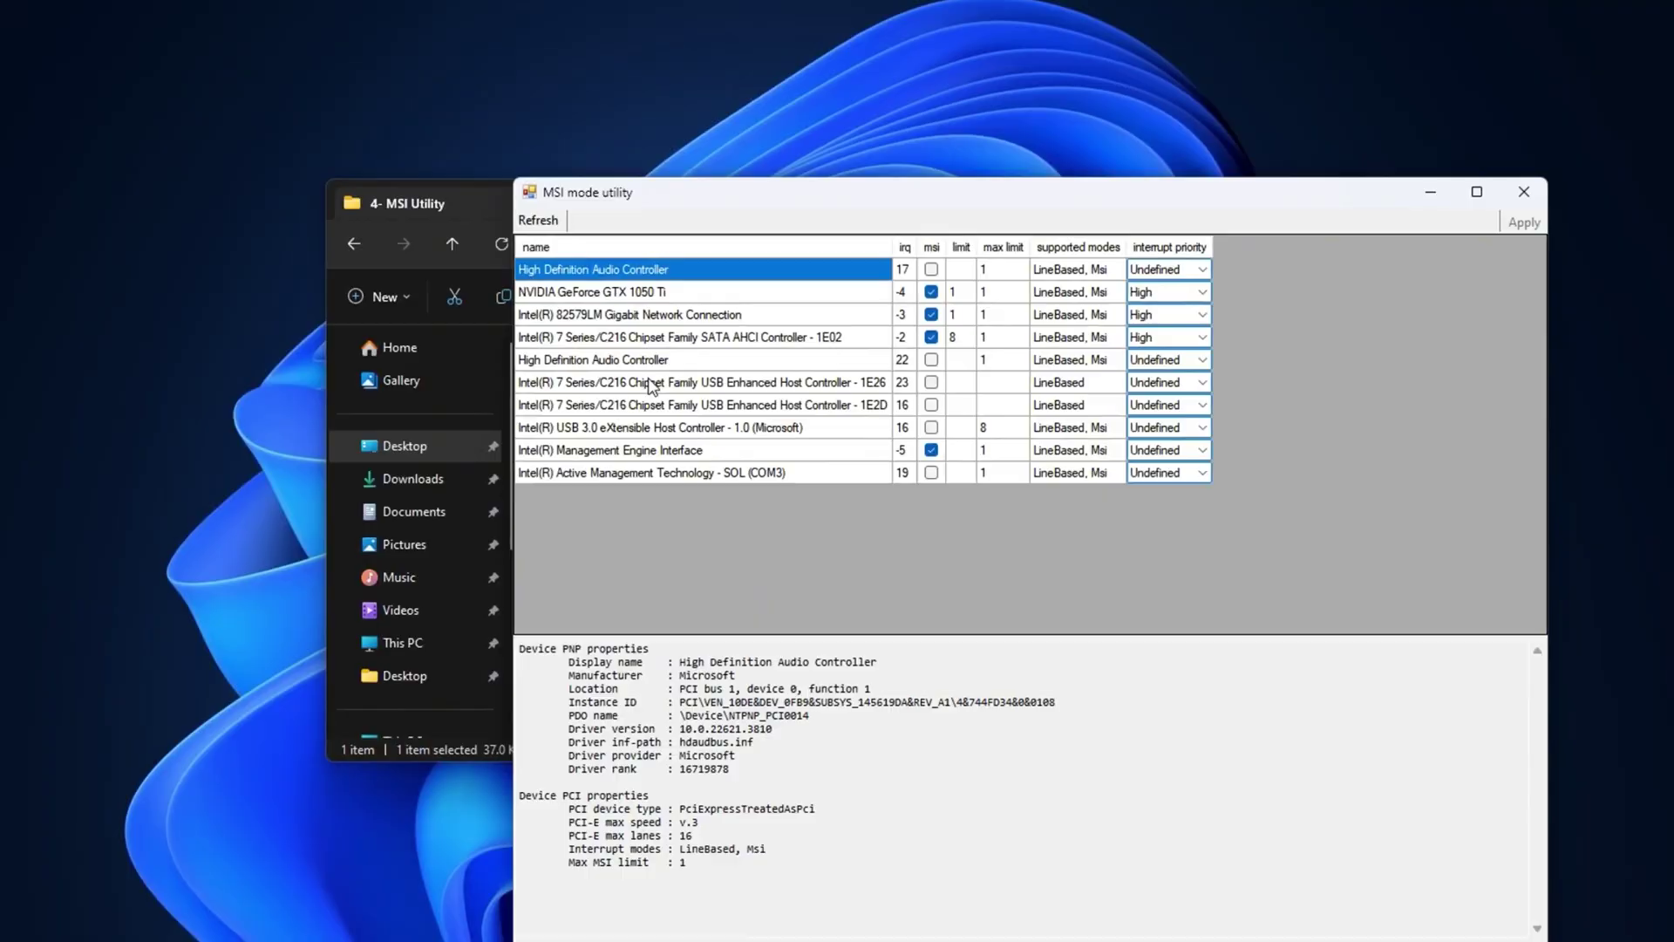
- Set the GTX 1050 Ti's interrupt priority to High and close the utility
left_click(771, 289)
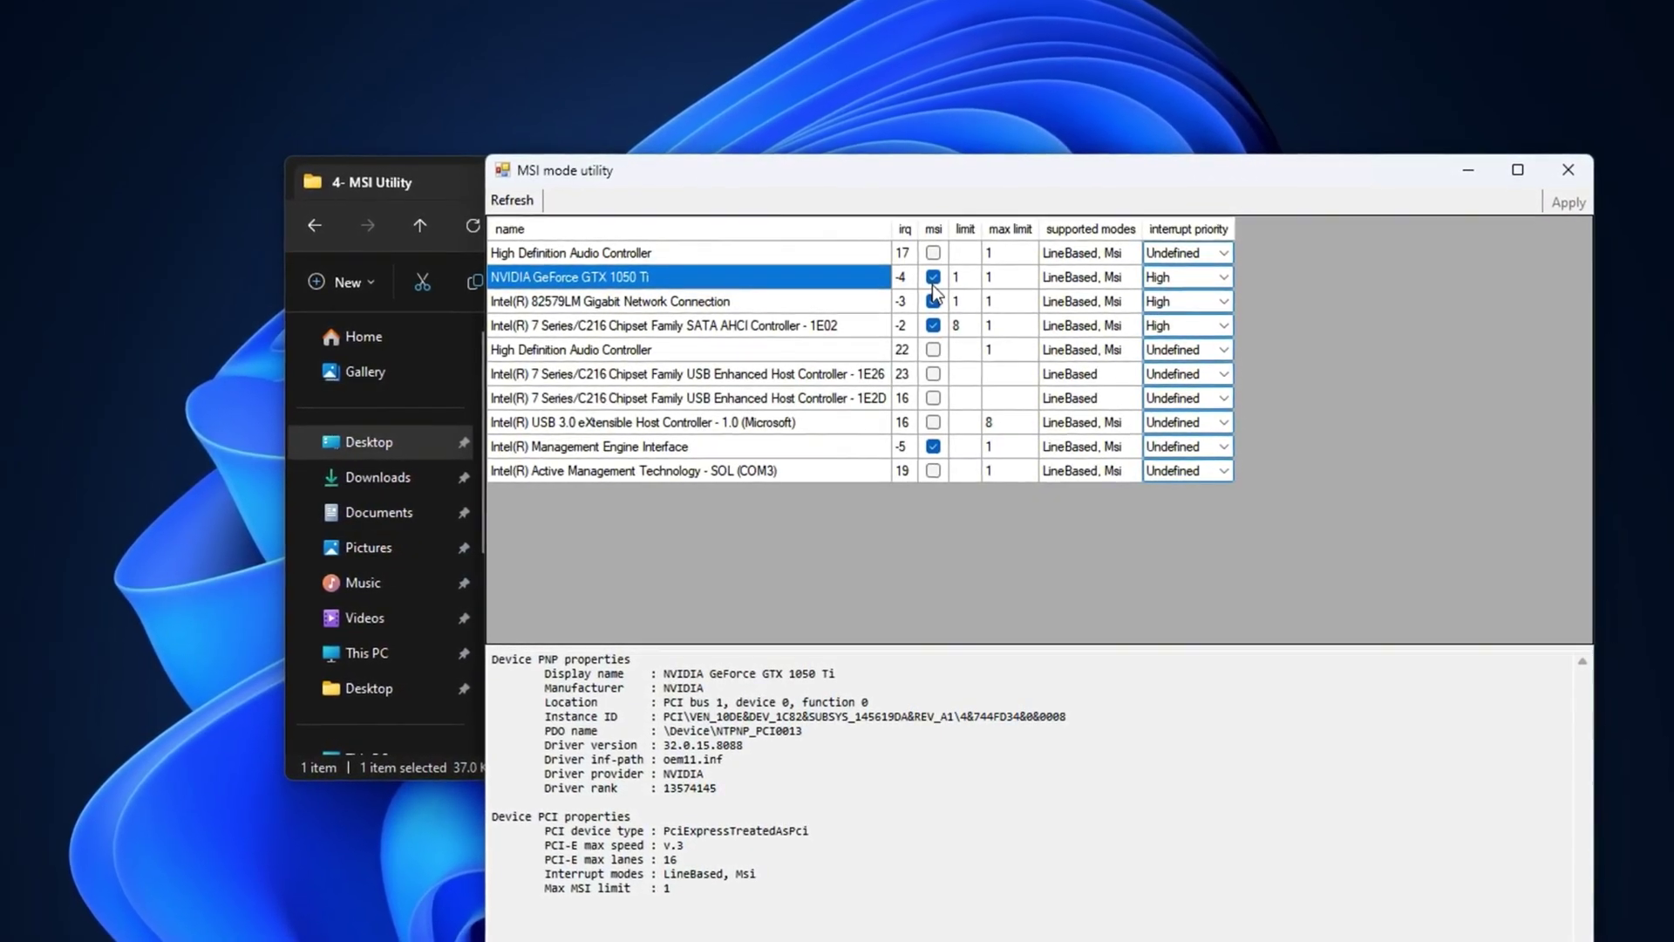
left_click(1223, 277)
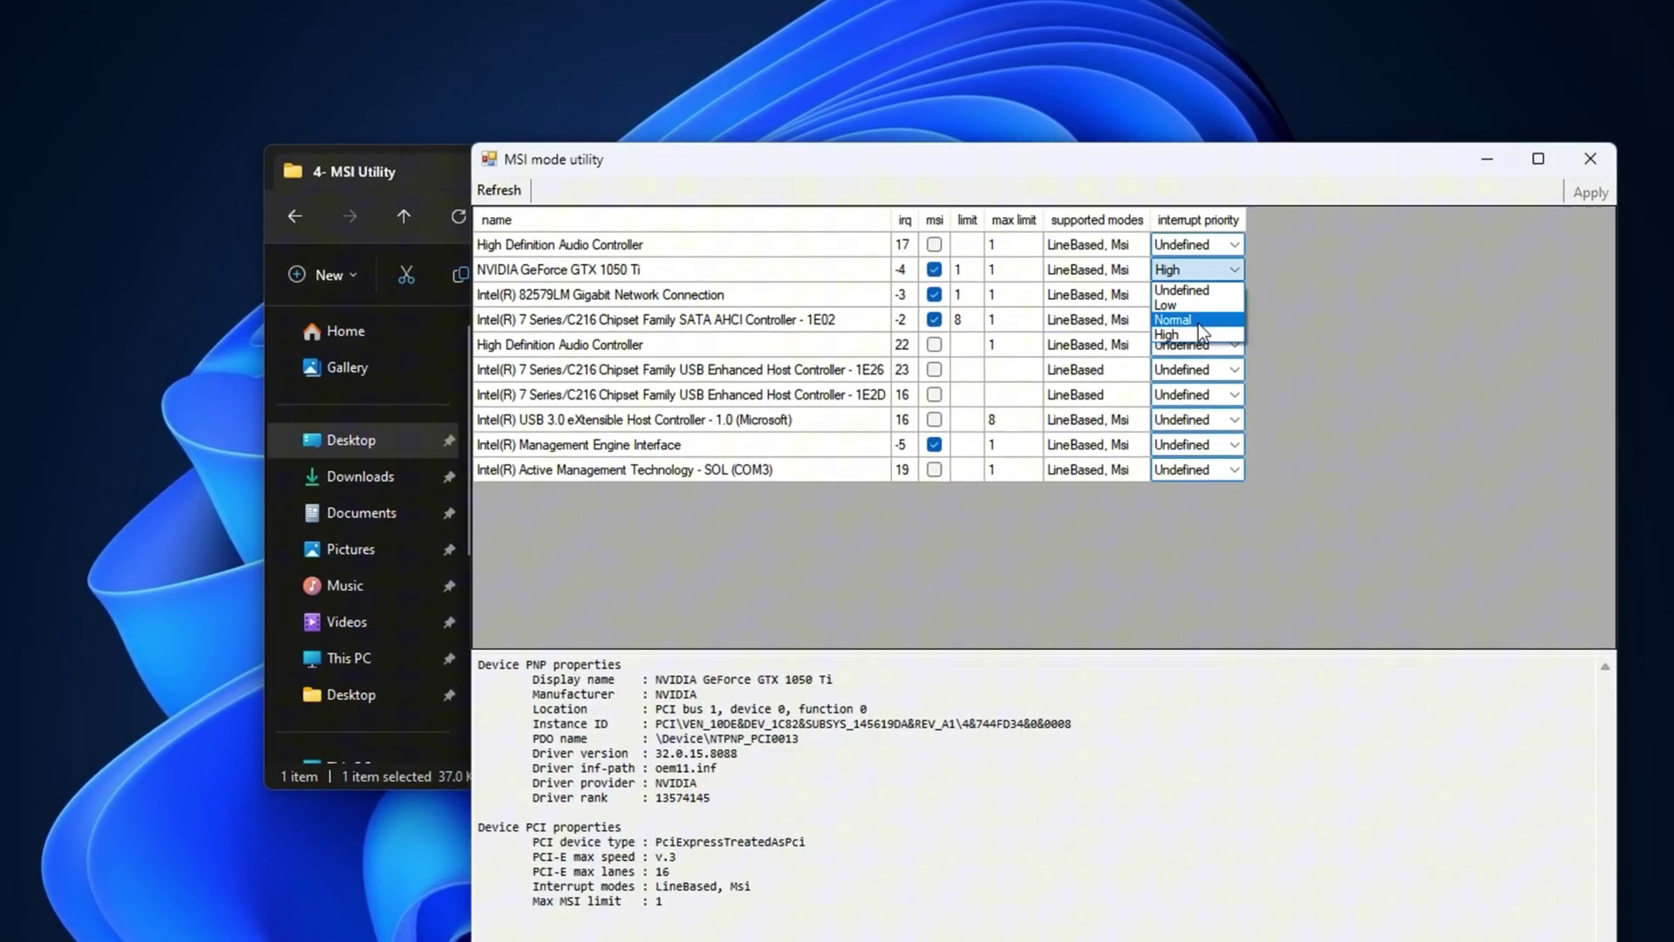
left_click(1197, 335)
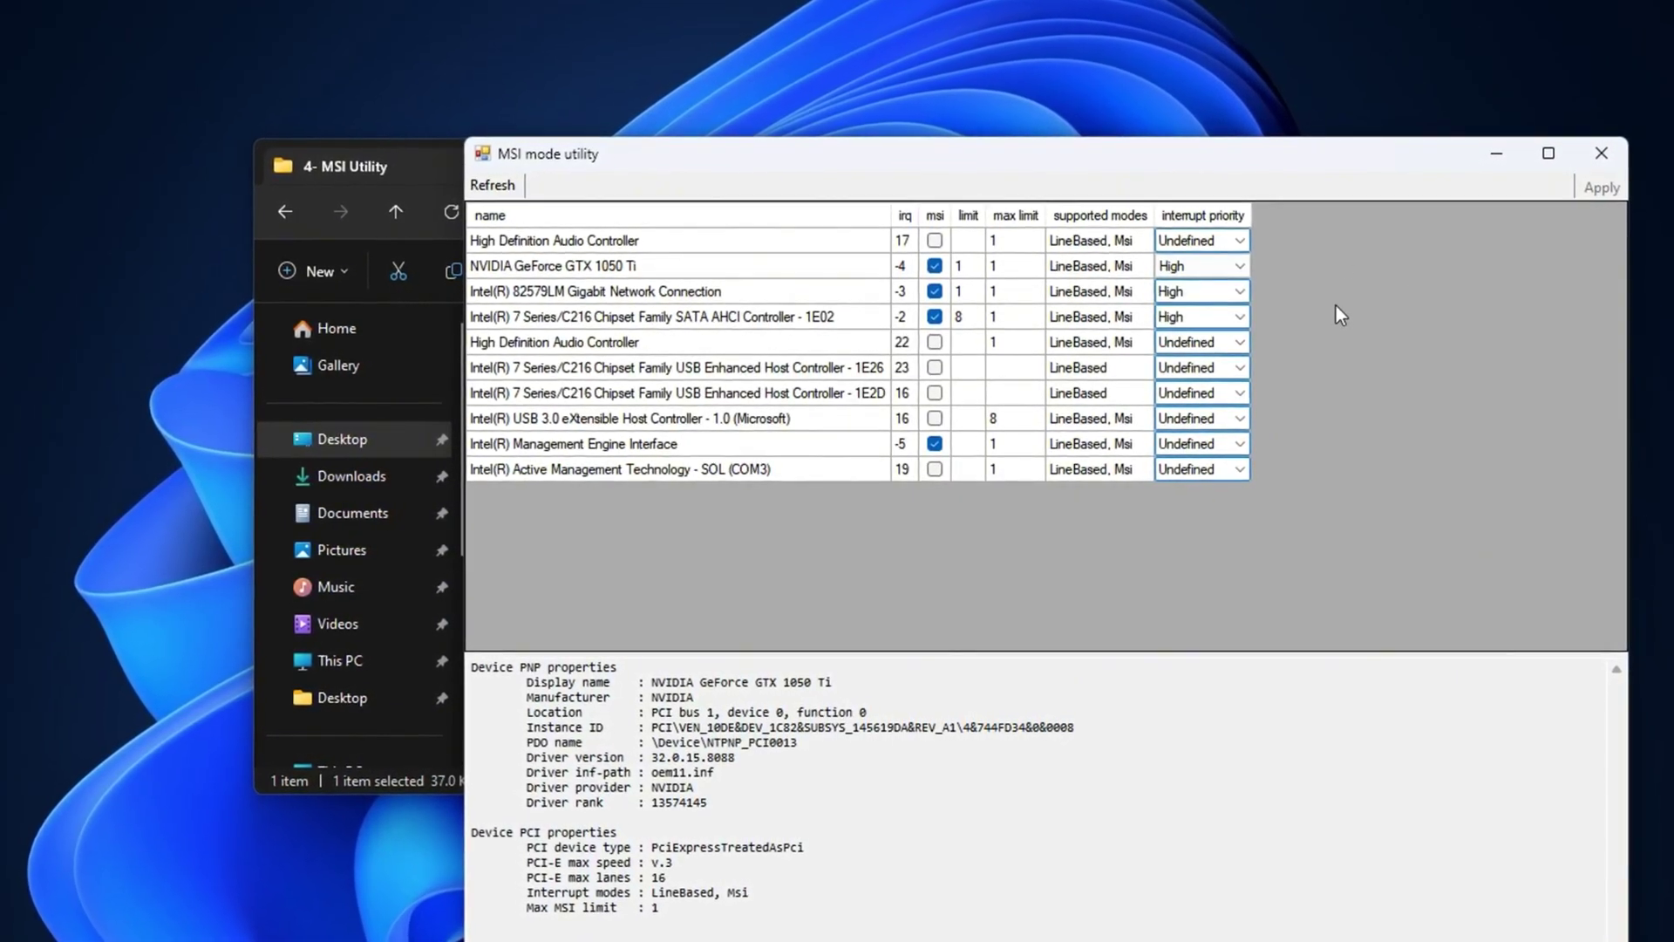
left_click(1600, 154)
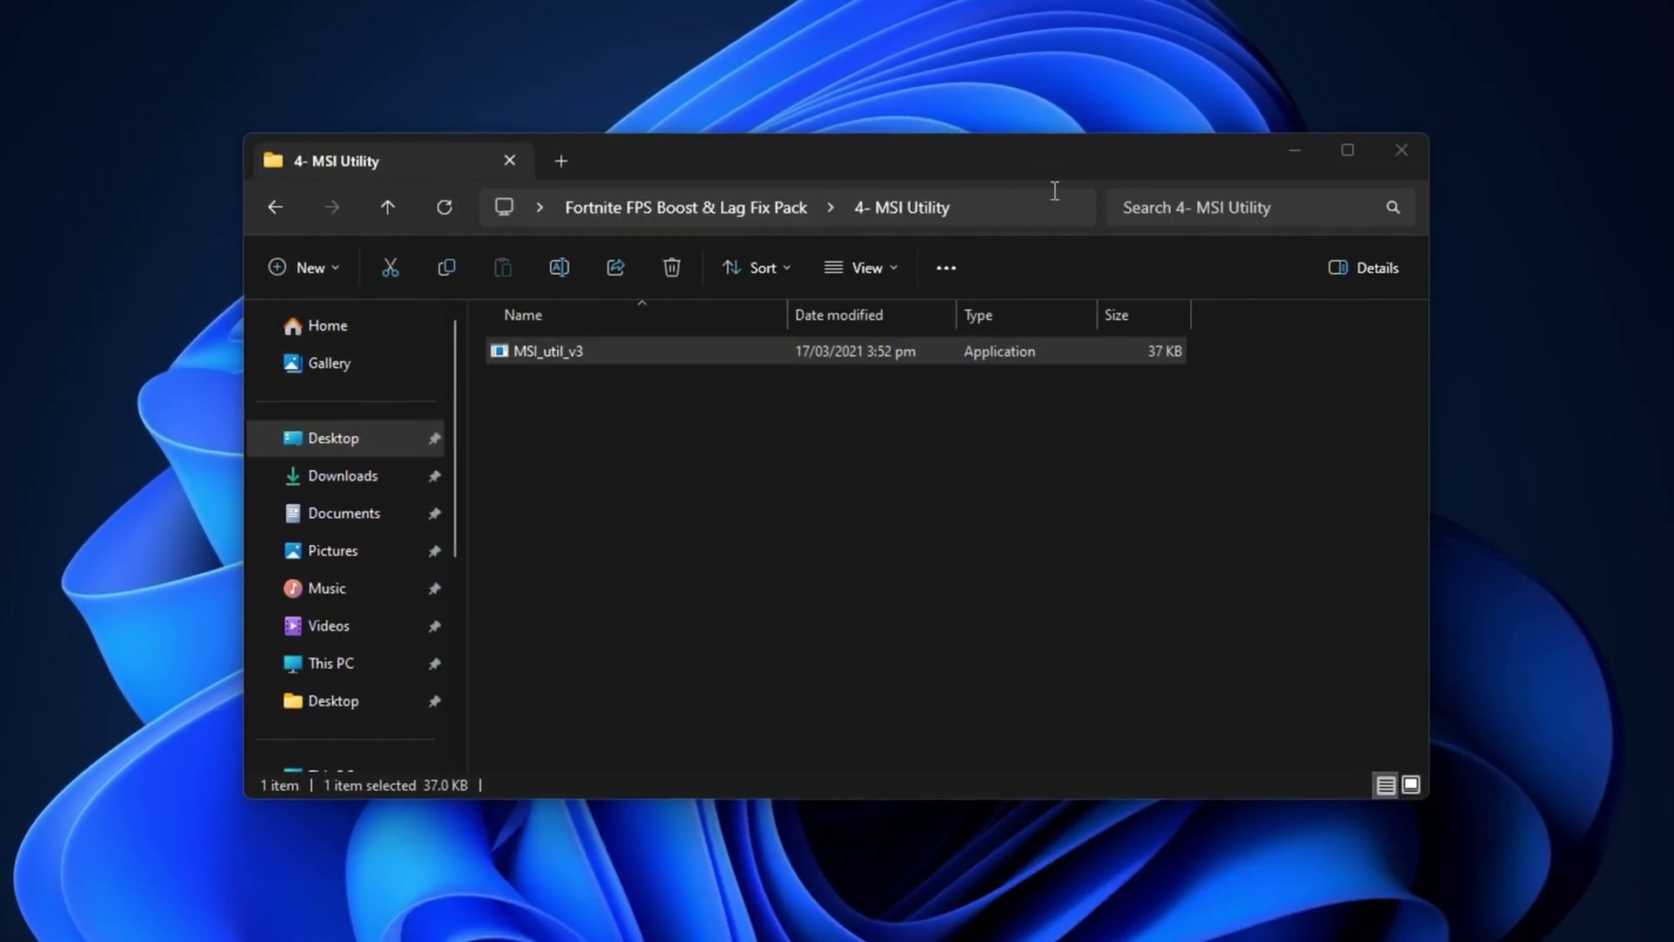
- Return to the fix pack folder and close the GearUp Booster note
left_click(629, 389)
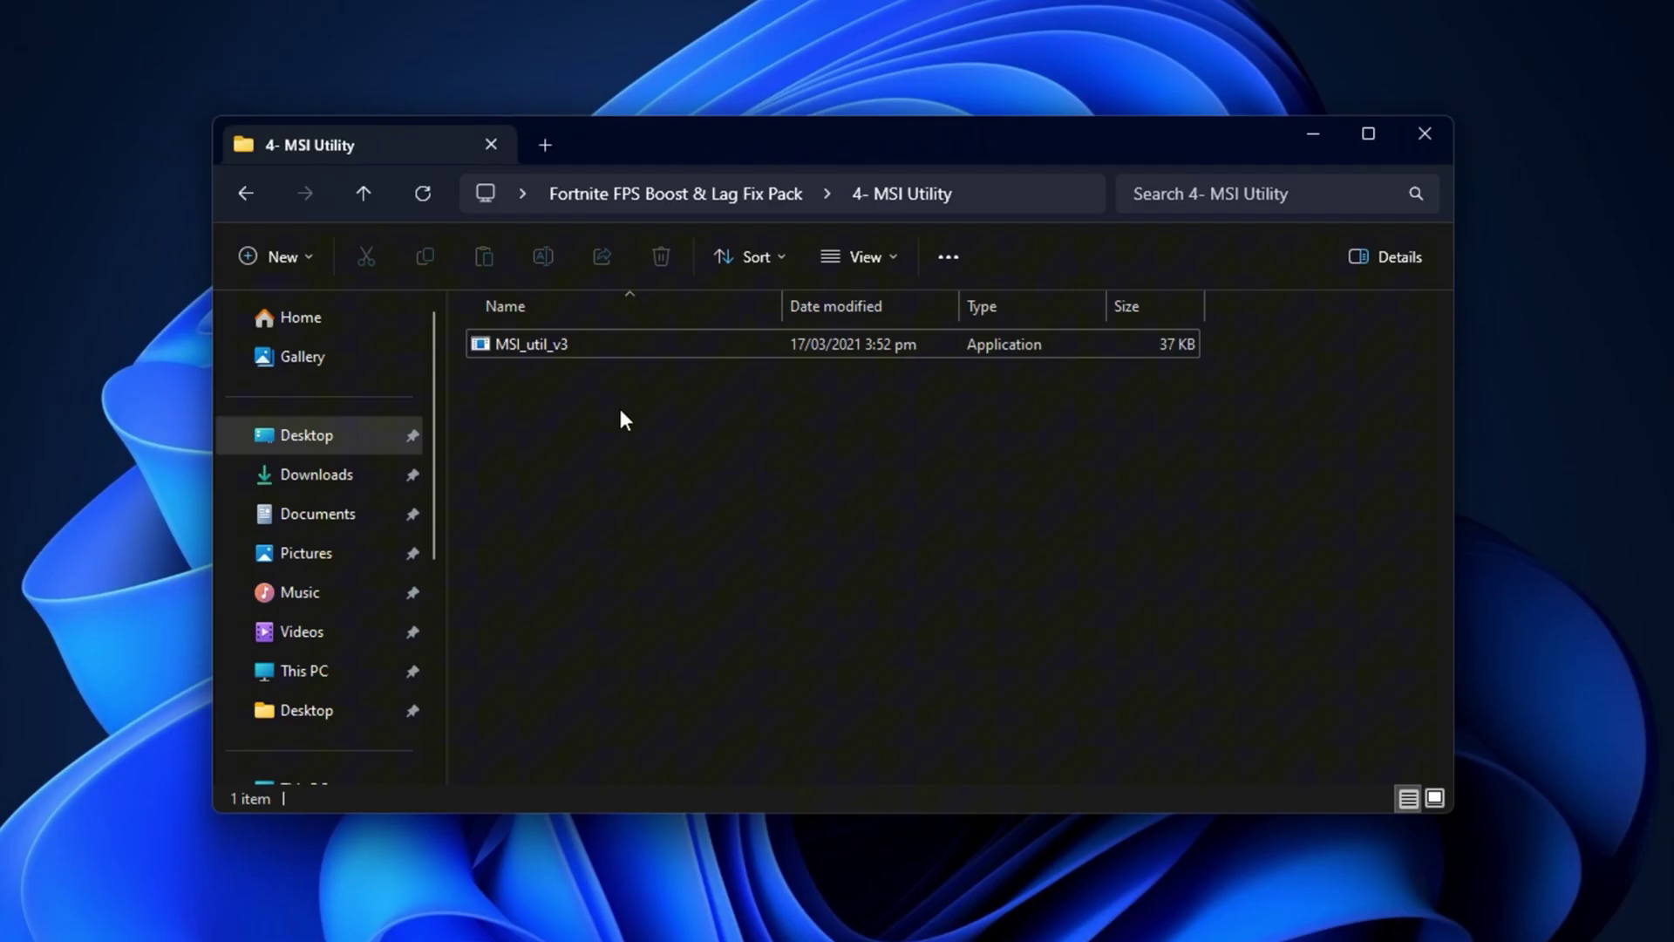
key("BackSpace")
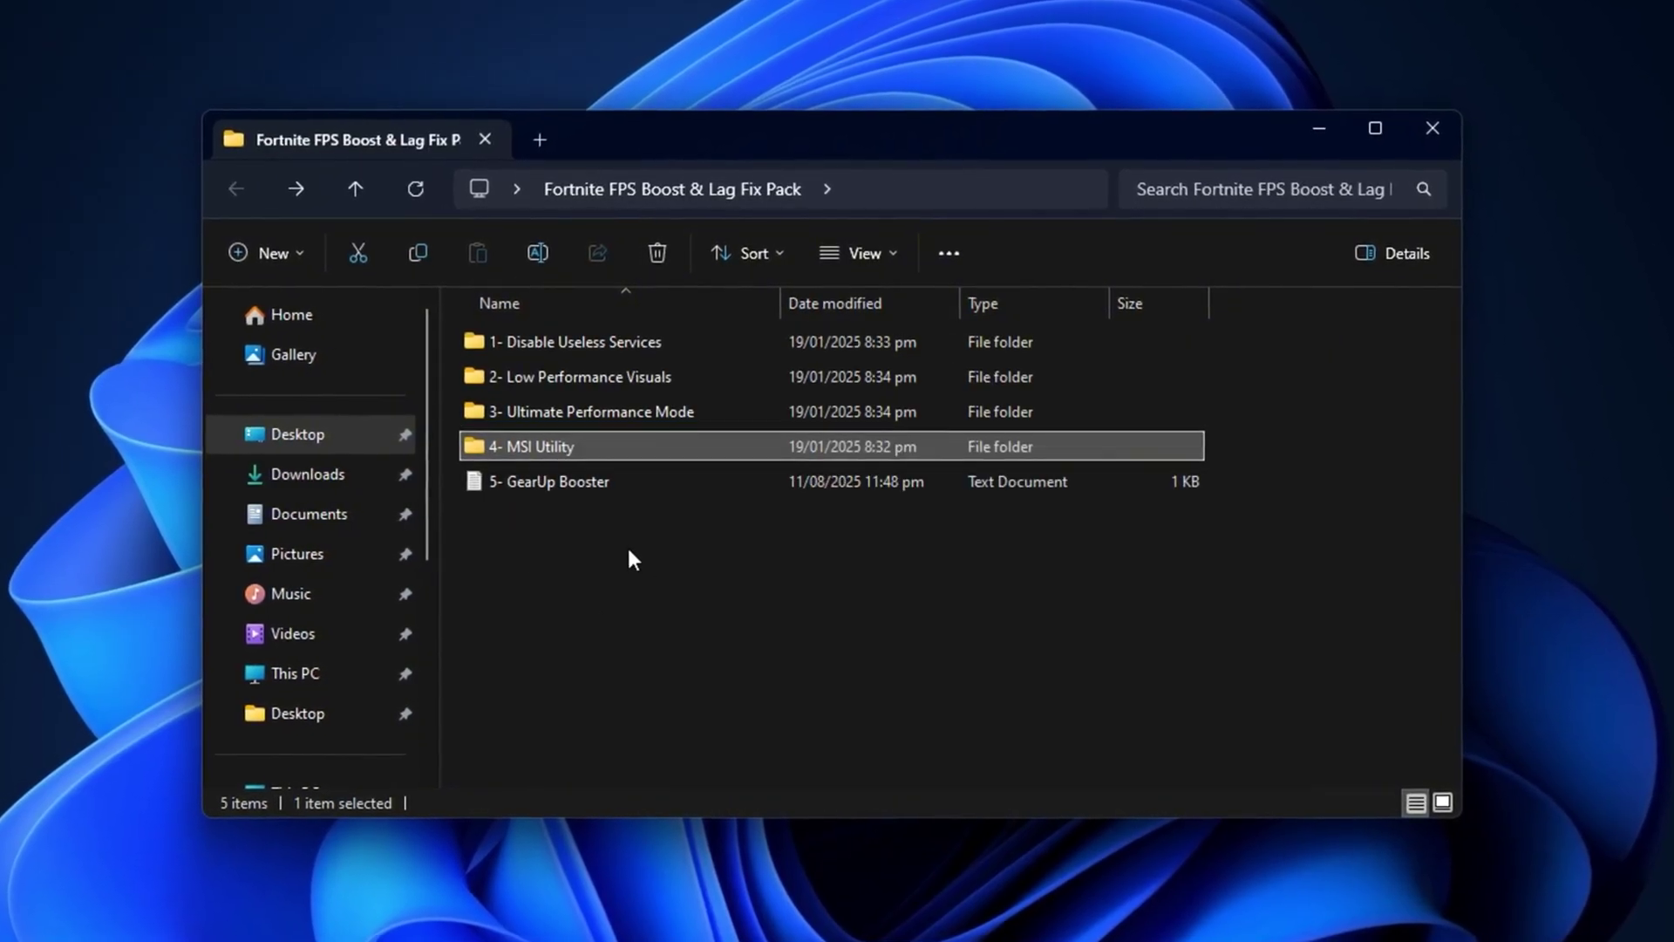
left_click(628, 550)
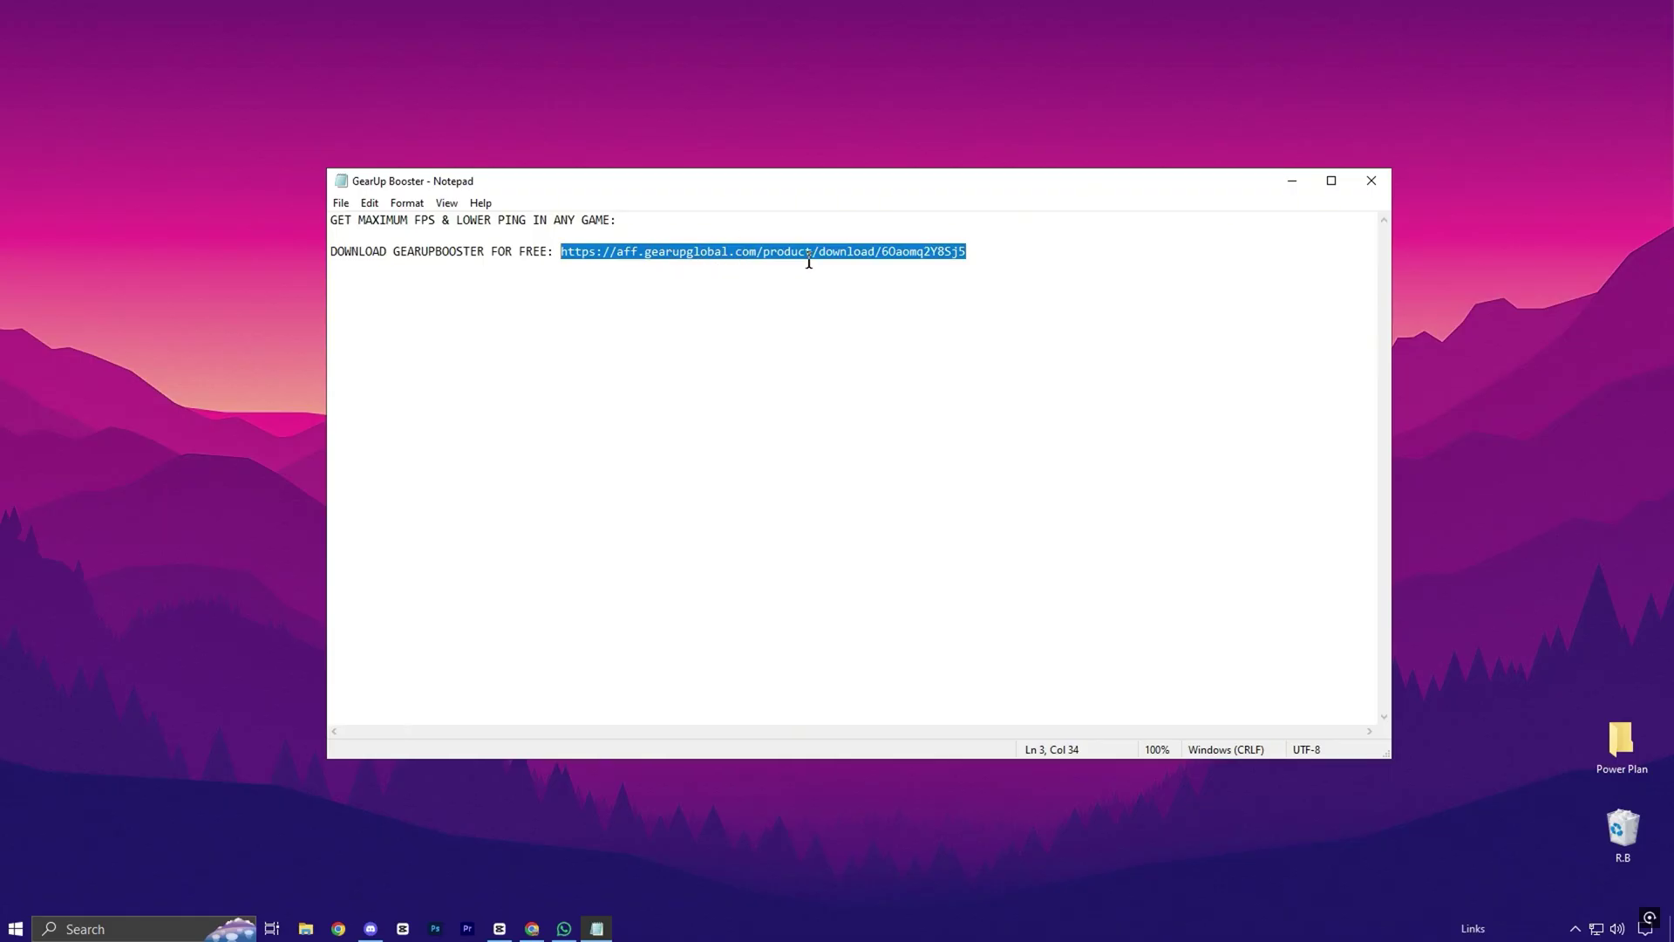
left_click(1372, 181)
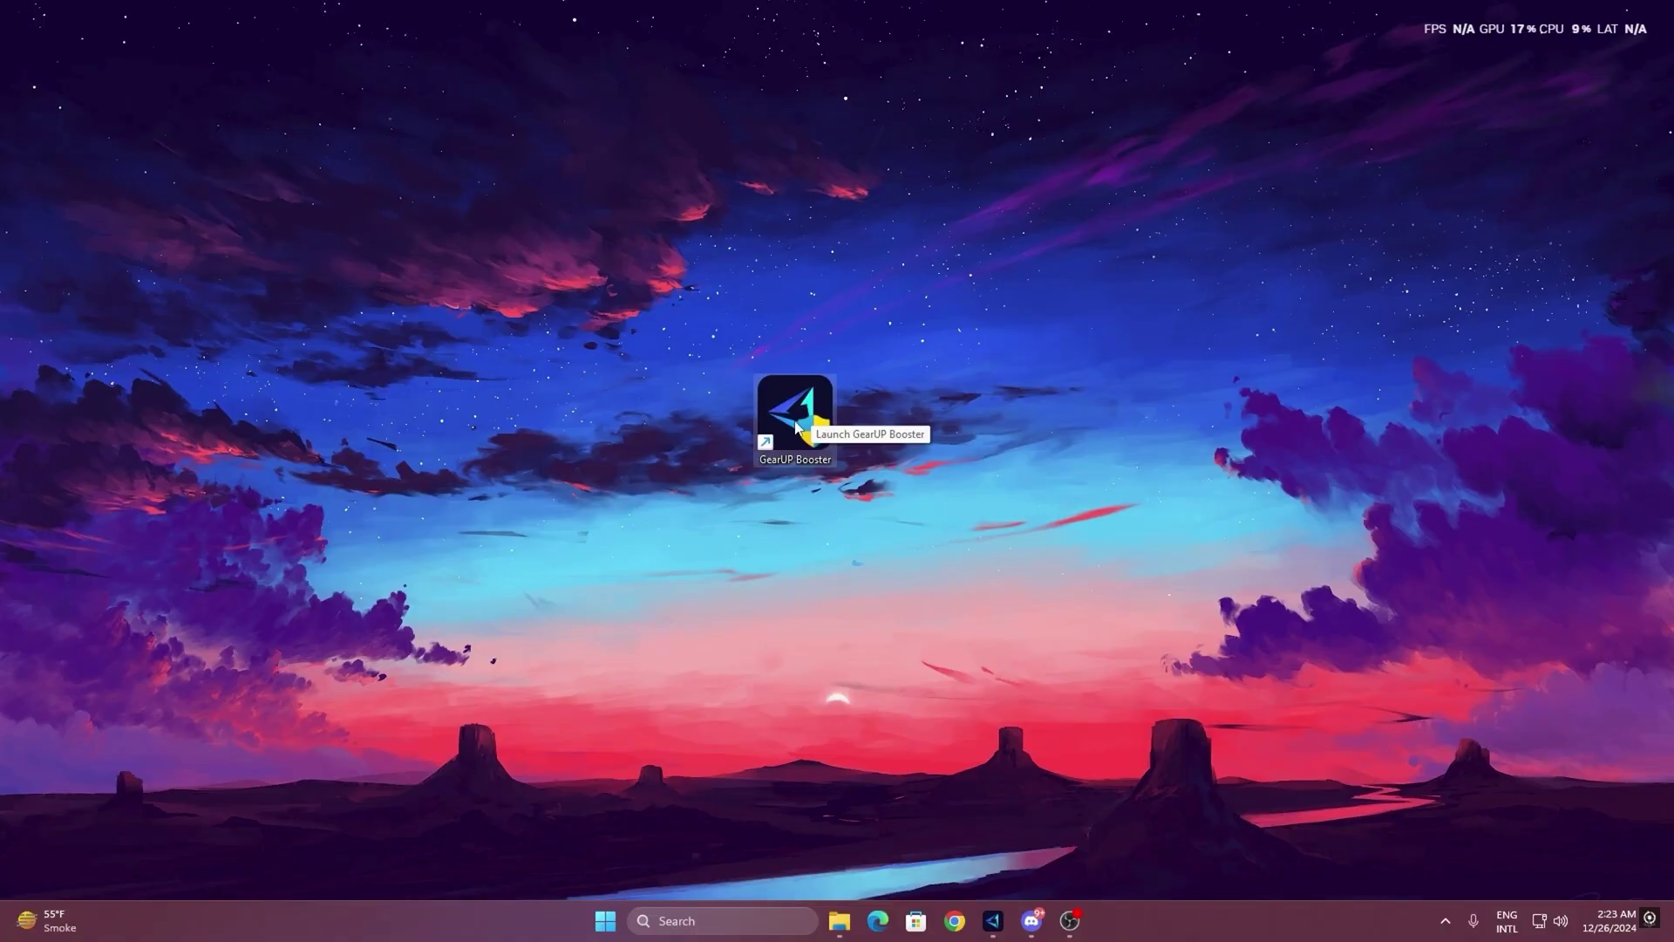
- Launch GearUP Booster, browse the Games catalogue, then boost Fortnite from the Home page
double_click(794, 412)
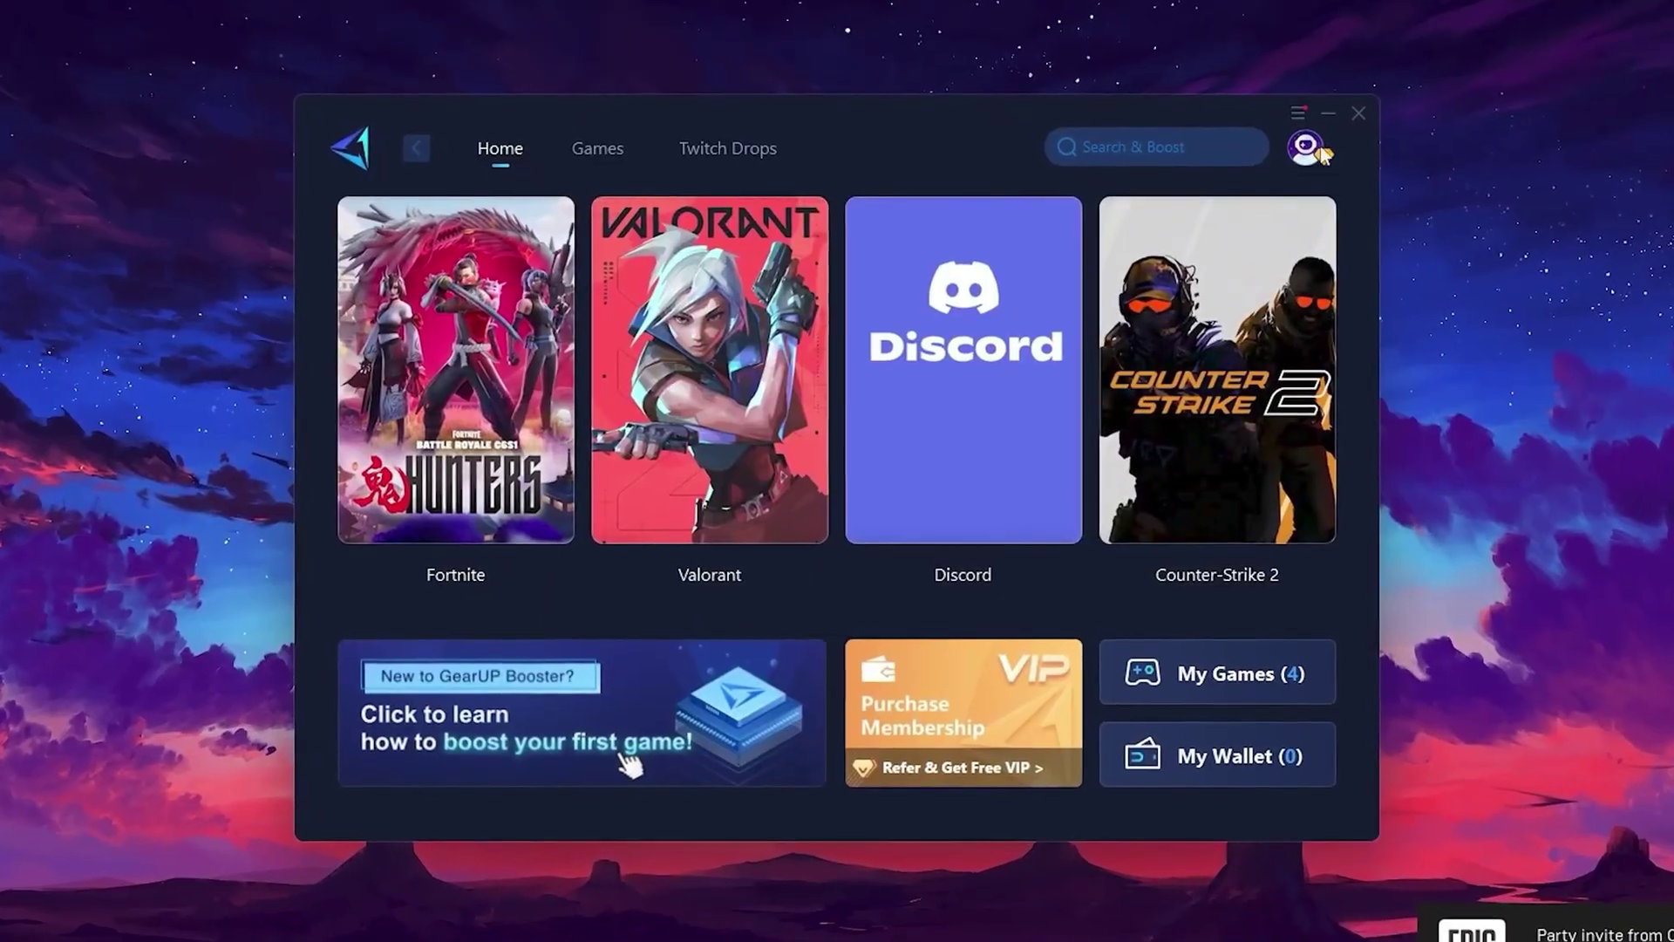
mouse_move(1014, 224)
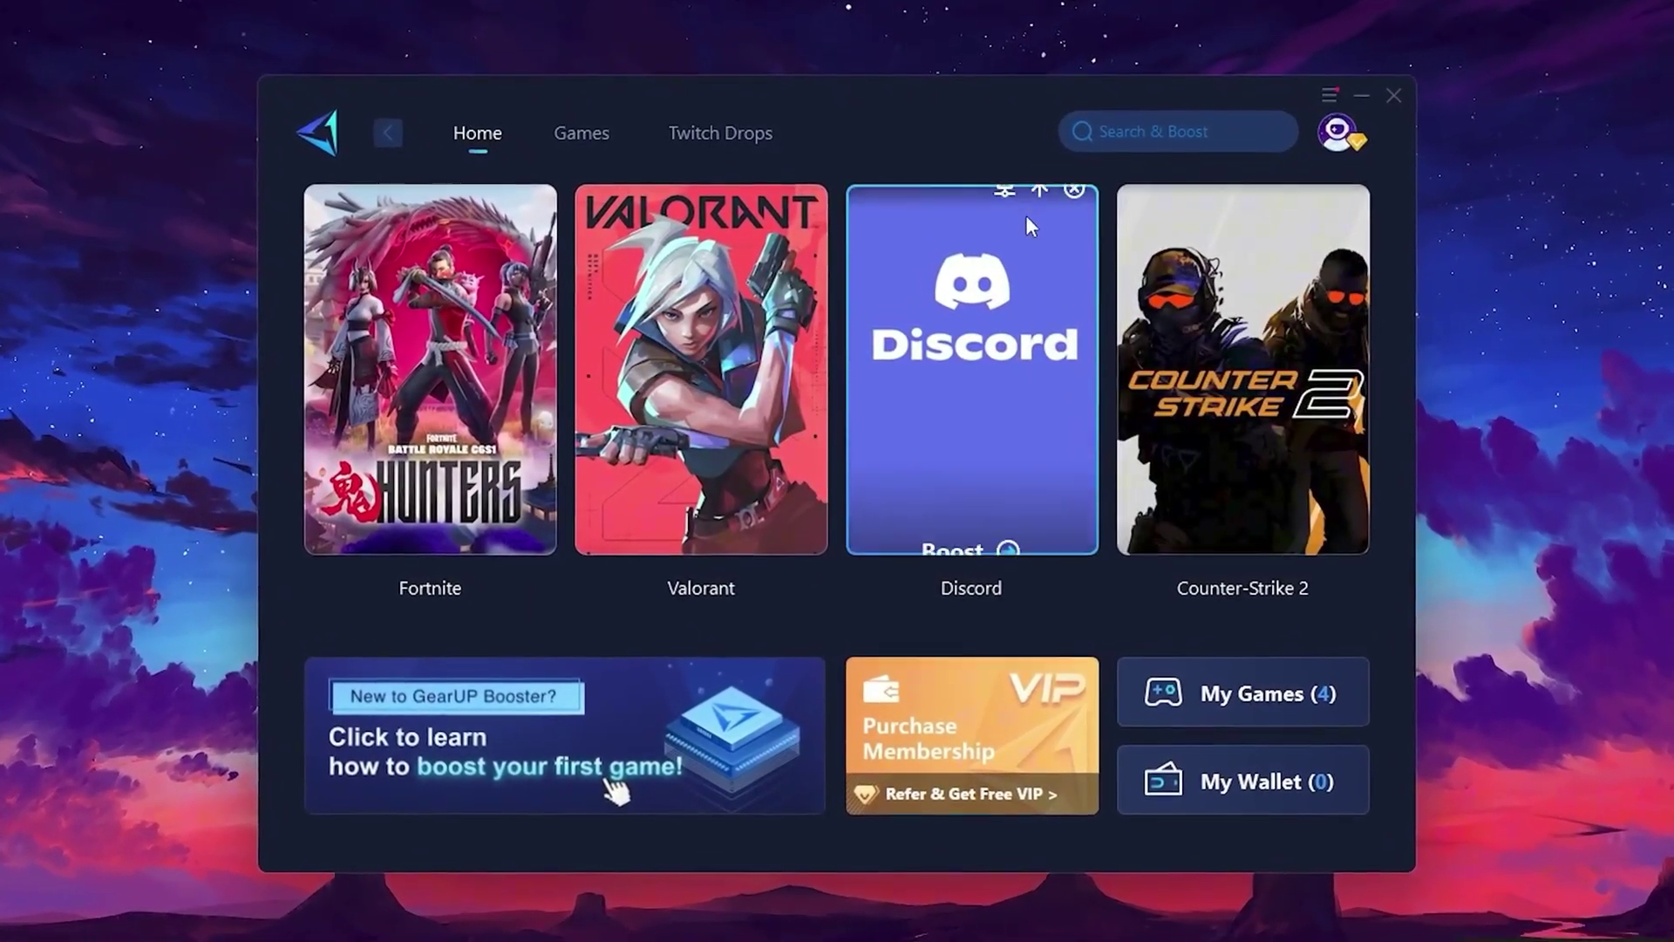
mouse_move(491, 290)
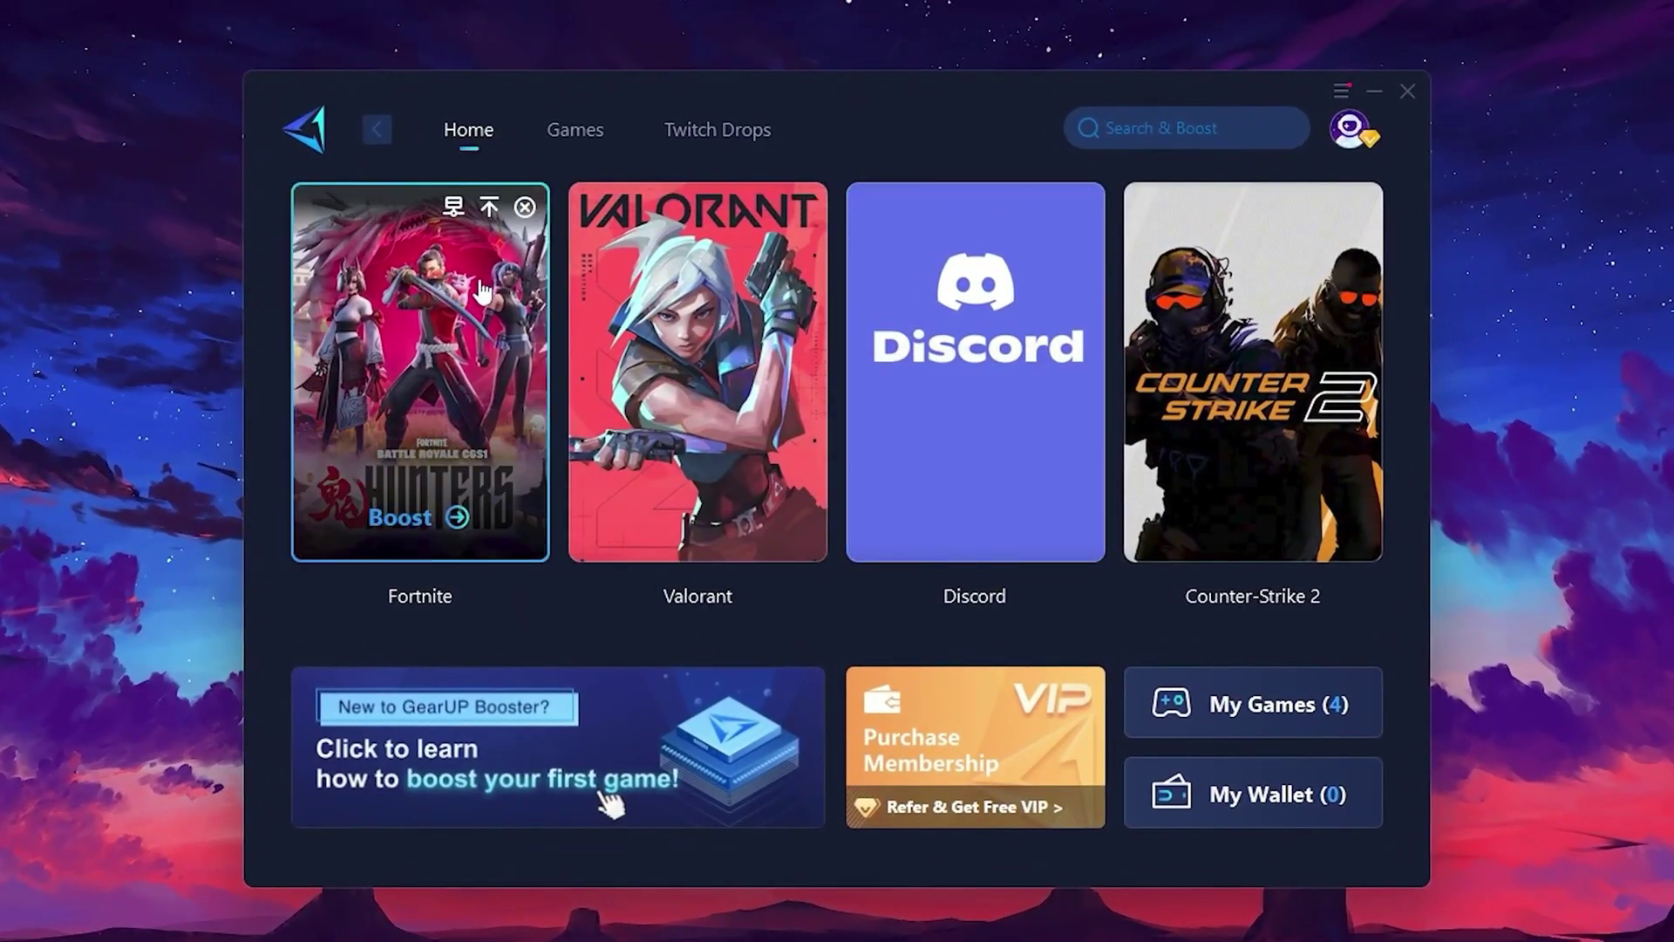
mouse_move(1275, 338)
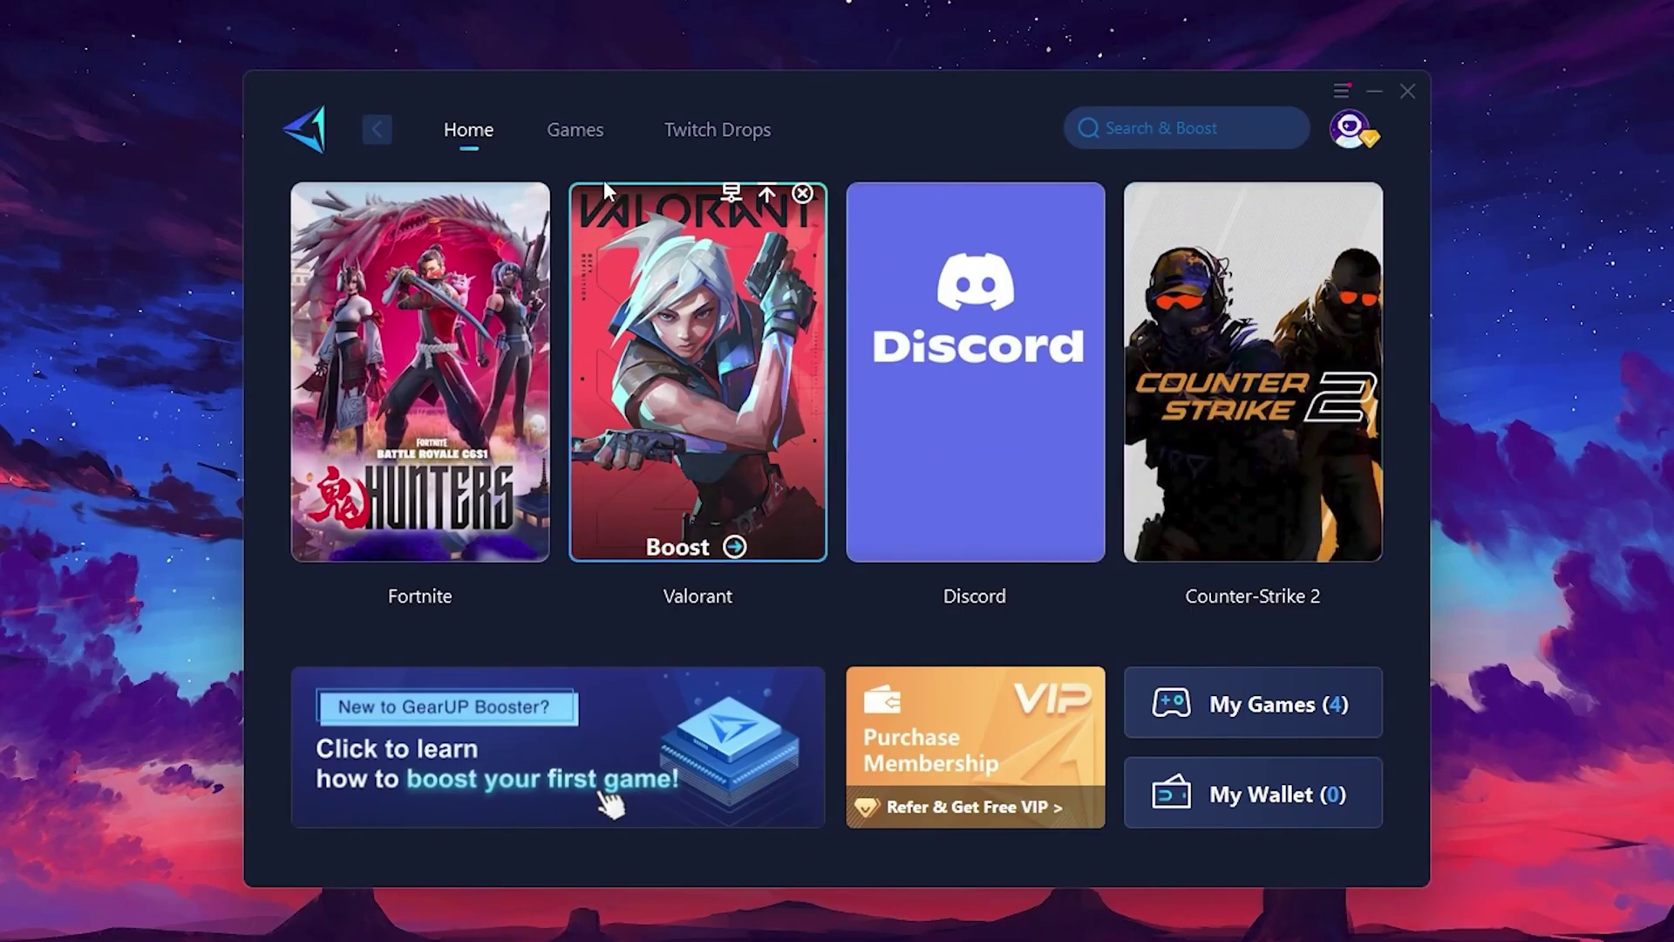
left_click(571, 133)
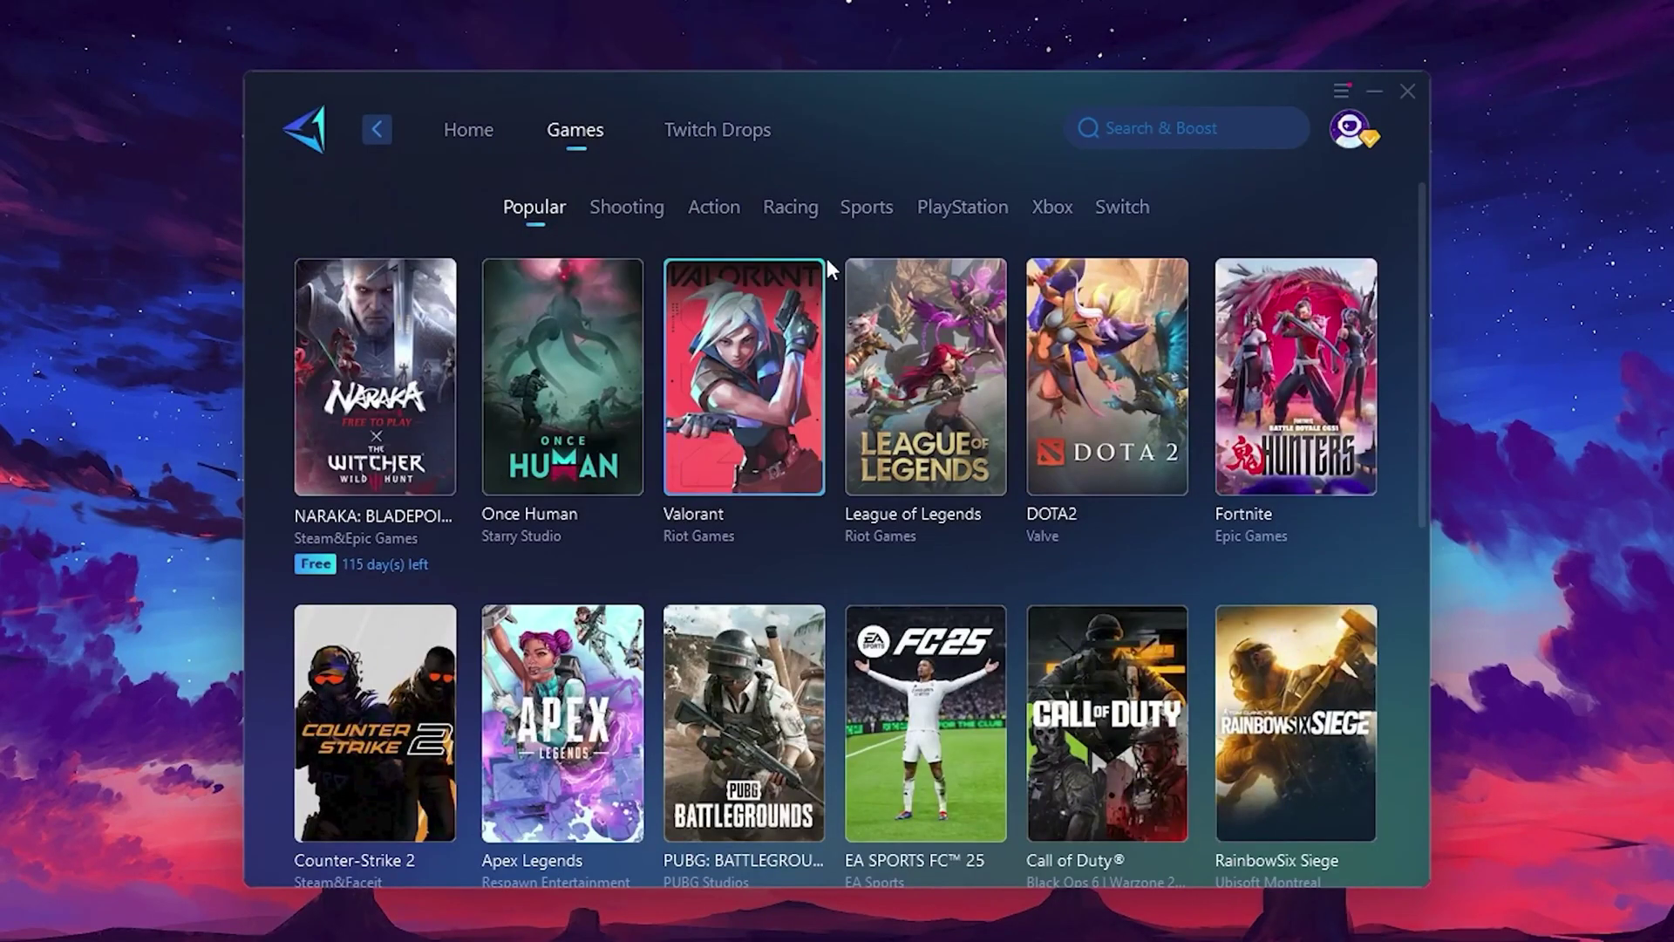
mouse_move(1155, 325)
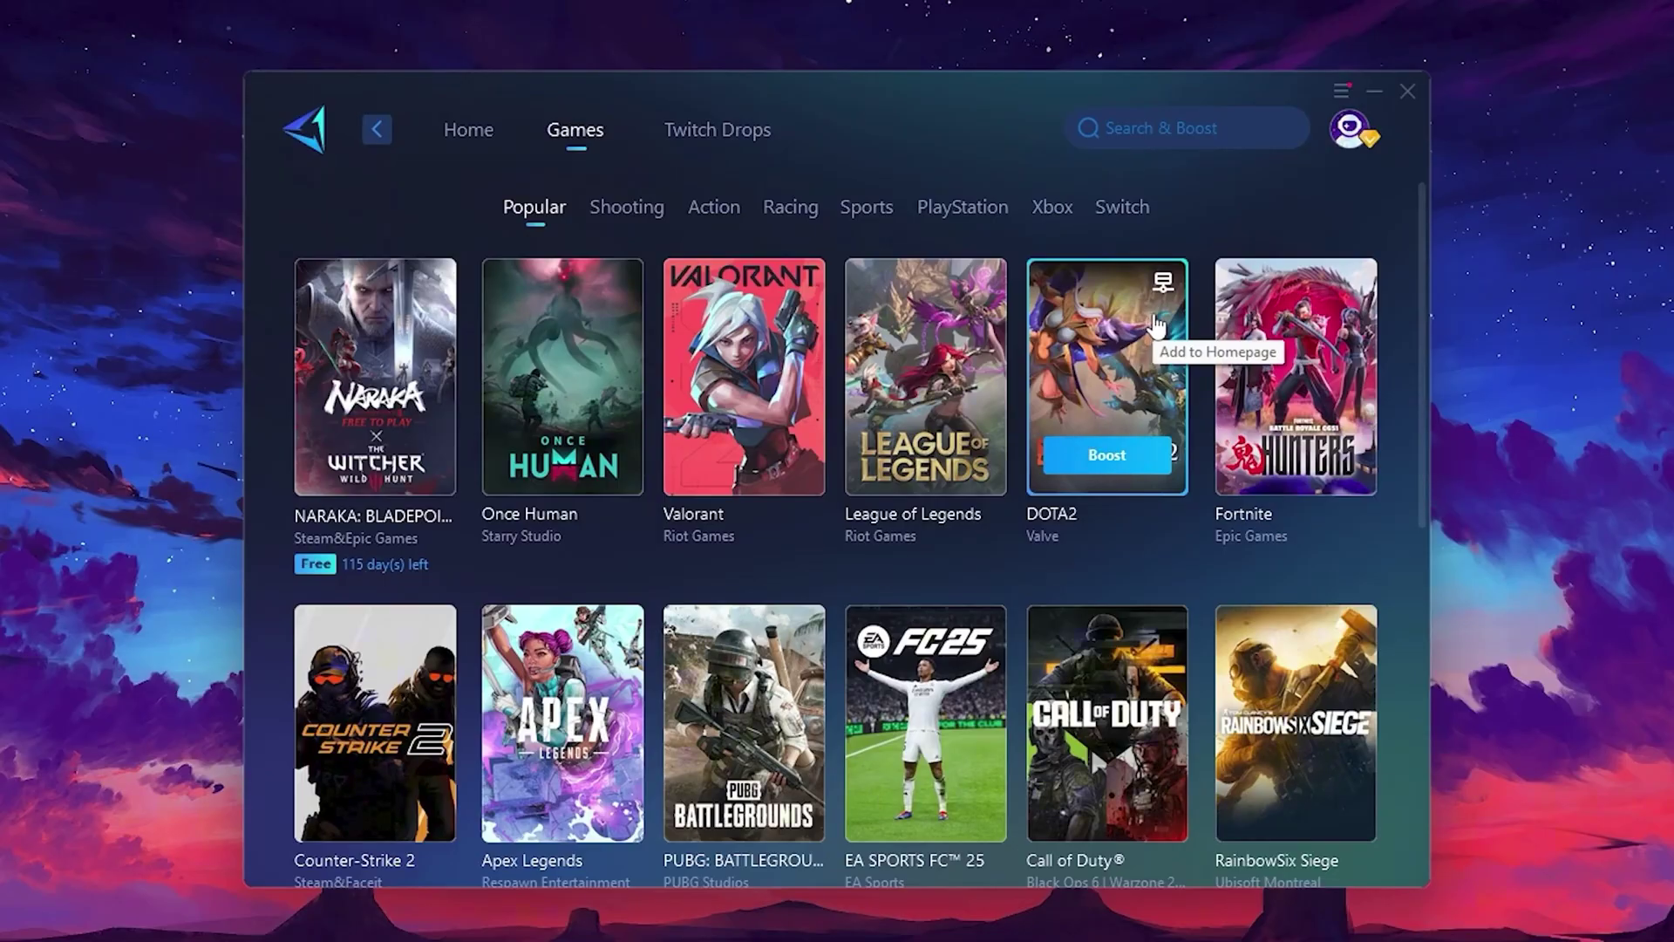
left_click(470, 140)
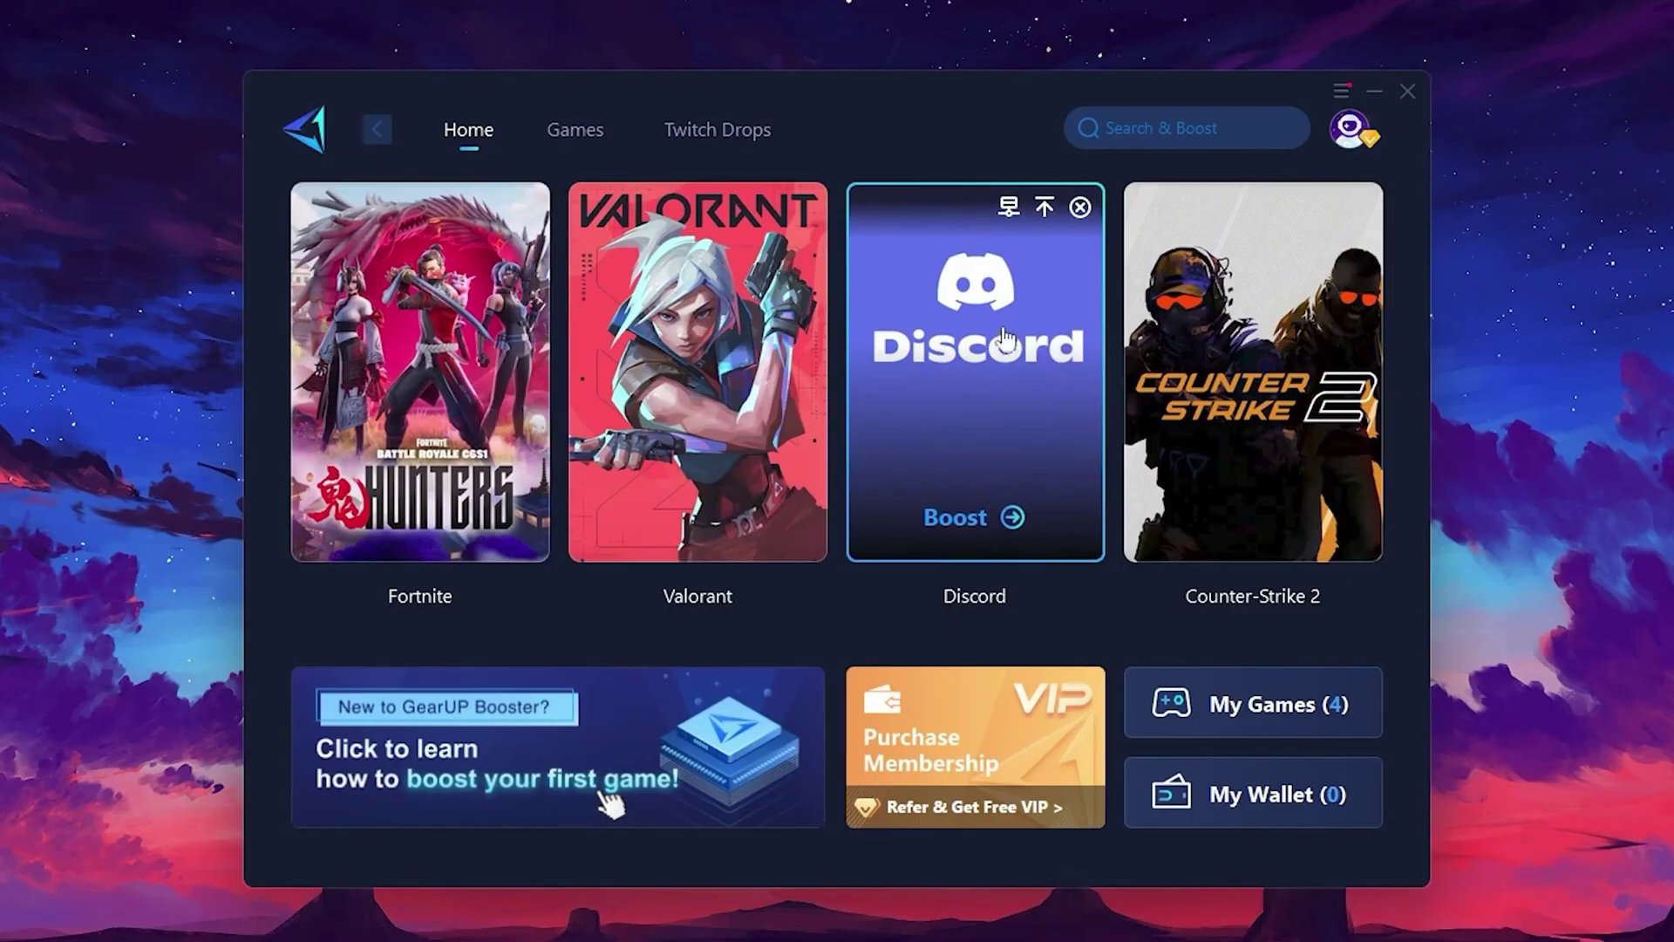
mouse_move(466, 344)
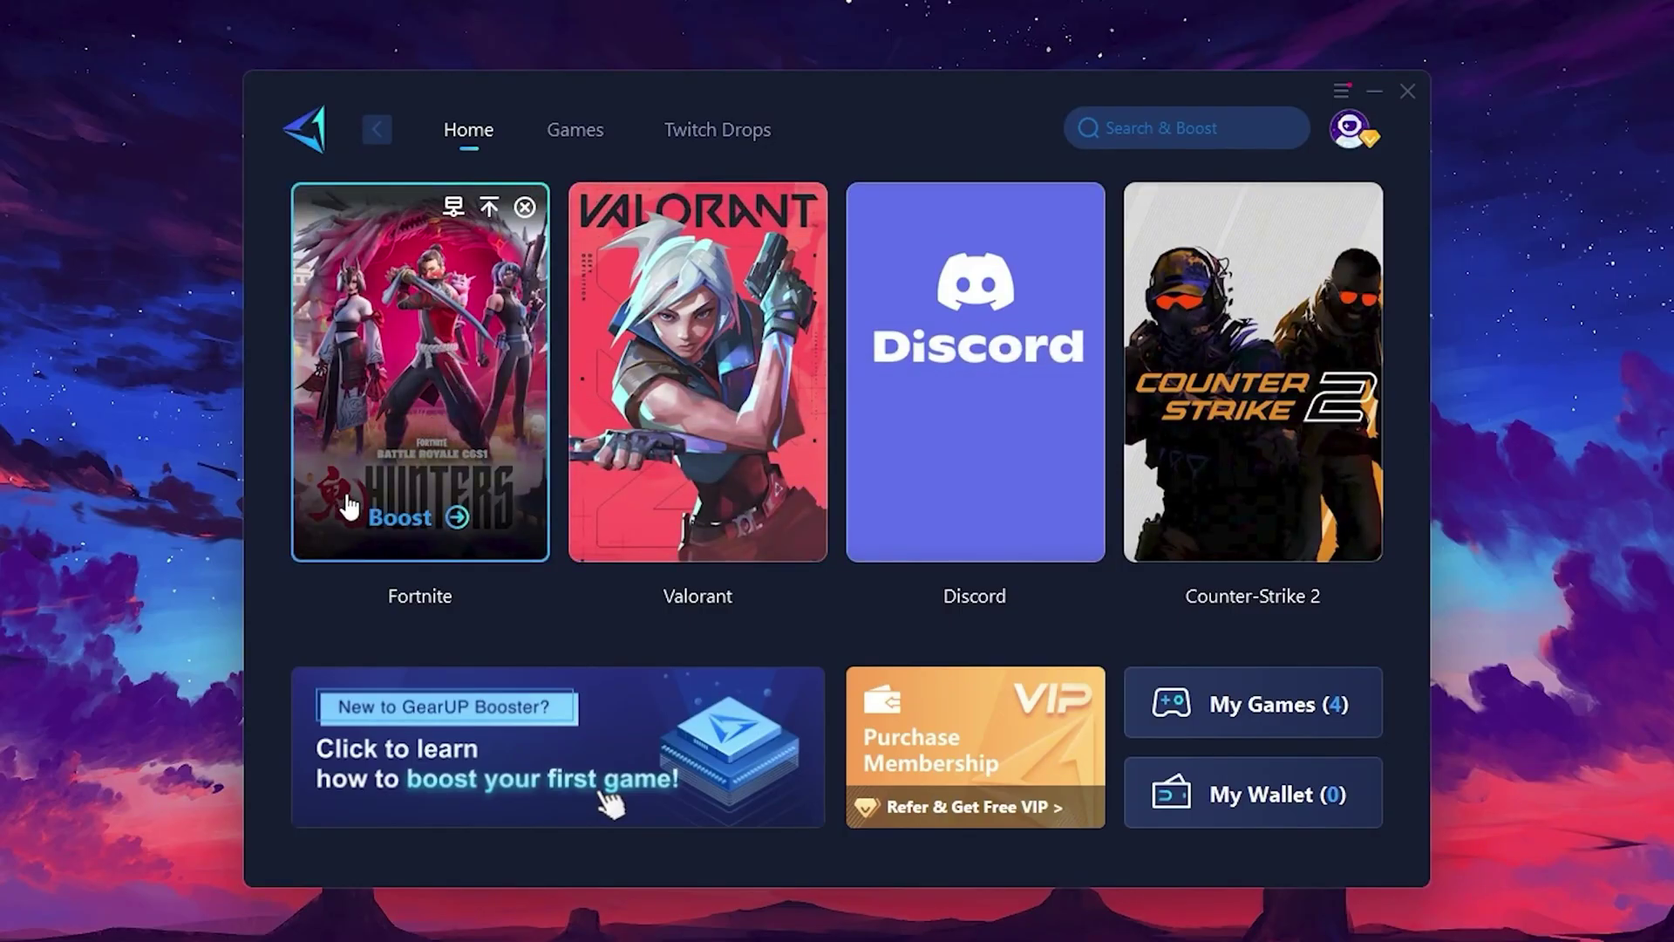
left_click(403, 521)
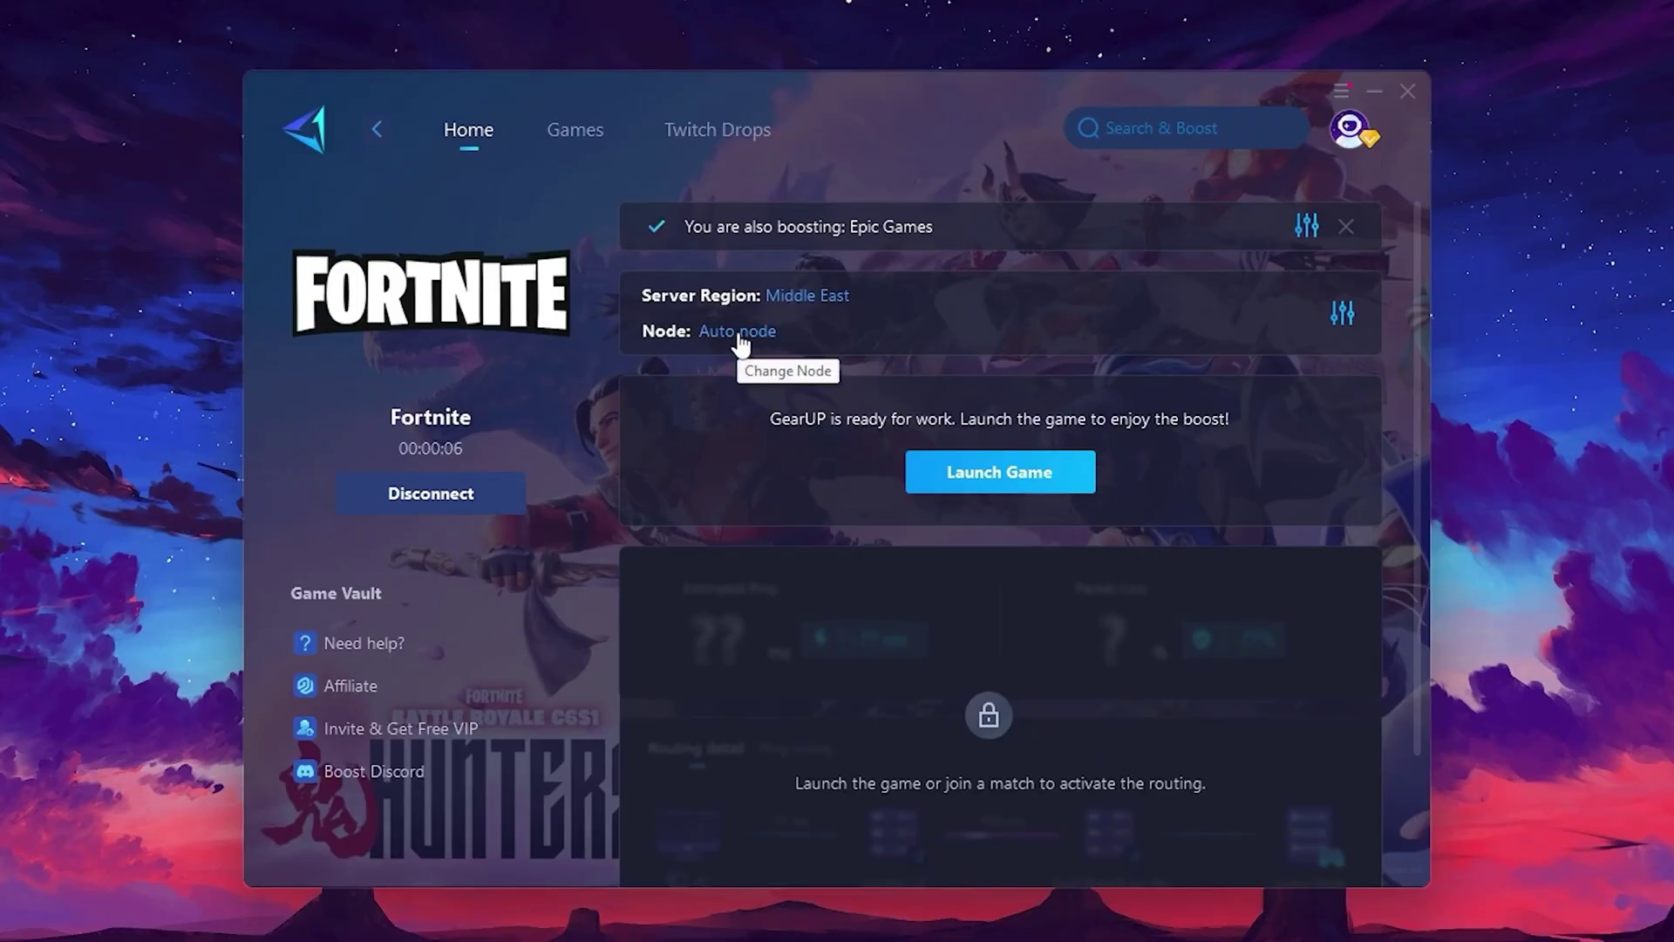
left_click(817, 298)
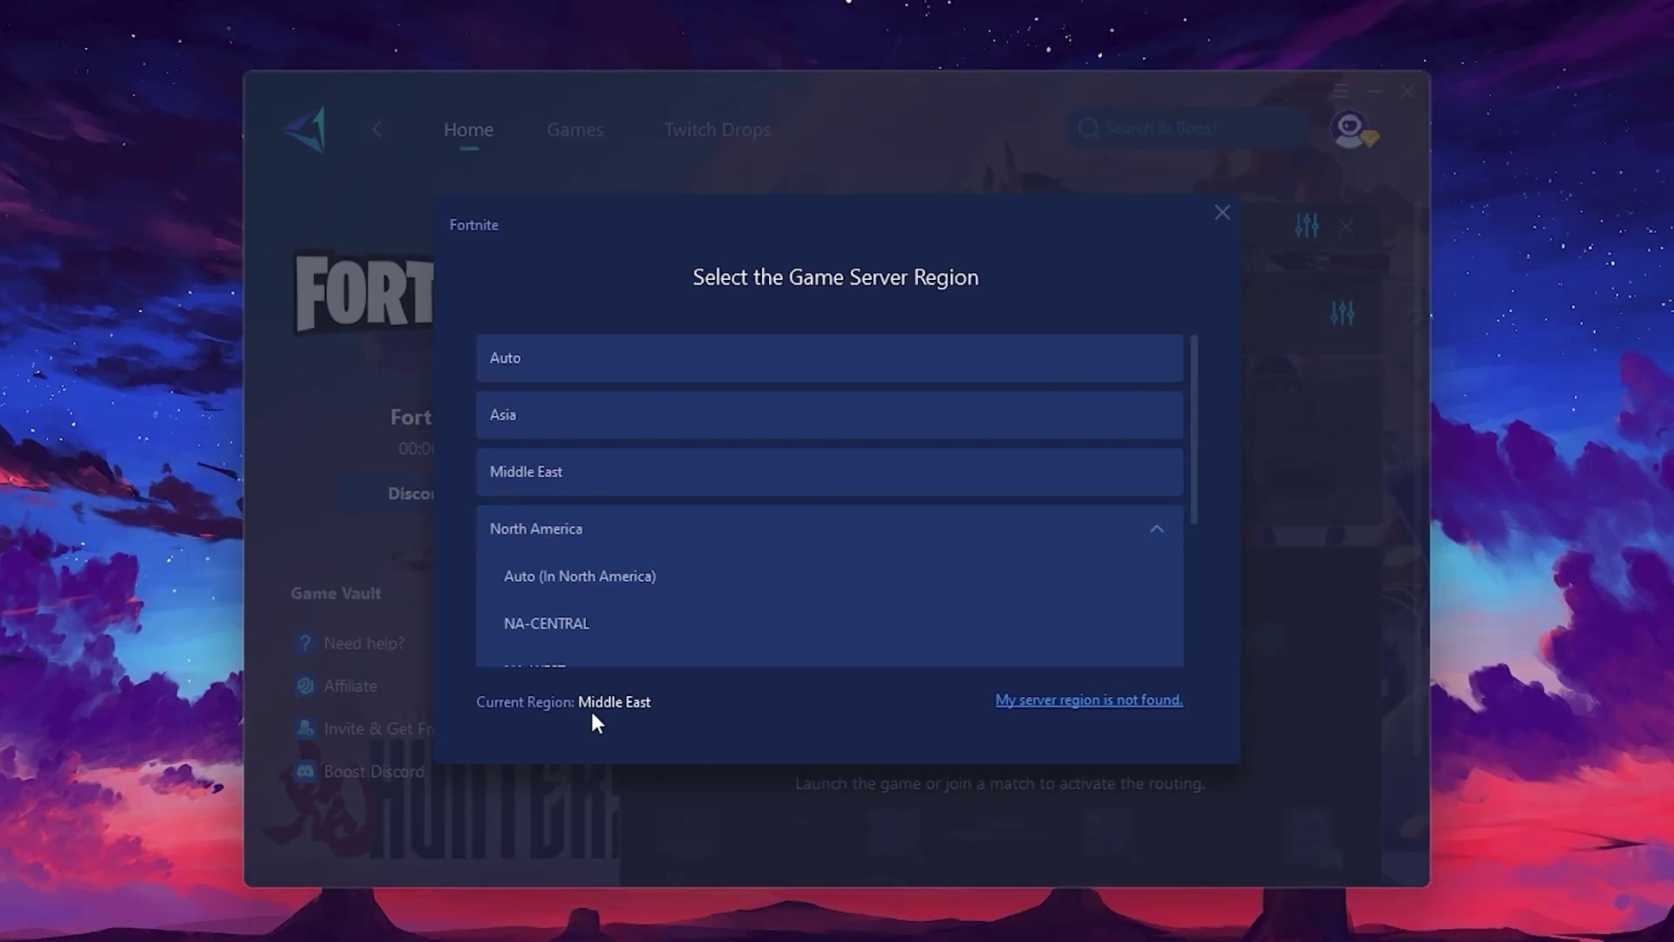
scroll(775, 518, "down", 1)
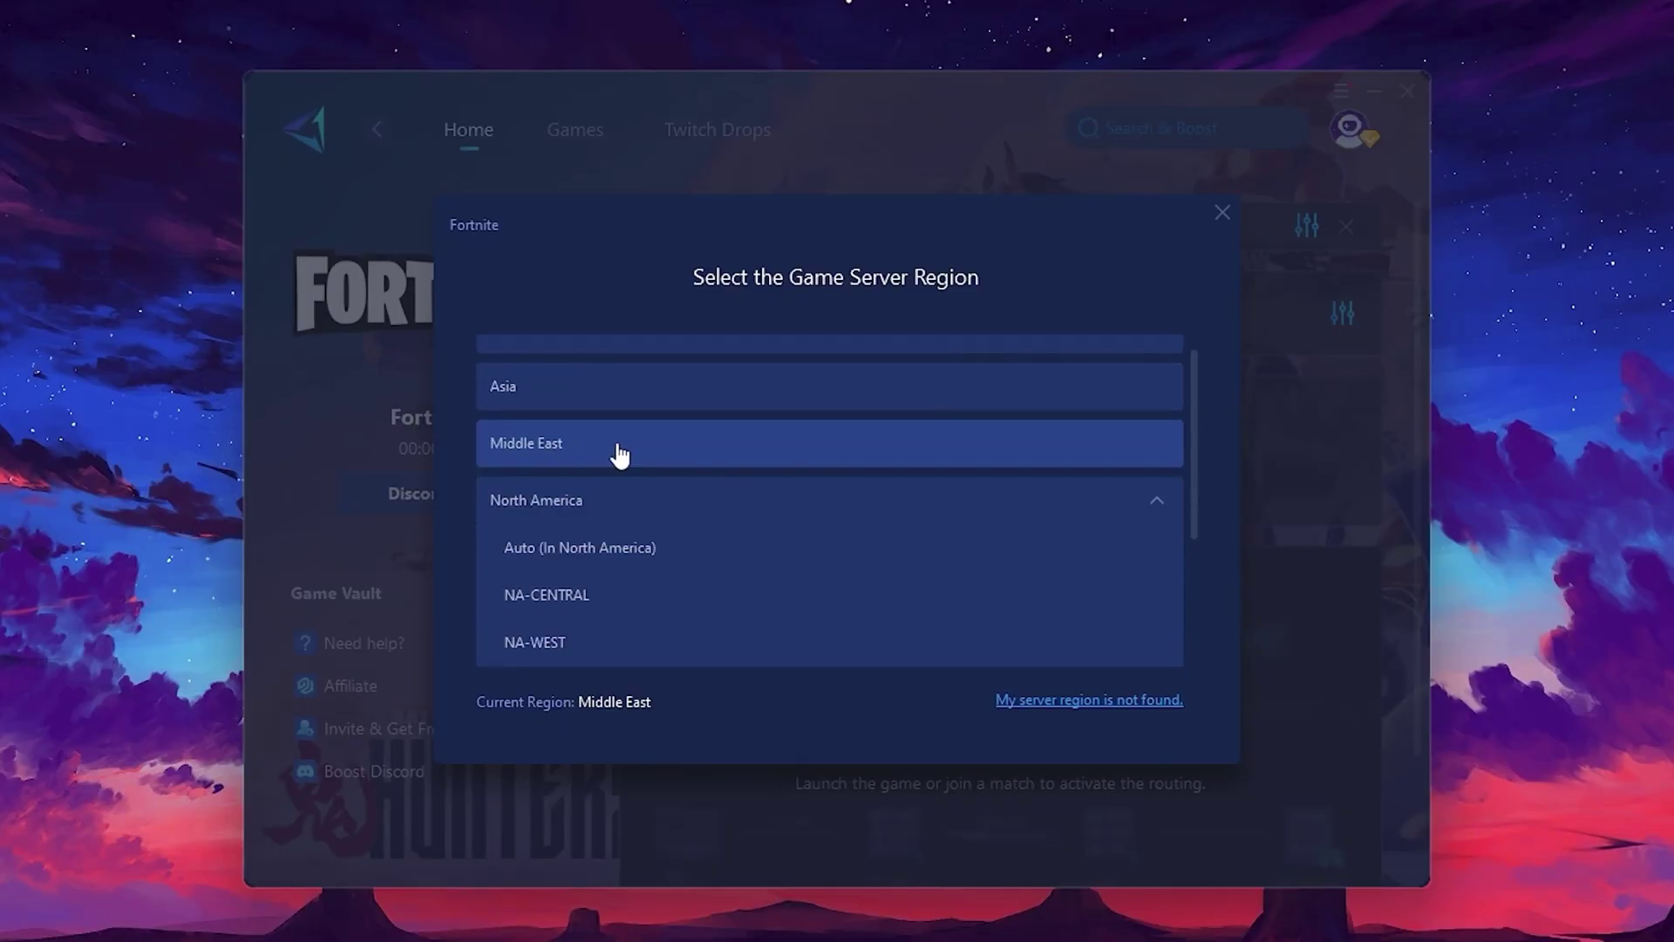
left_click(1222, 212)
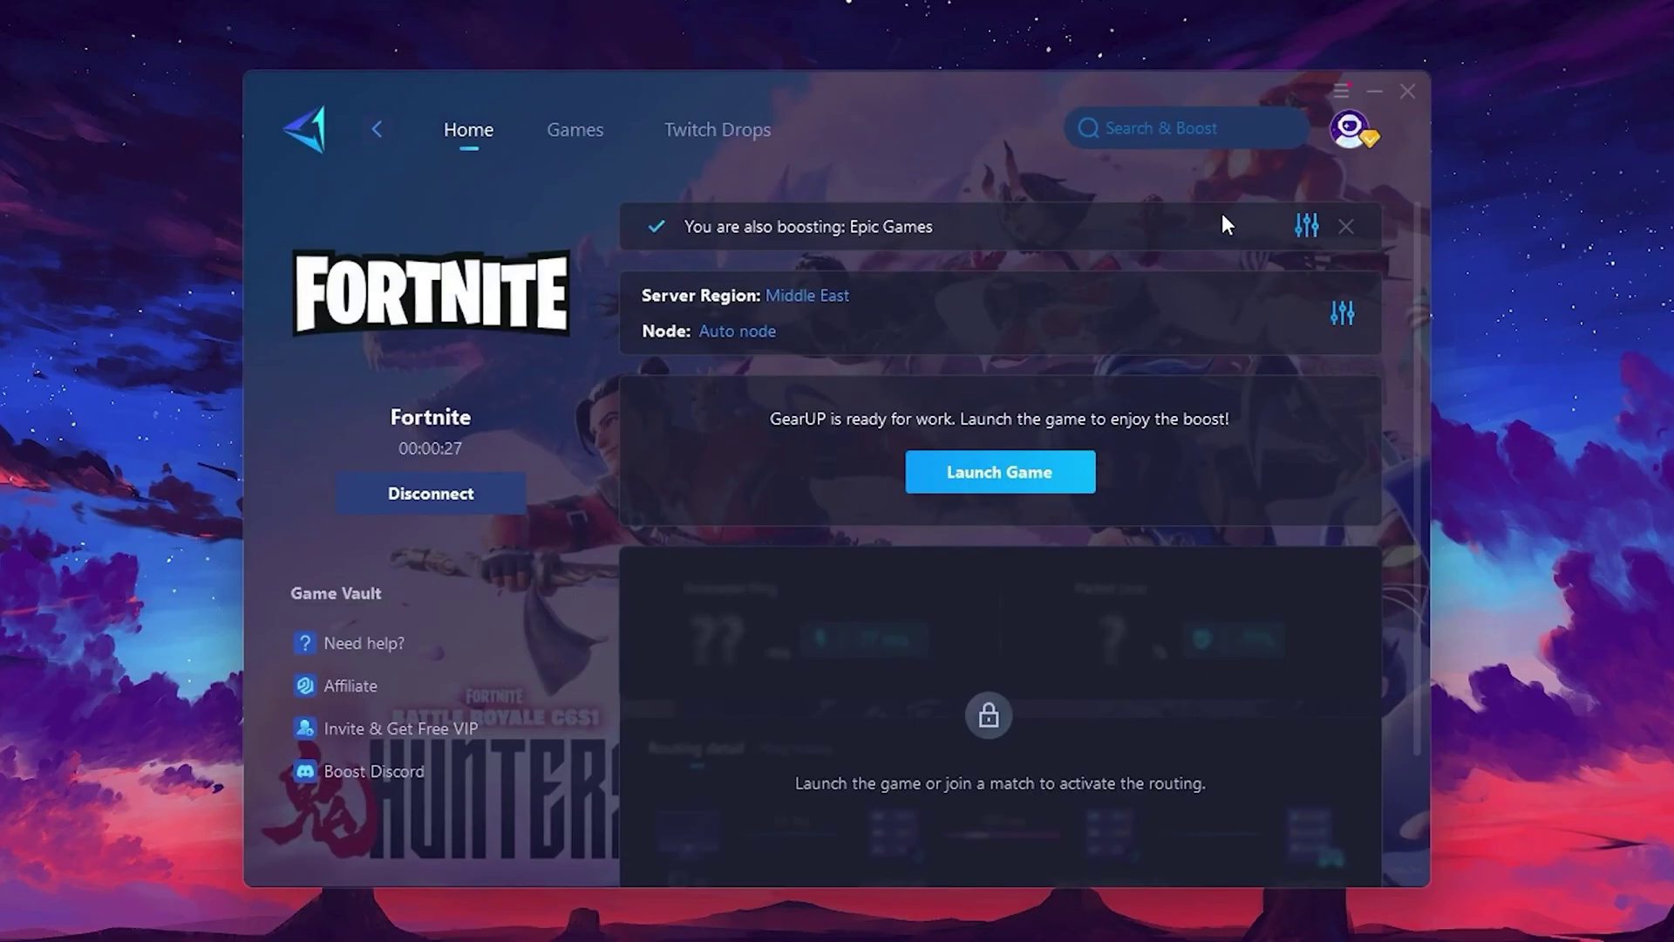
- Browse the node list and close it with Auto node still selected
left_click(724, 336)
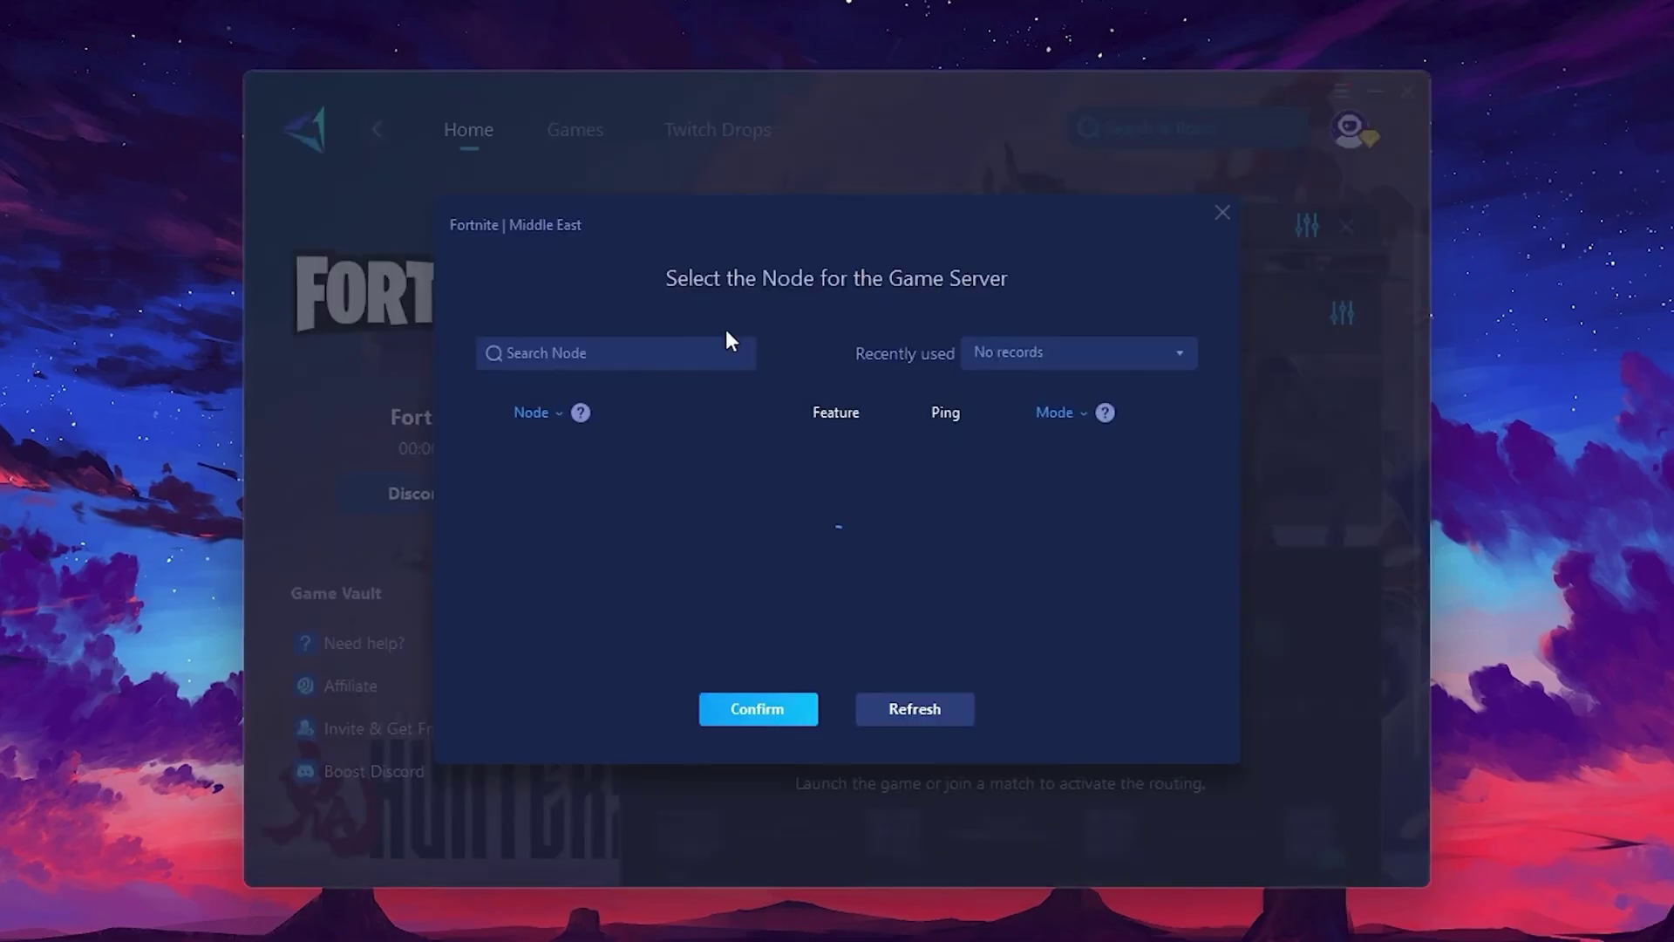
scroll(1003, 524, "down", 1)
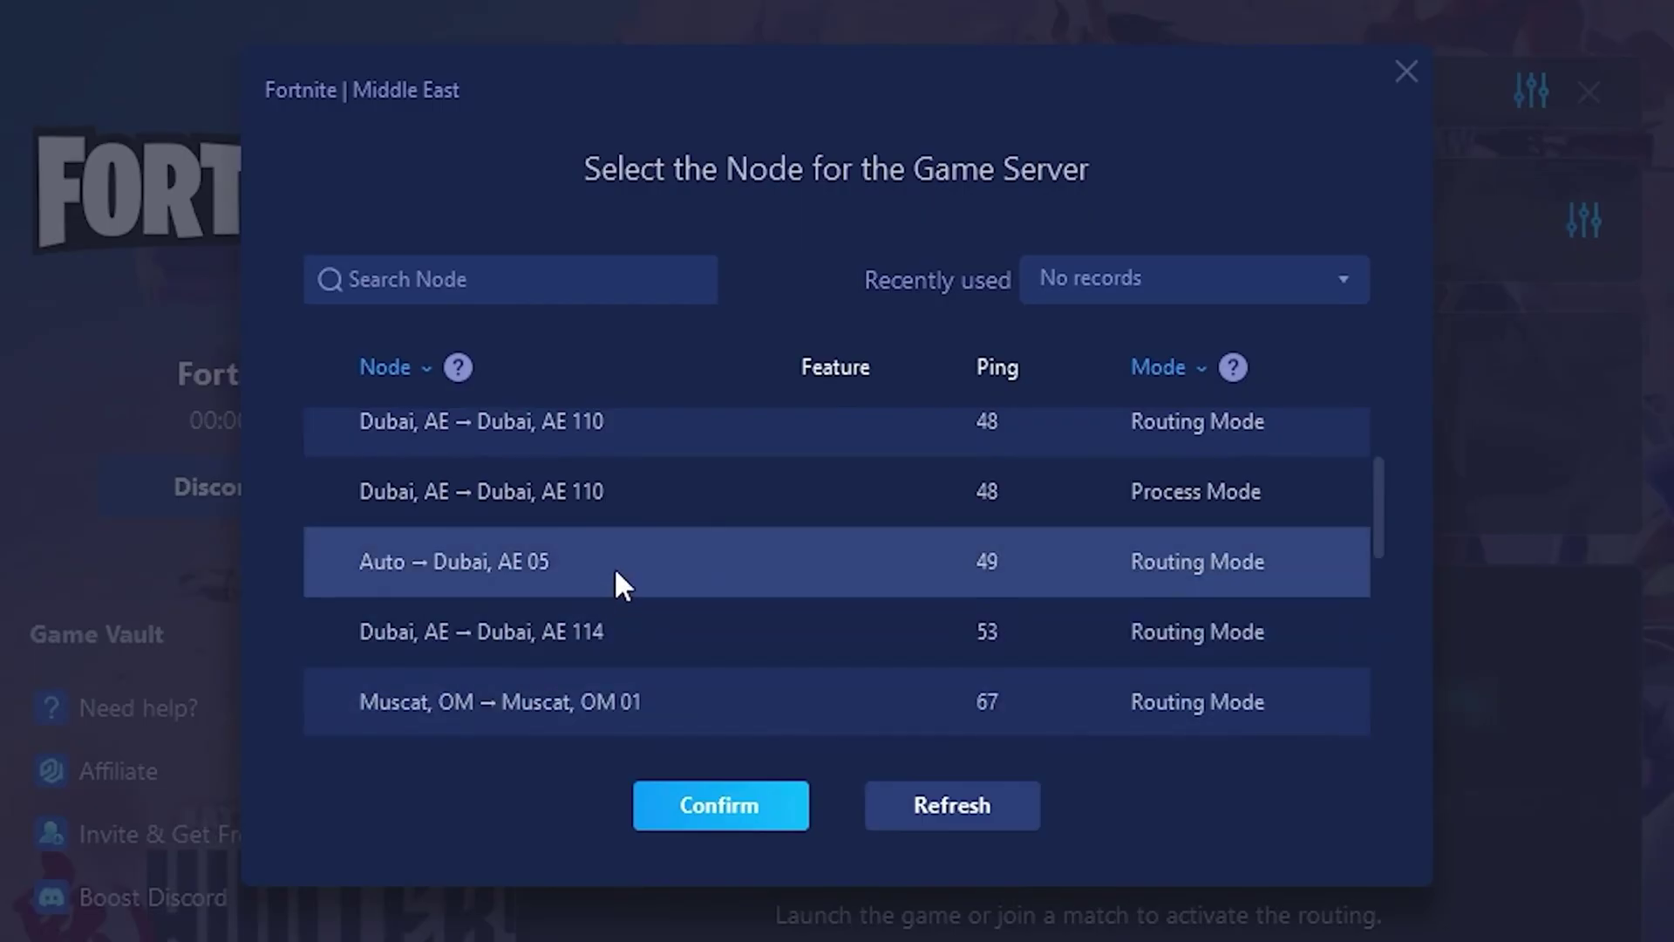
scroll(902, 542, "up", 2)
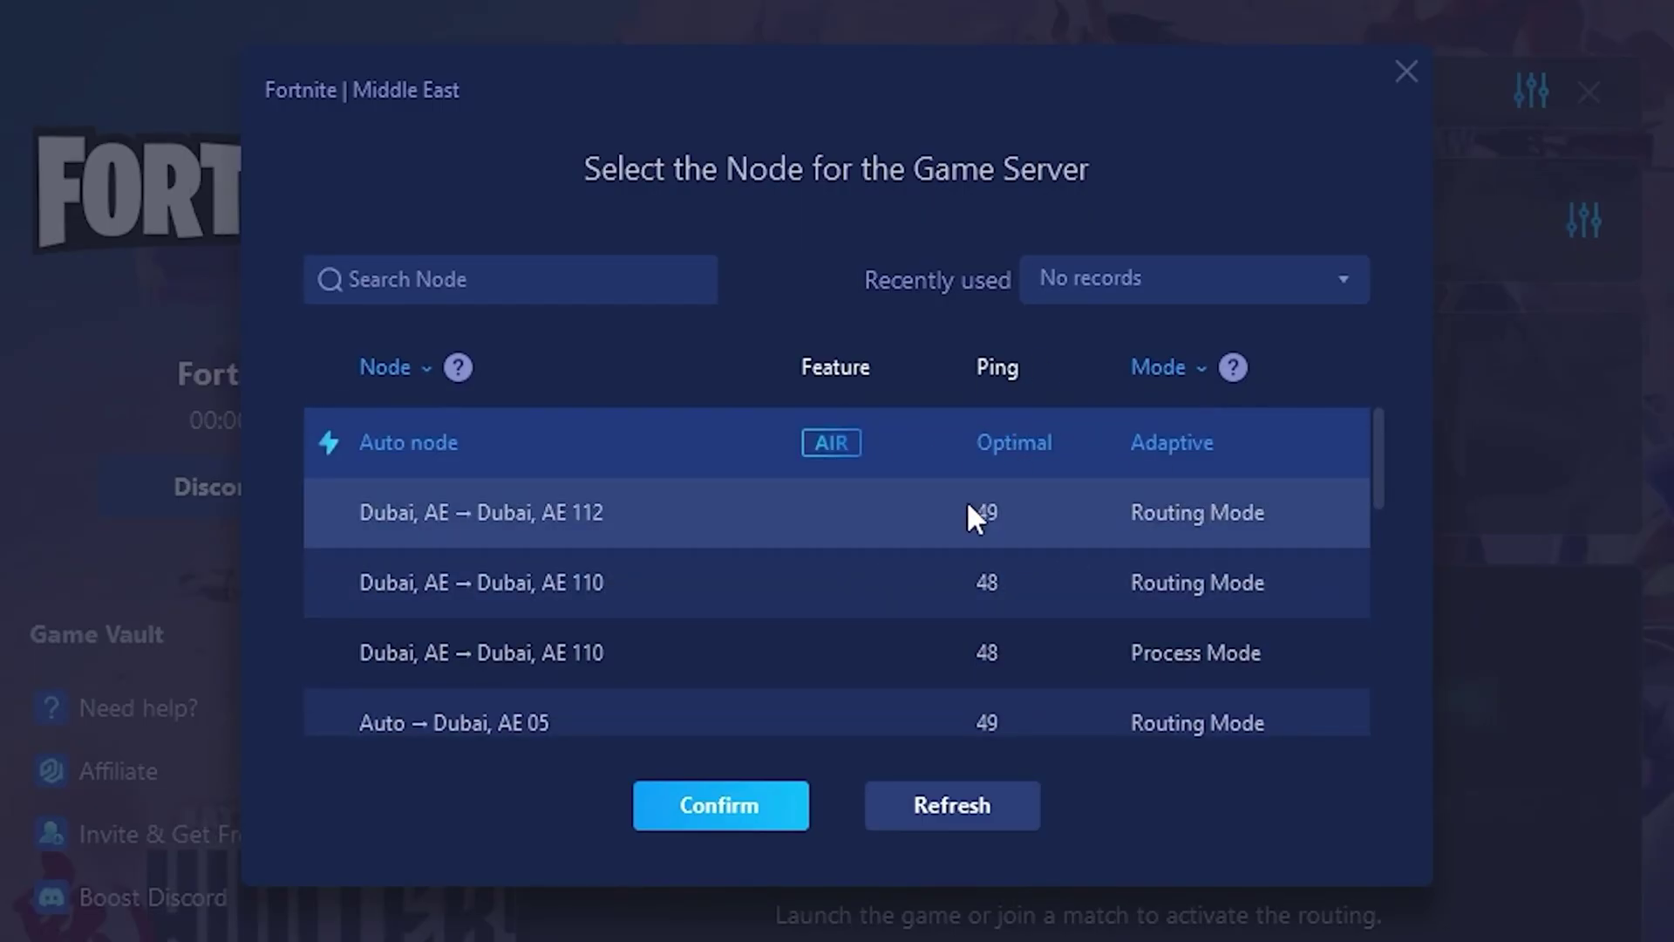
left_click(1407, 73)
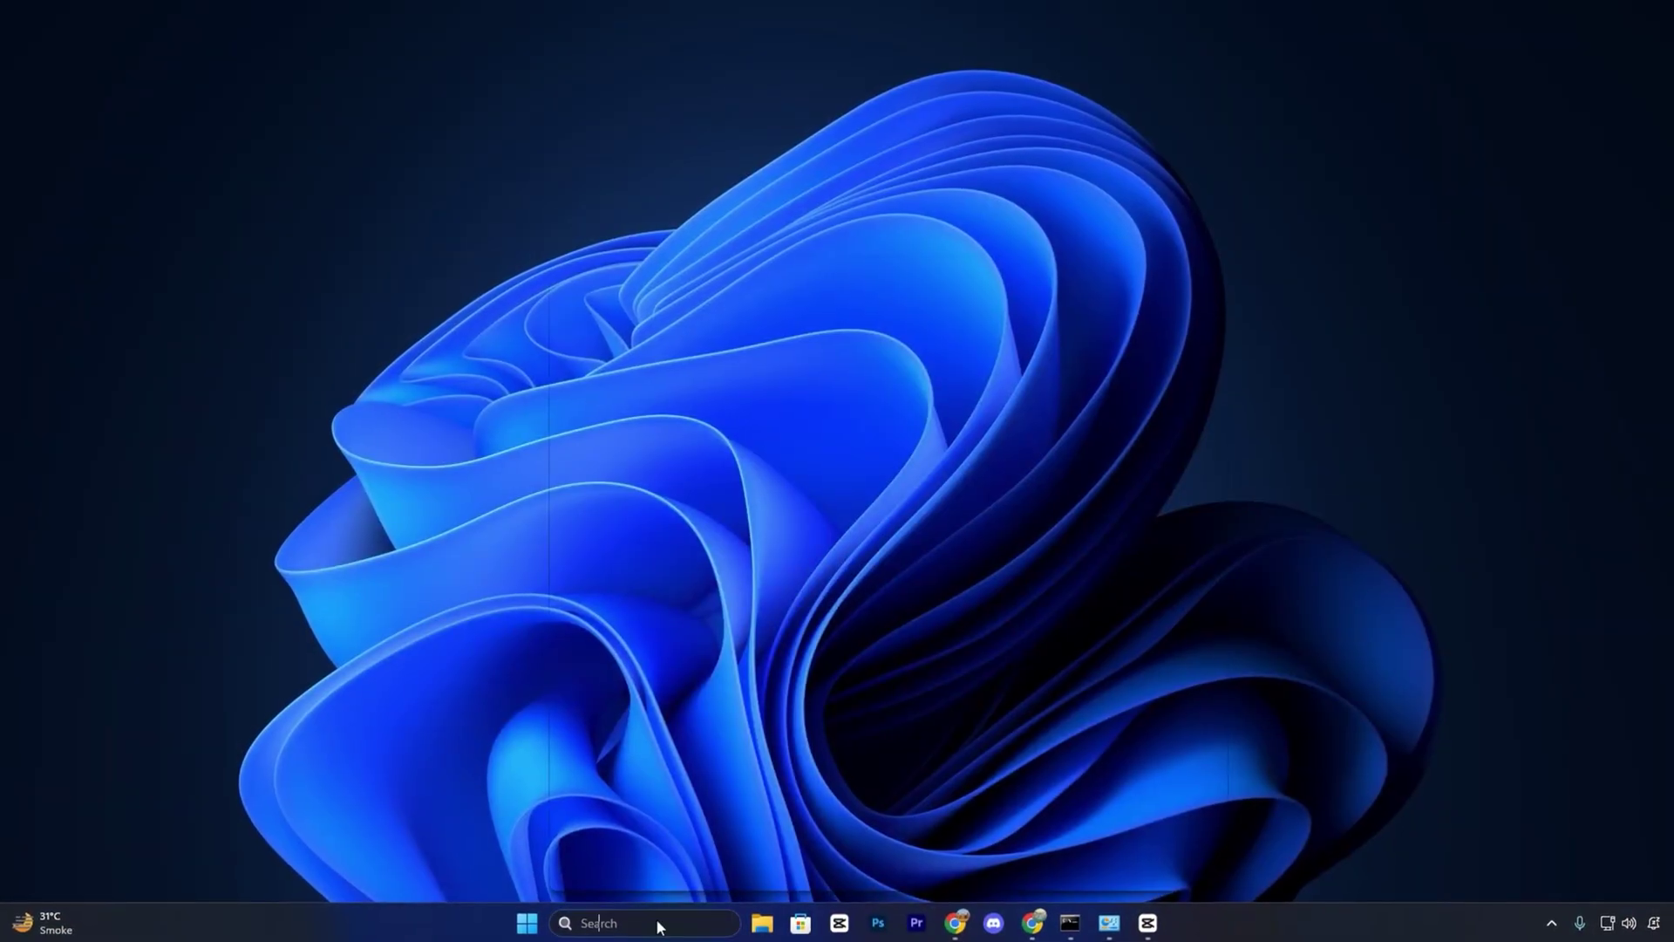
- Search for 'game mode' and open the Game Mode settings page, with Game Mode on
left_click(658, 919)
type("game mode")
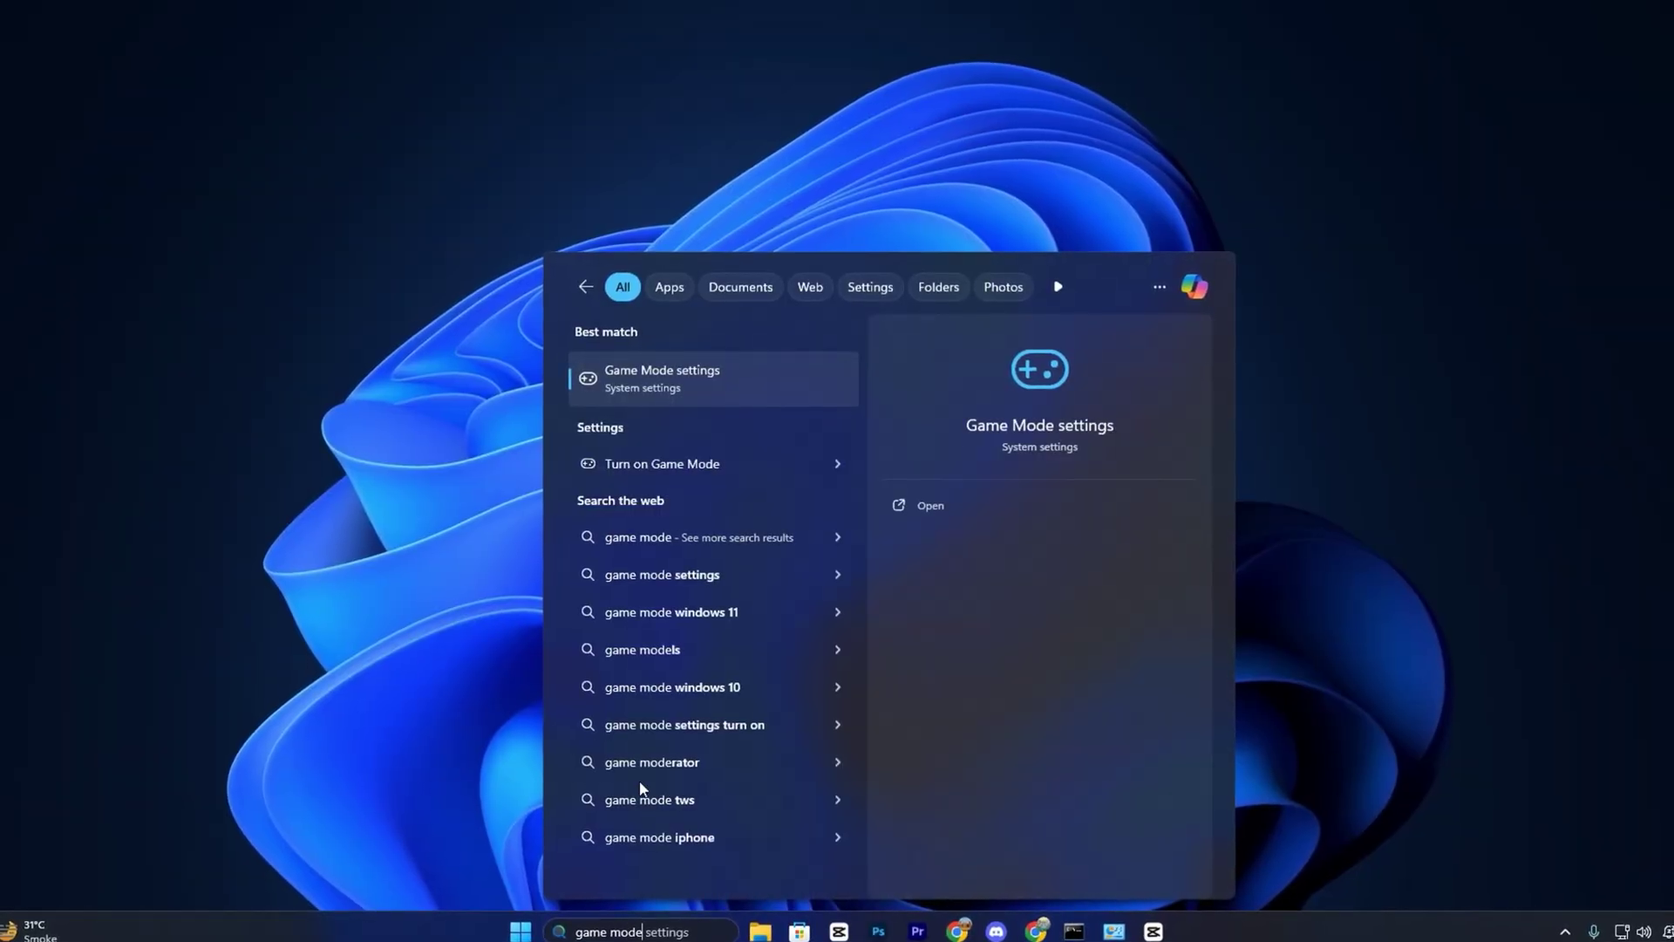
left_click(698, 374)
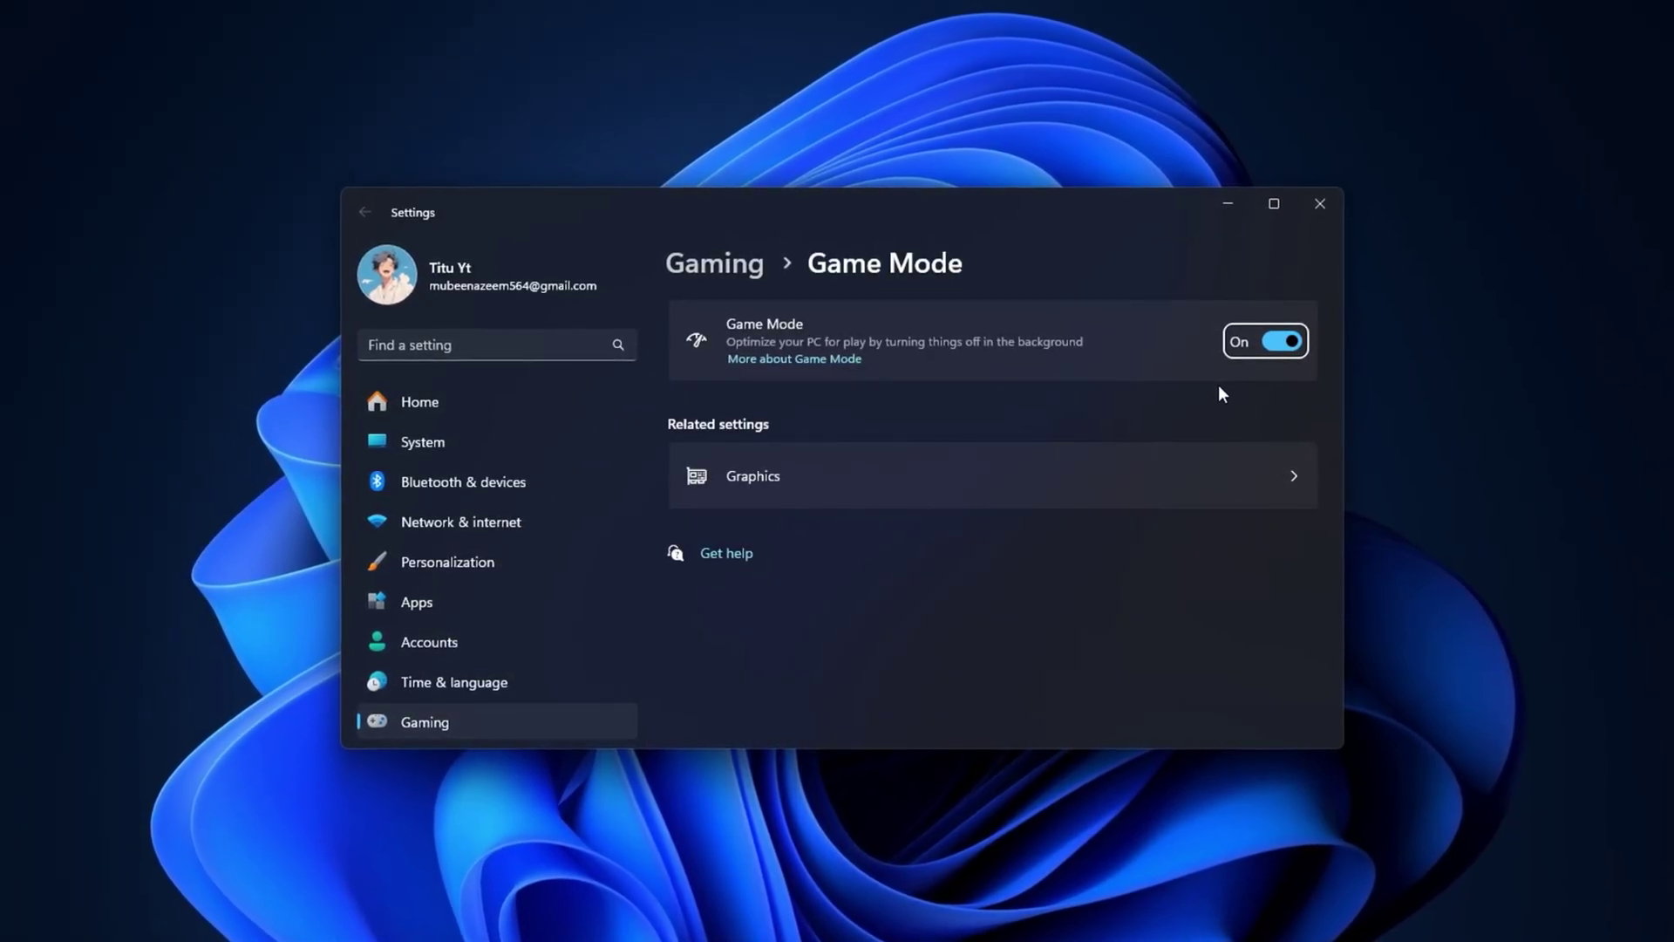
- Verify hardware-accelerated GPU scheduling is on, then return to the Graphics page's custom app options
left_click(861, 478)
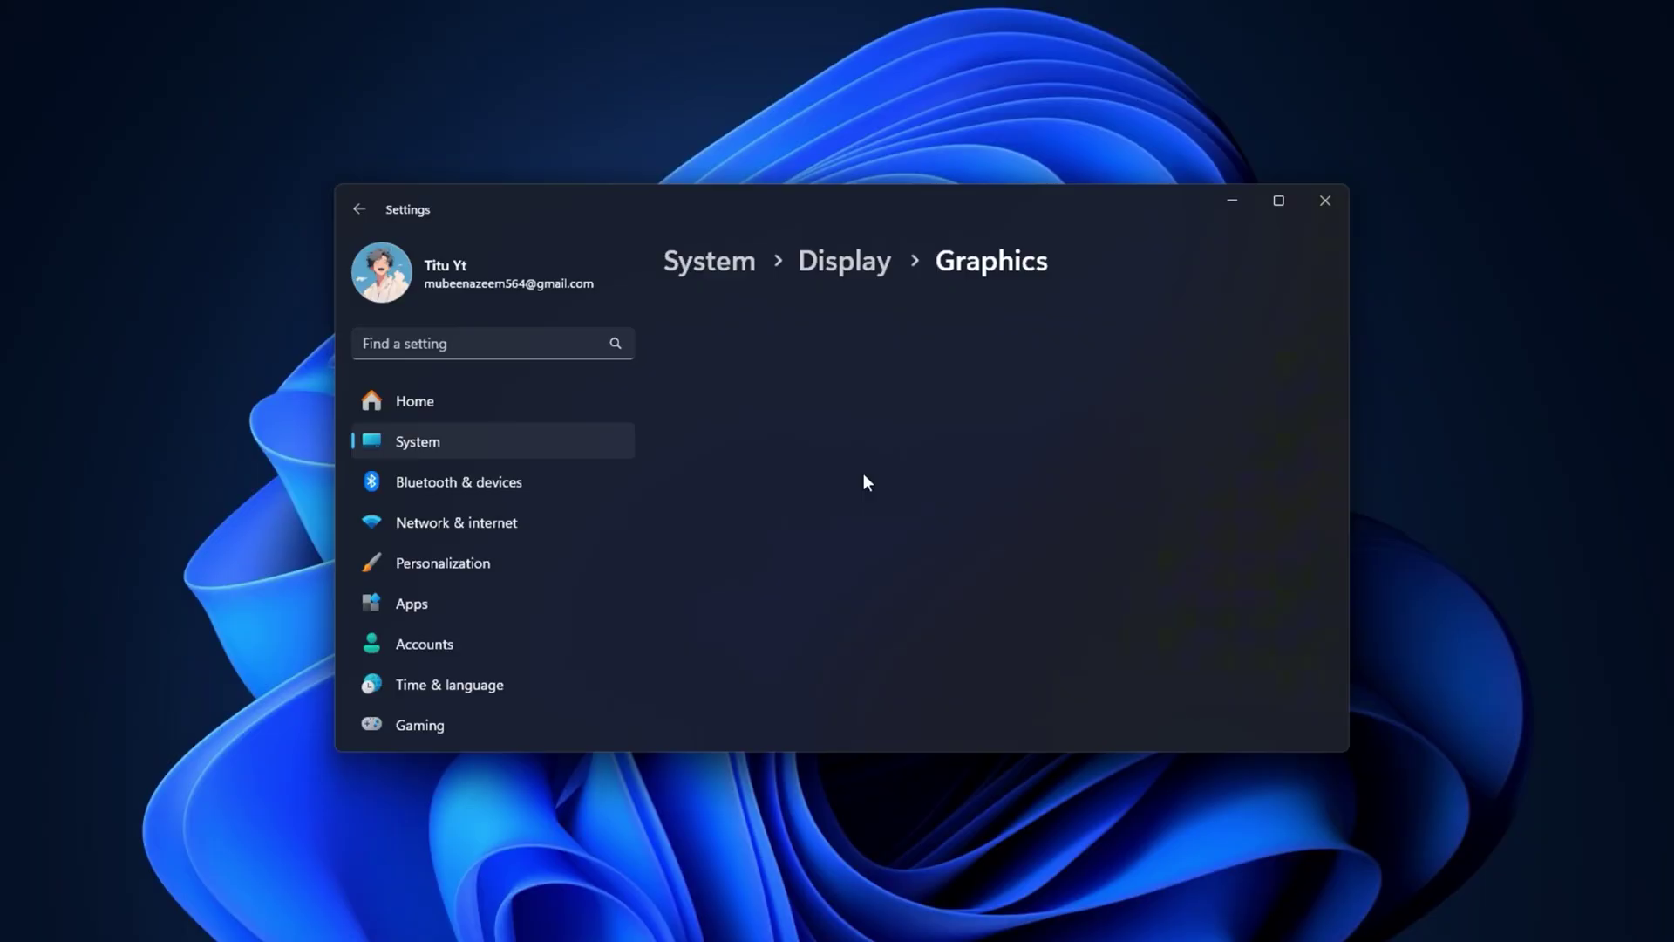
left_click(758, 361)
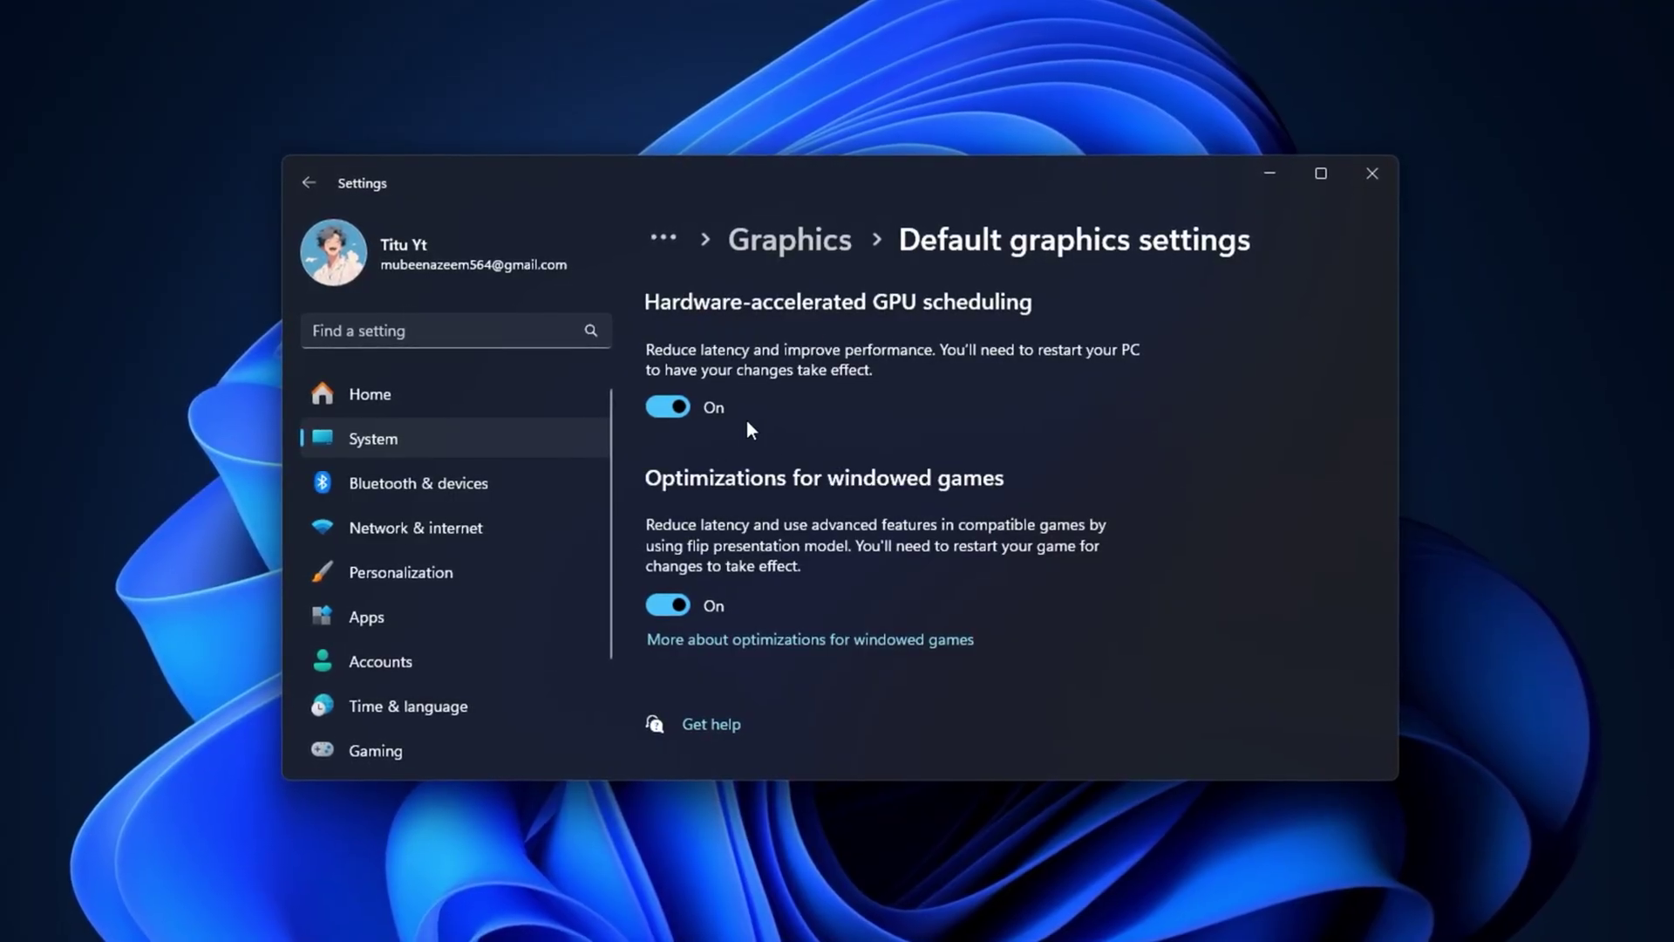
left_click(790, 235)
scroll(802, 471, "down", 2)
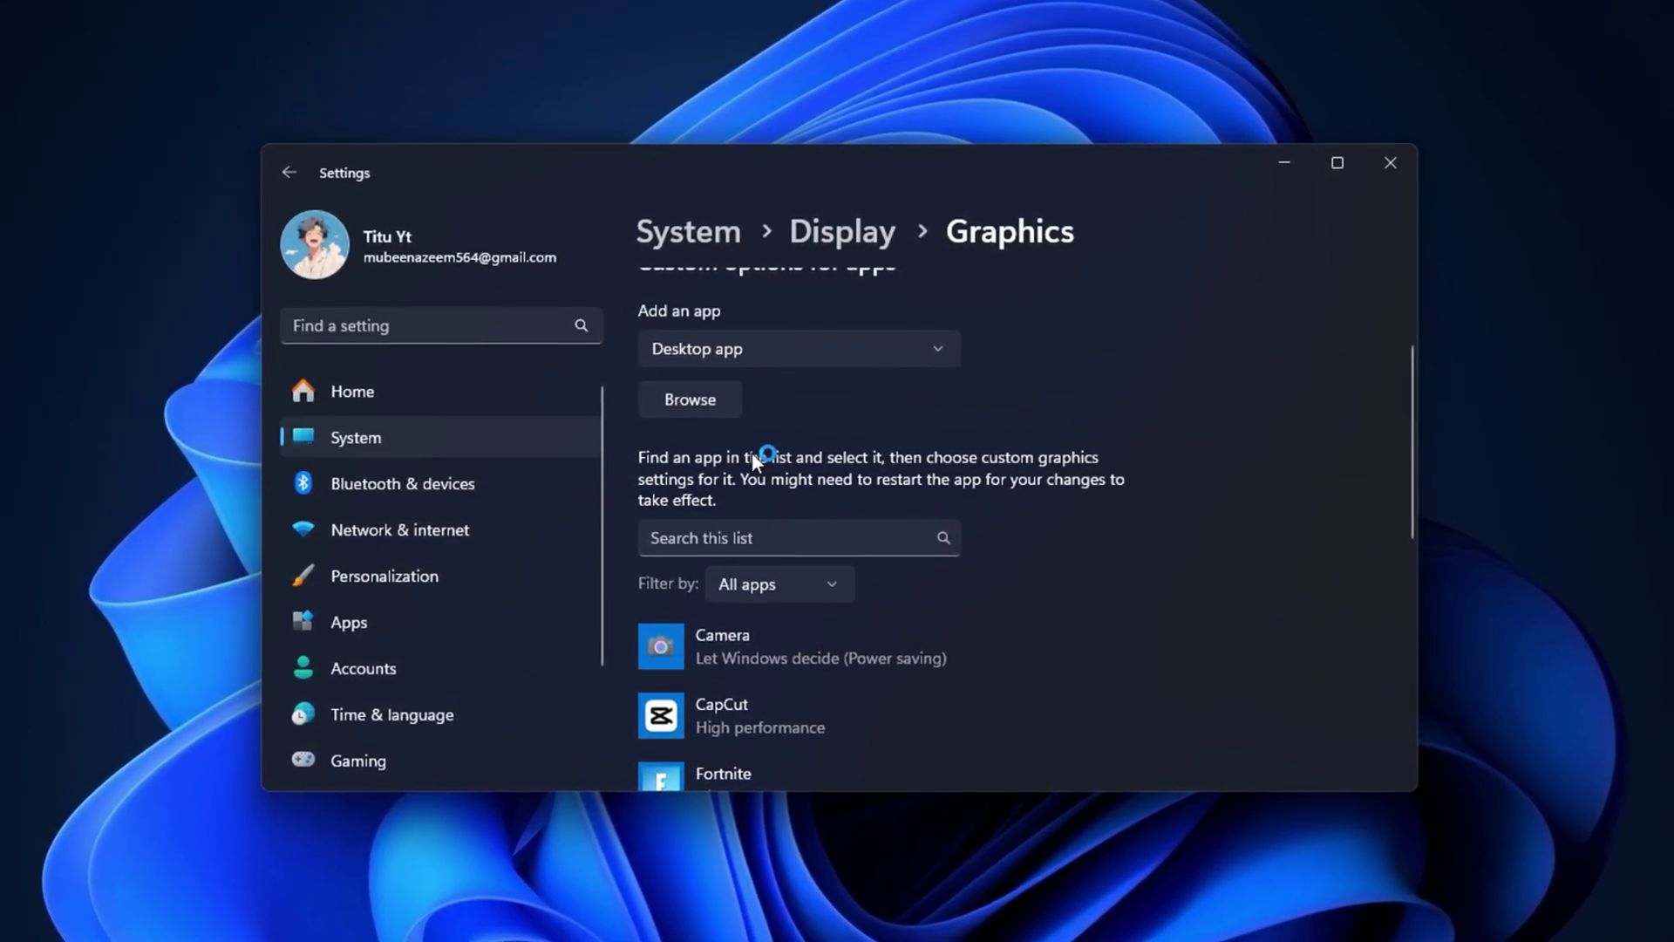
- Add FortniteClient-Win64-Shipping from D:\Fortnite\FortniteGame\Binaries\Win64 as a desktop app
left_click(768, 349)
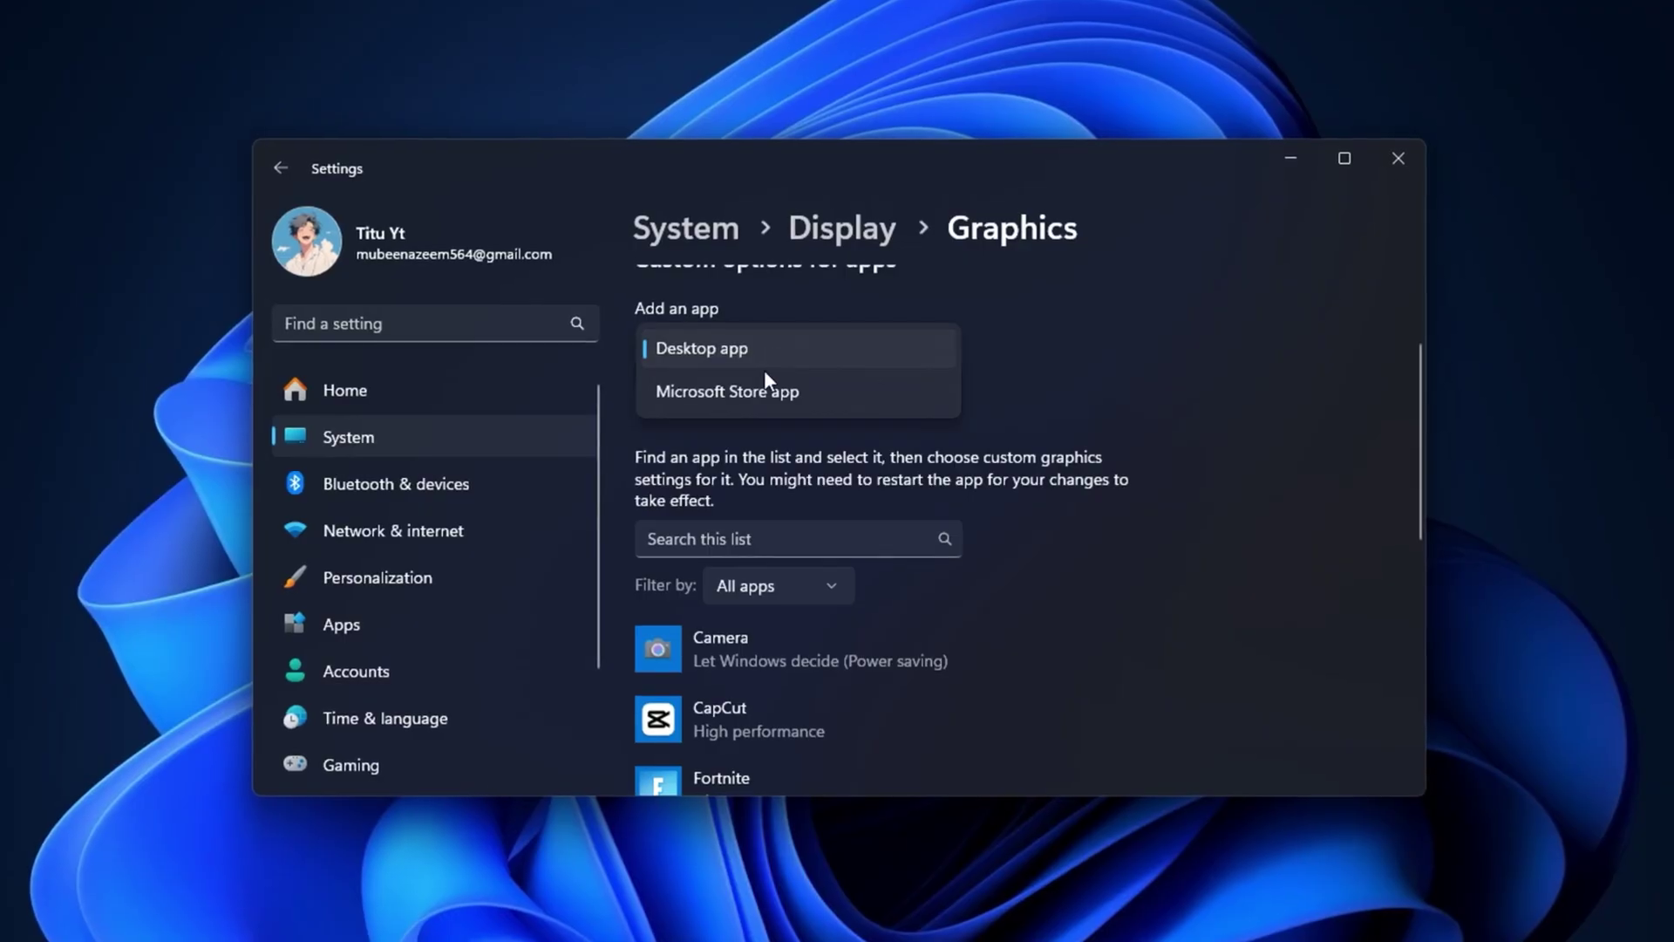
left_click(765, 361)
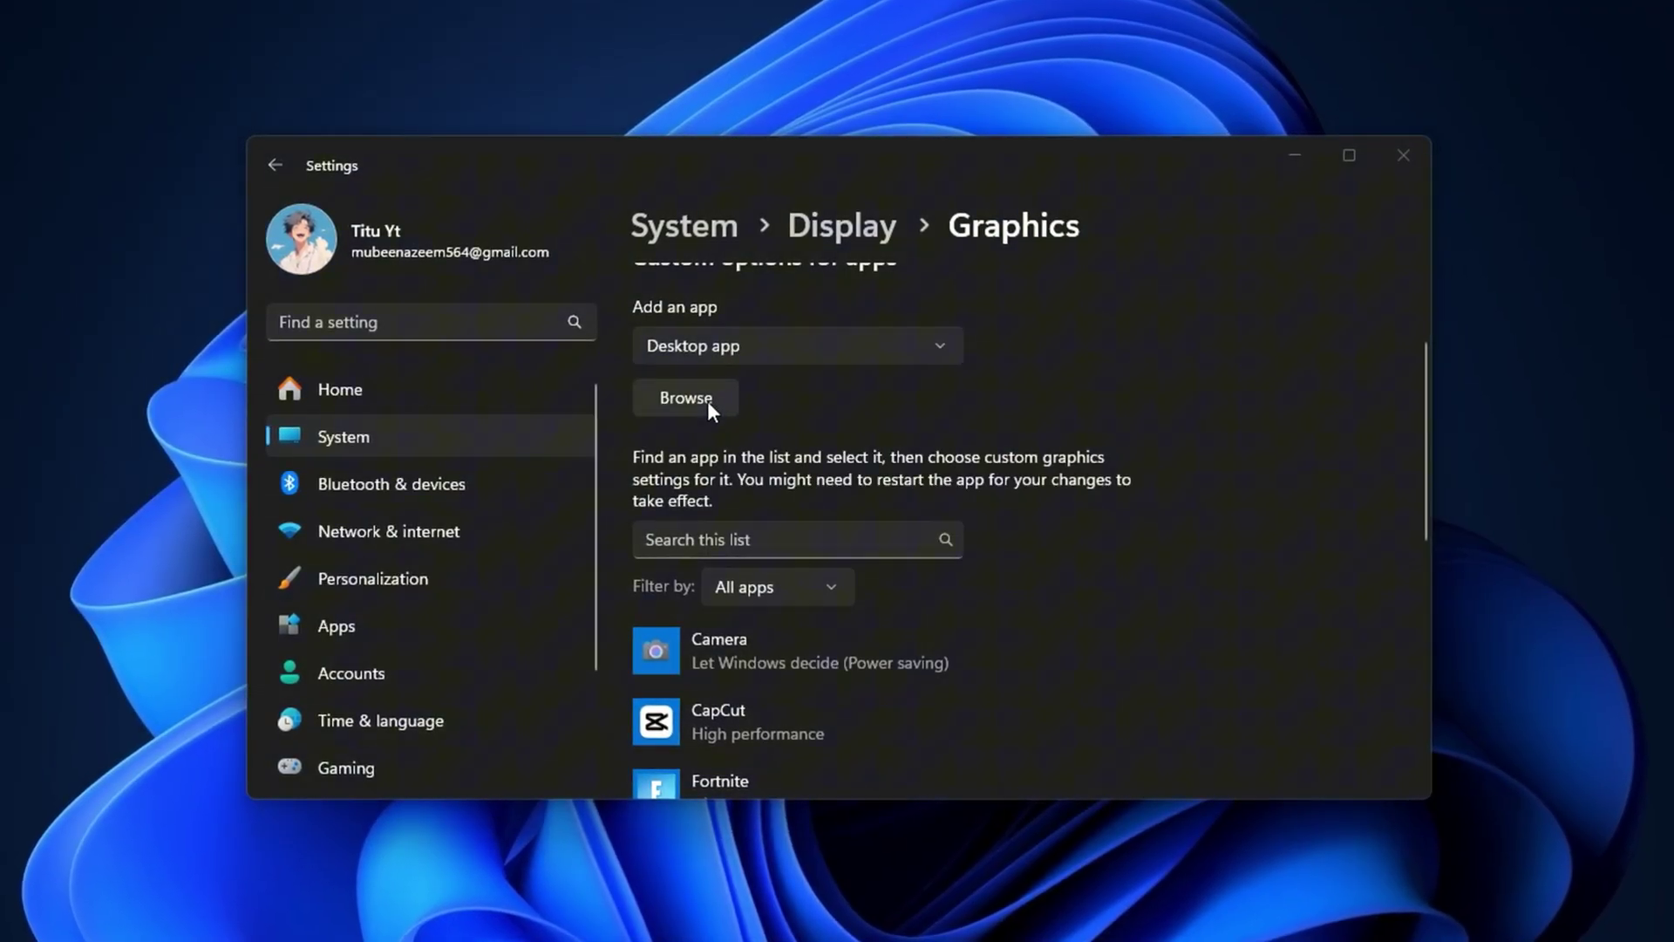
left_click(708, 401)
double_click(840, 359)
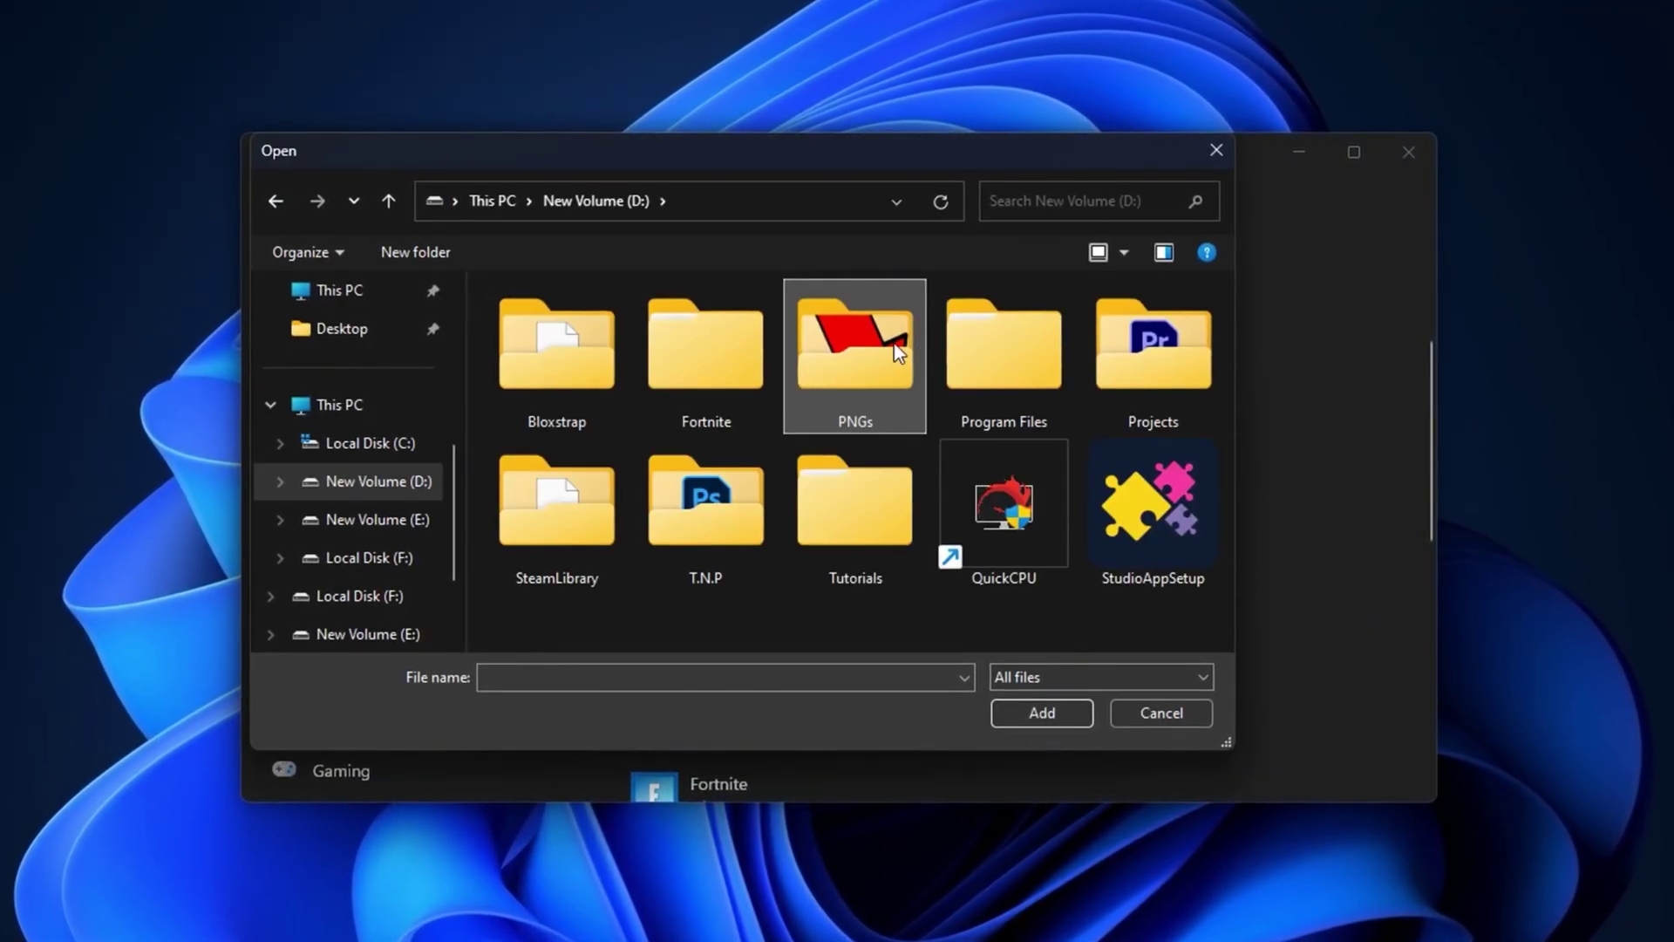
double_click(690, 352)
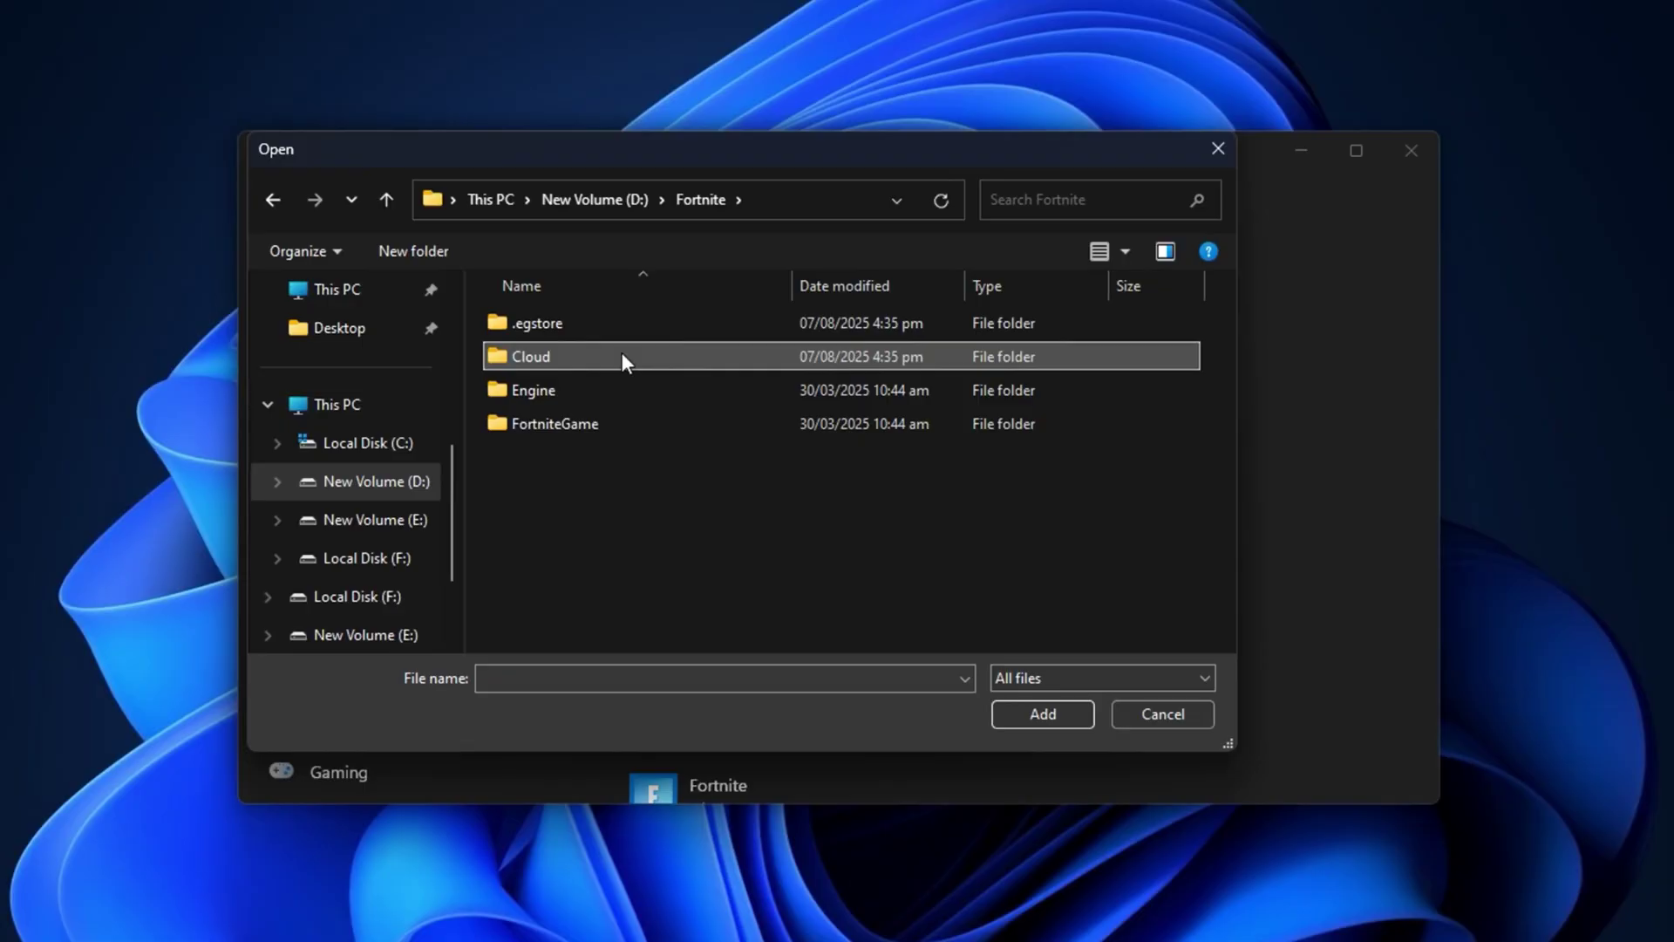
double_click(555, 420)
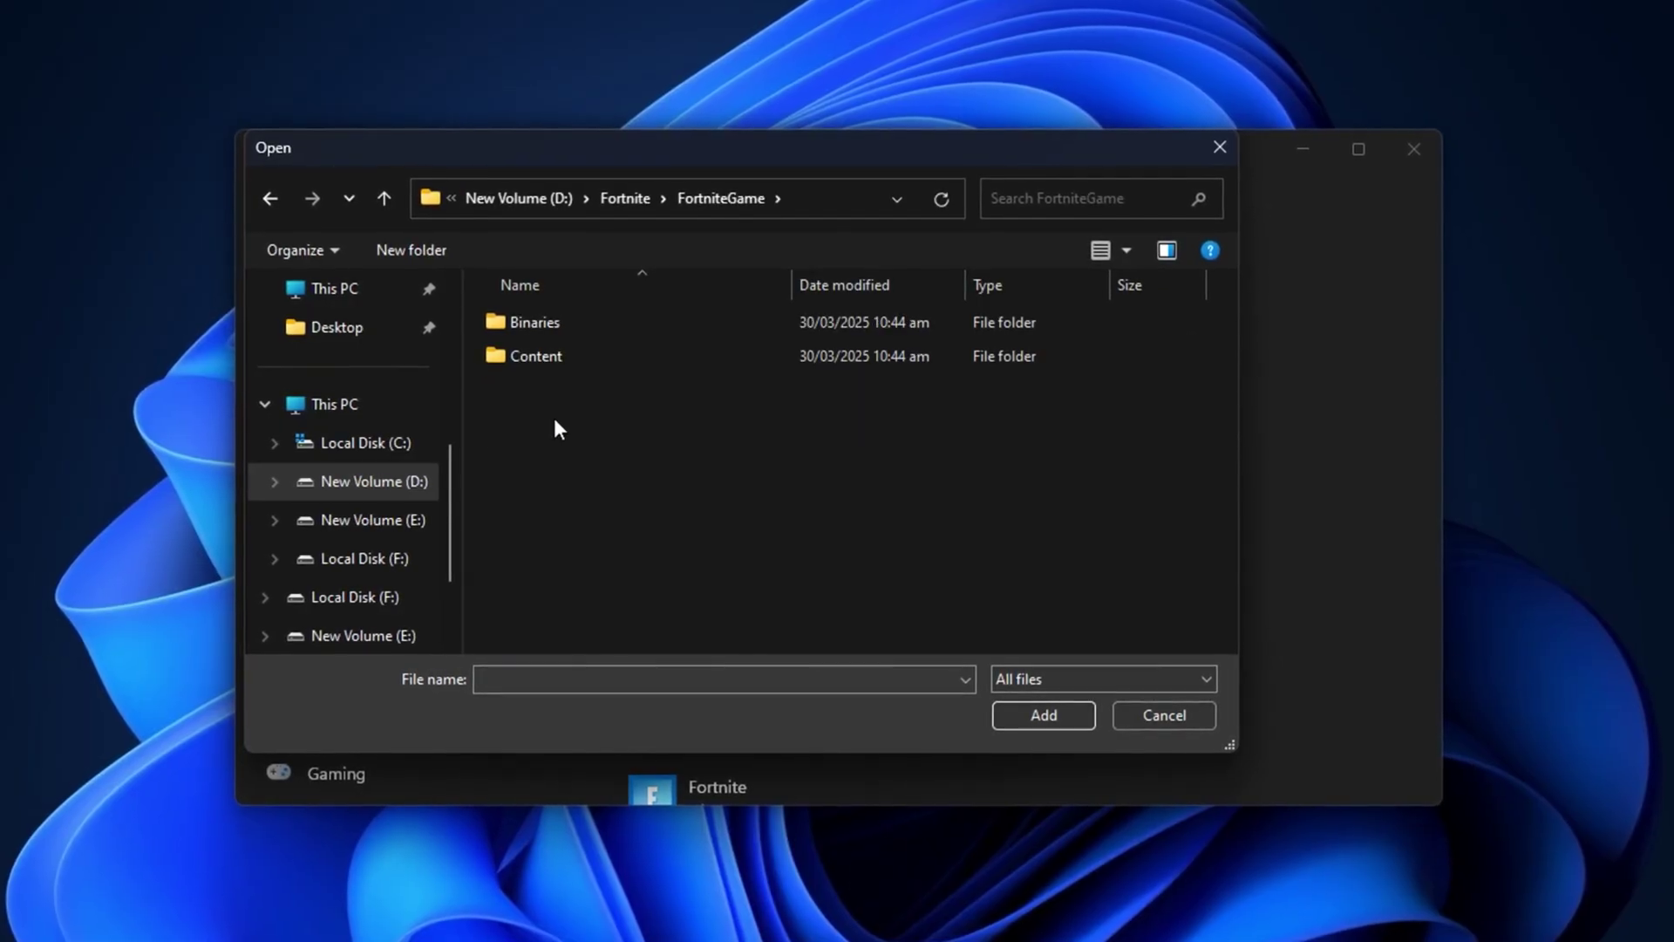
double_click(615, 328)
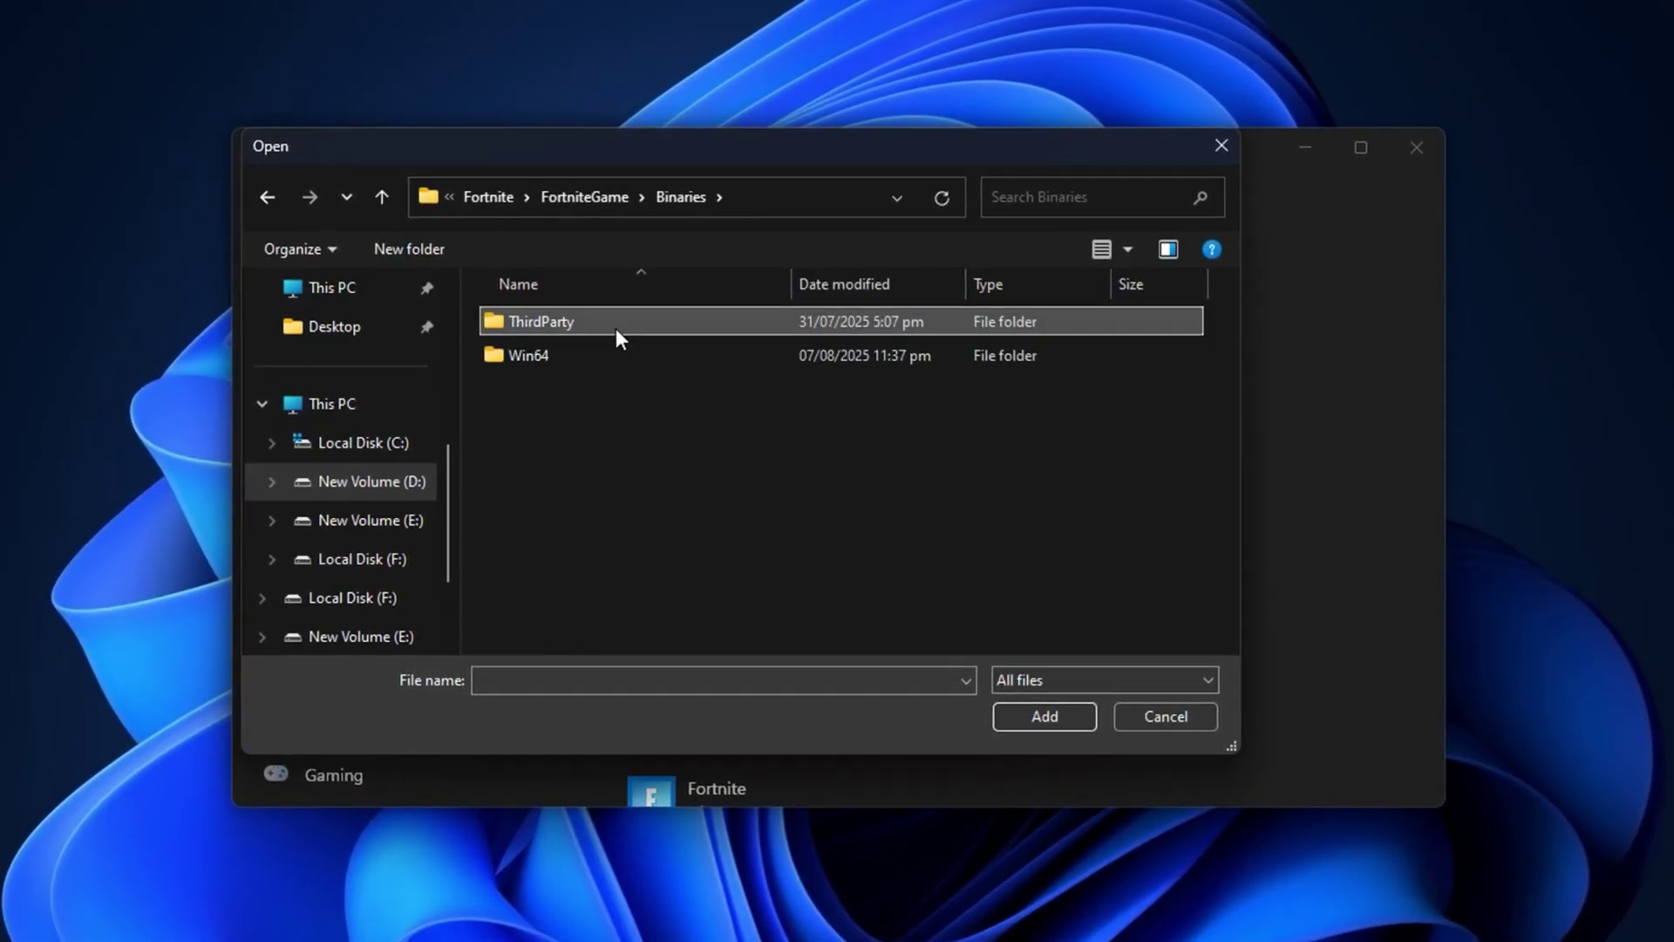
double_click(578, 352)
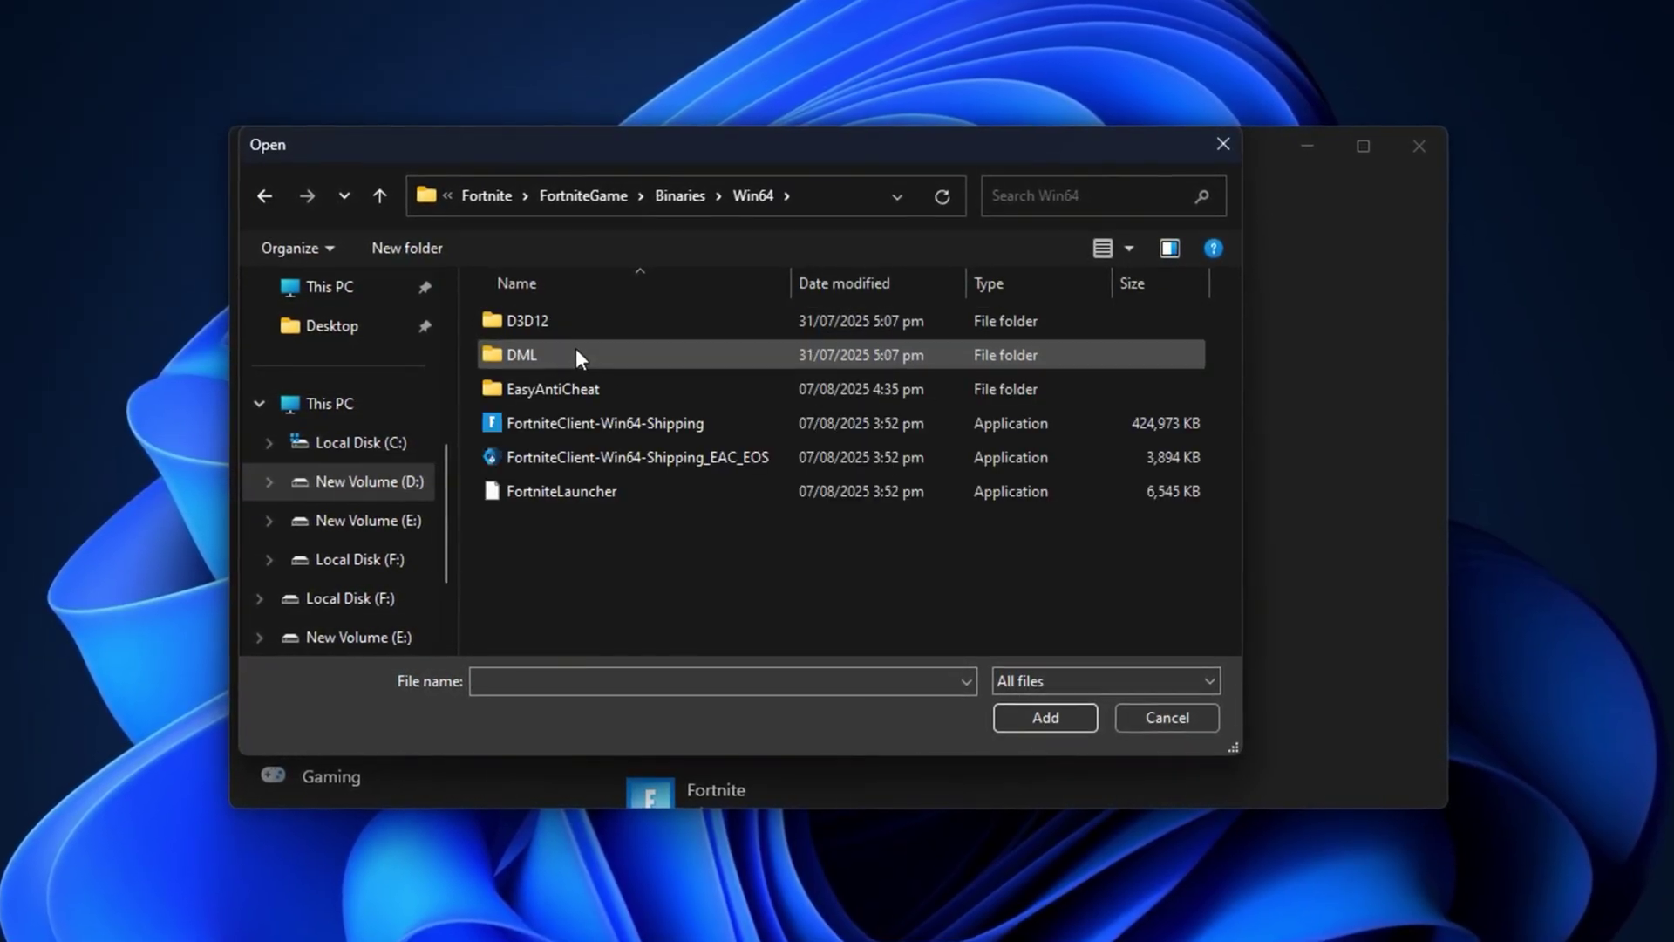
left_click(608, 427)
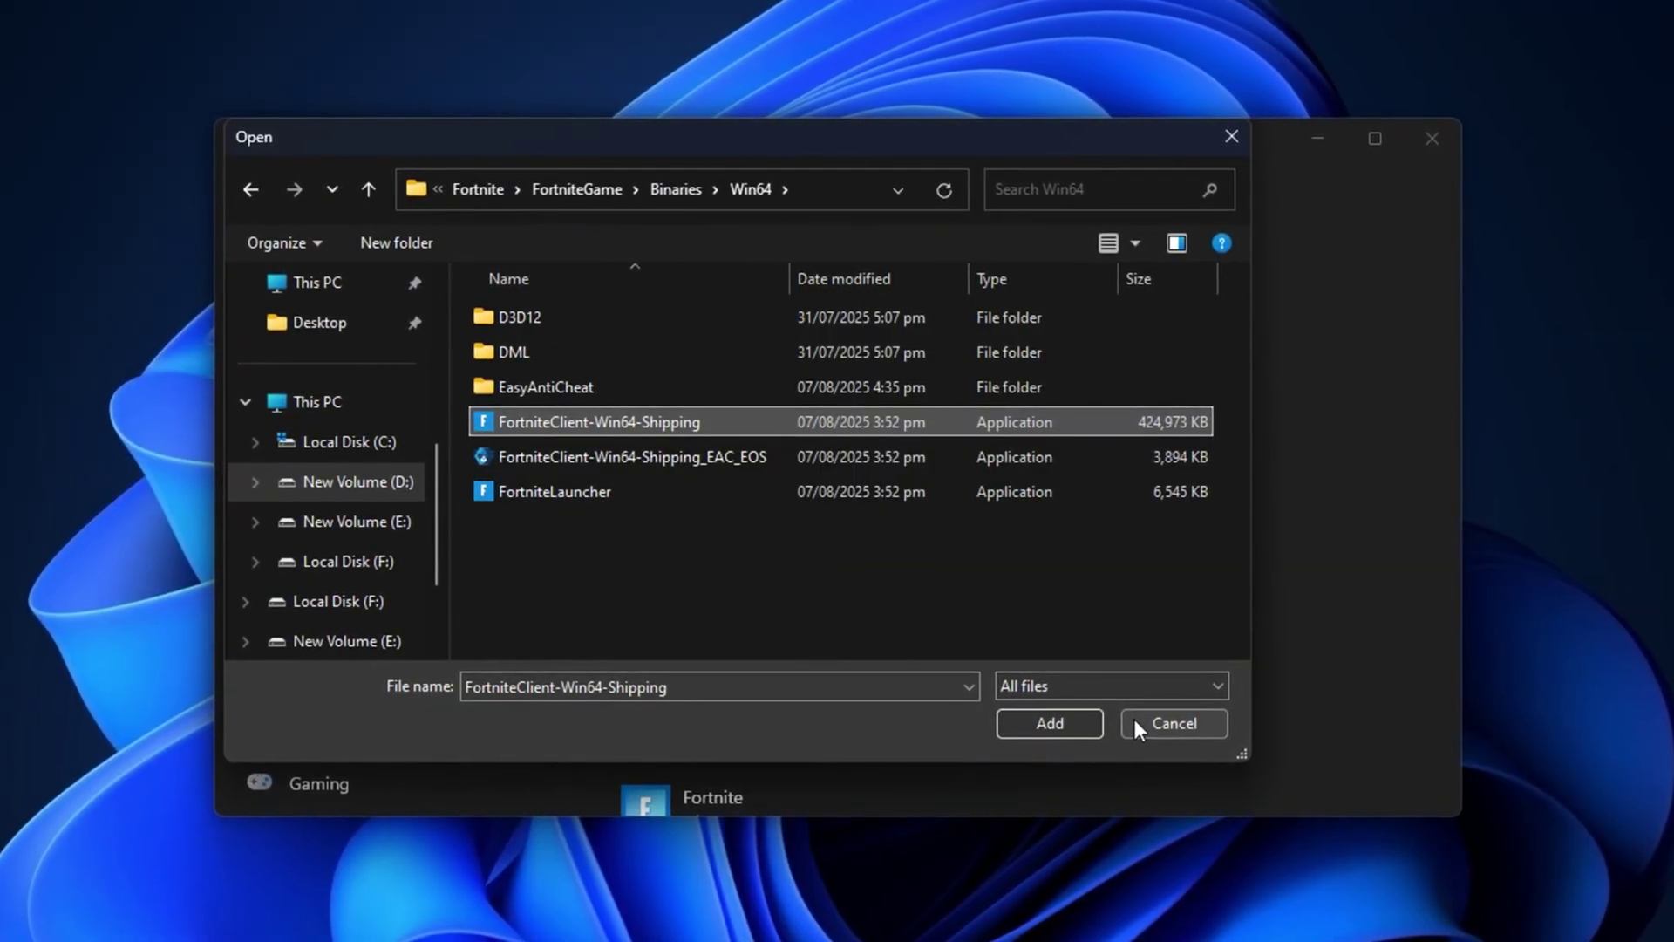
left_click(1136, 725)
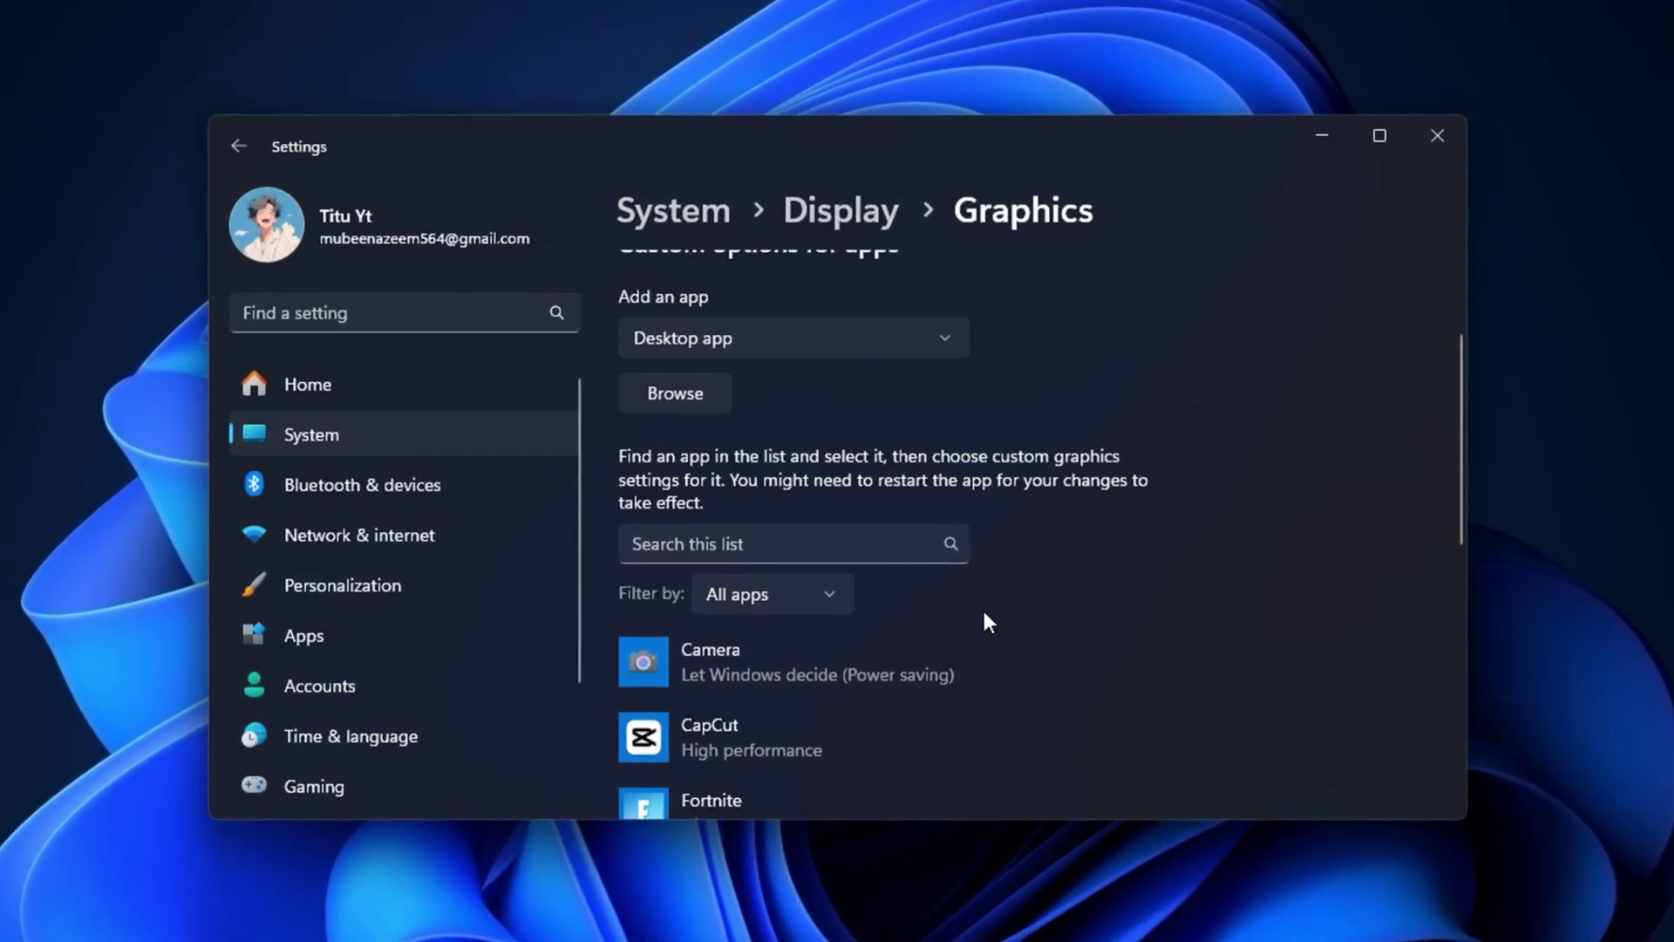
- Set Fortnite's graphics preference to High performance and save it
scroll(983, 621, "down", 3)
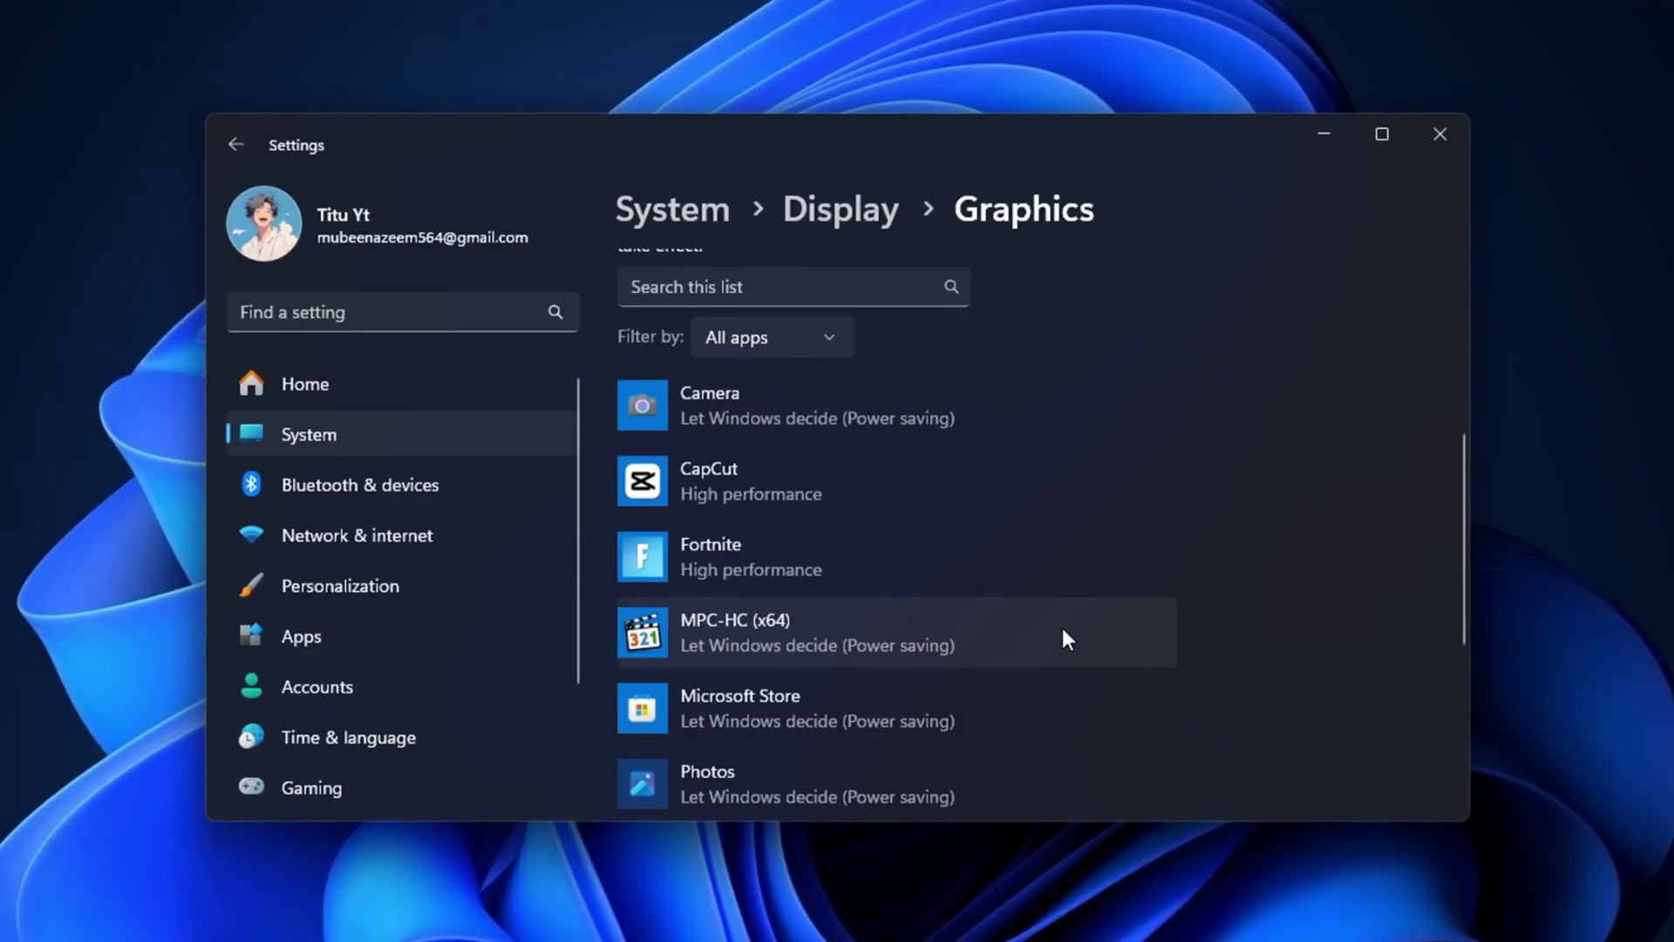
left_click(821, 569)
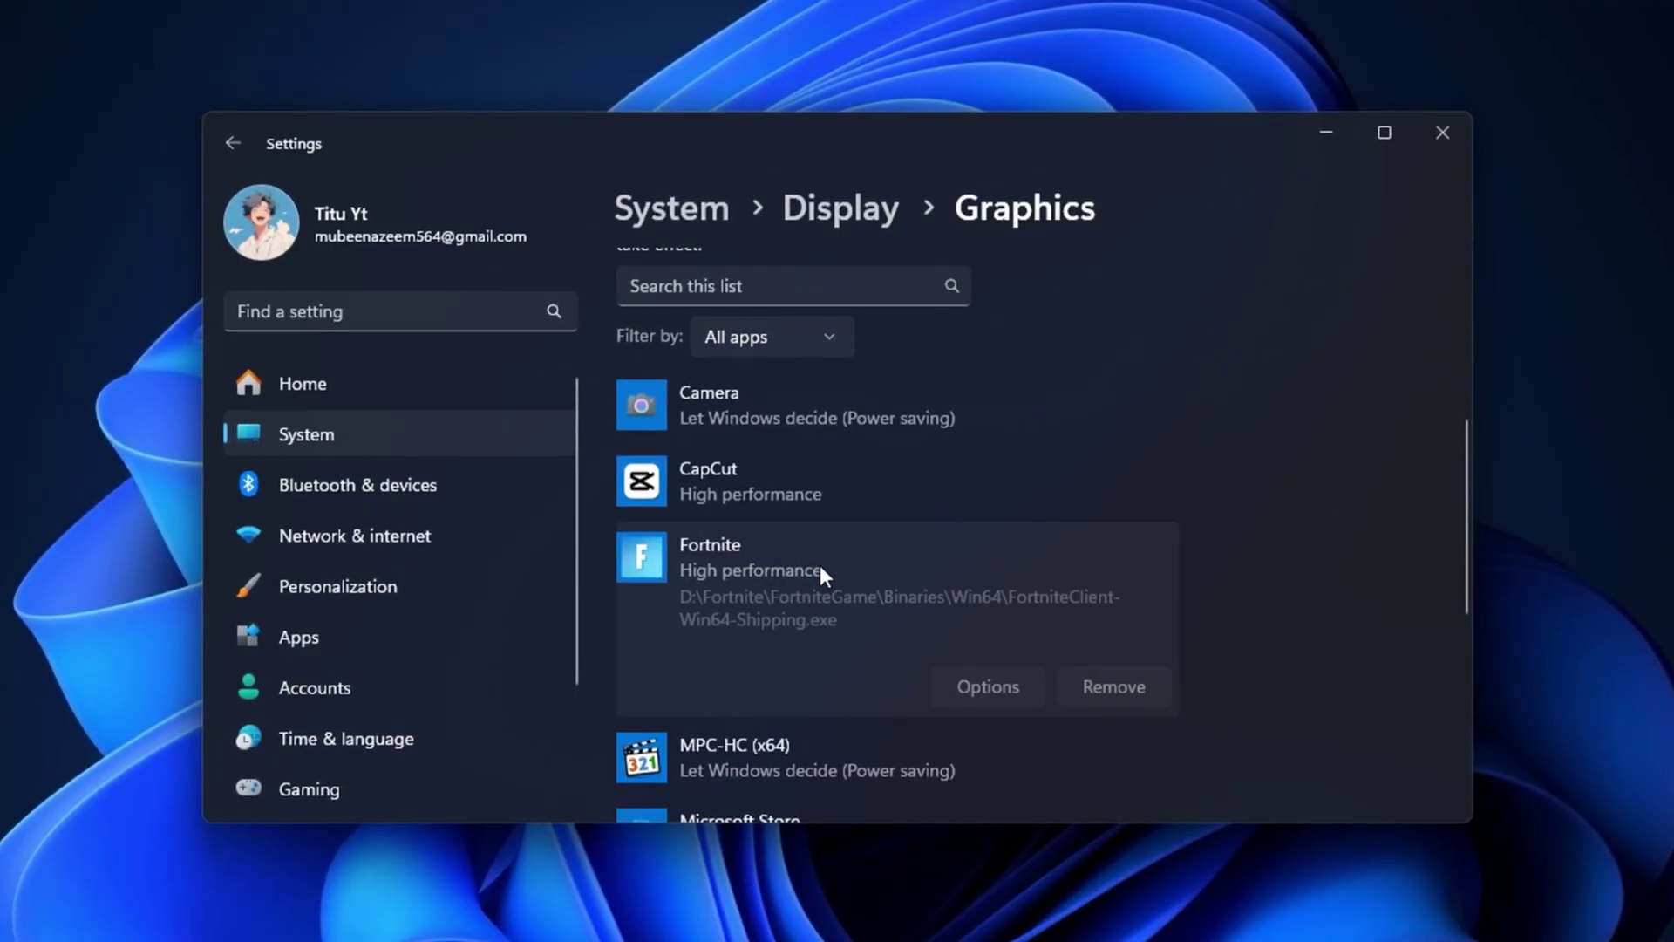
left_click(991, 688)
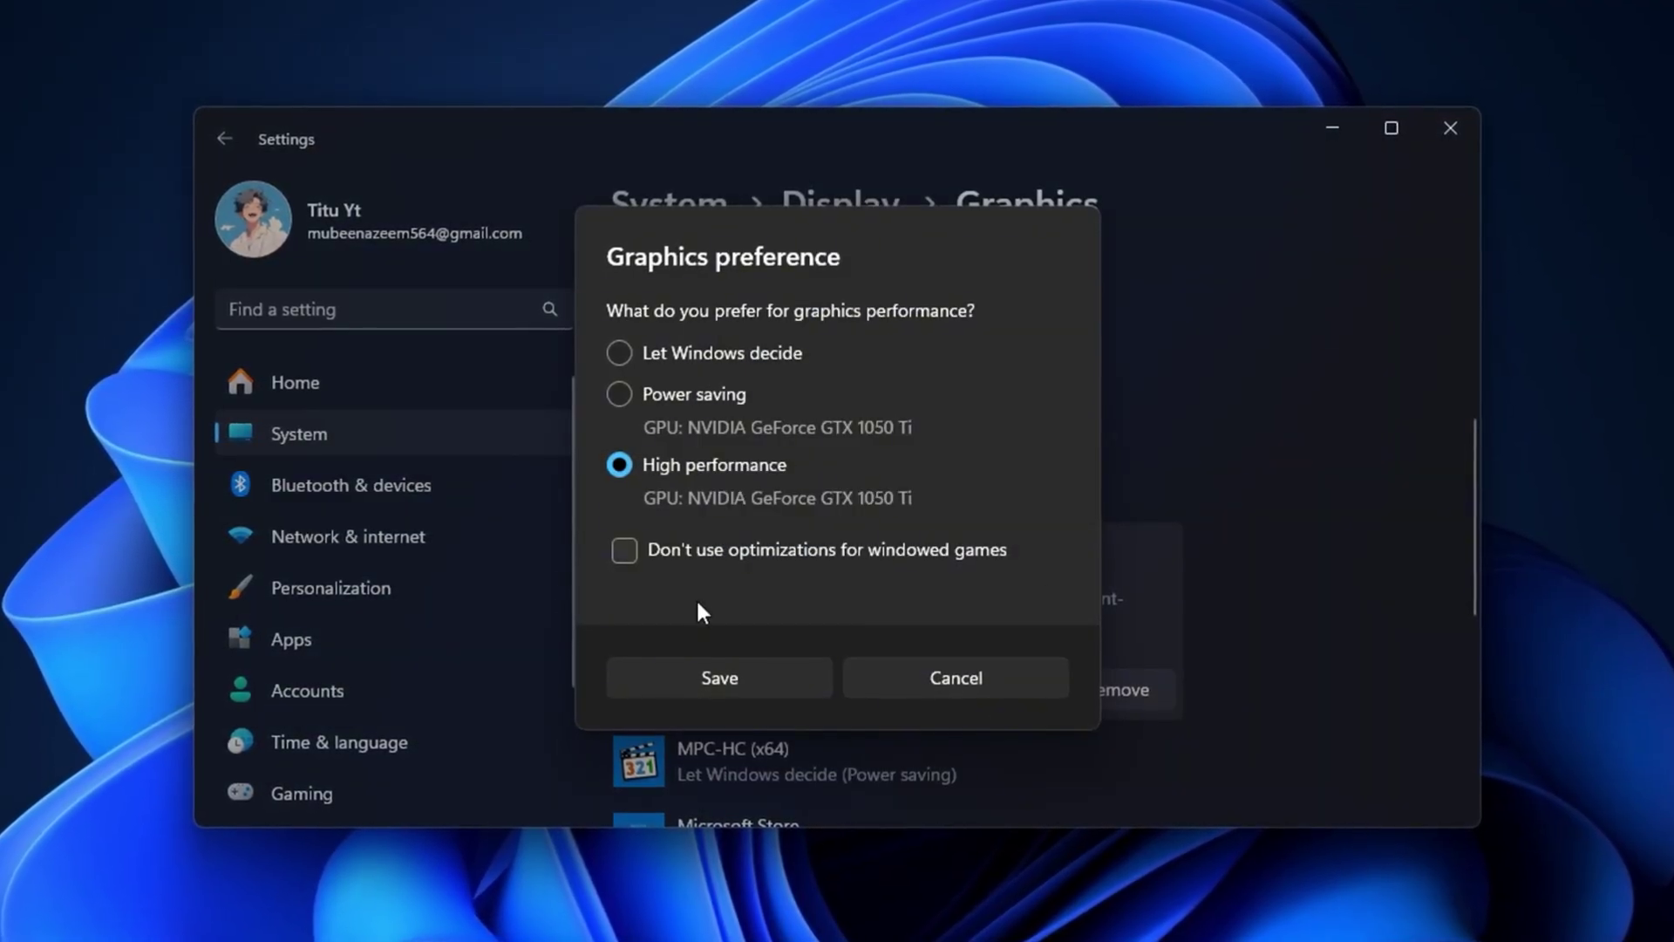
left_click(732, 678)
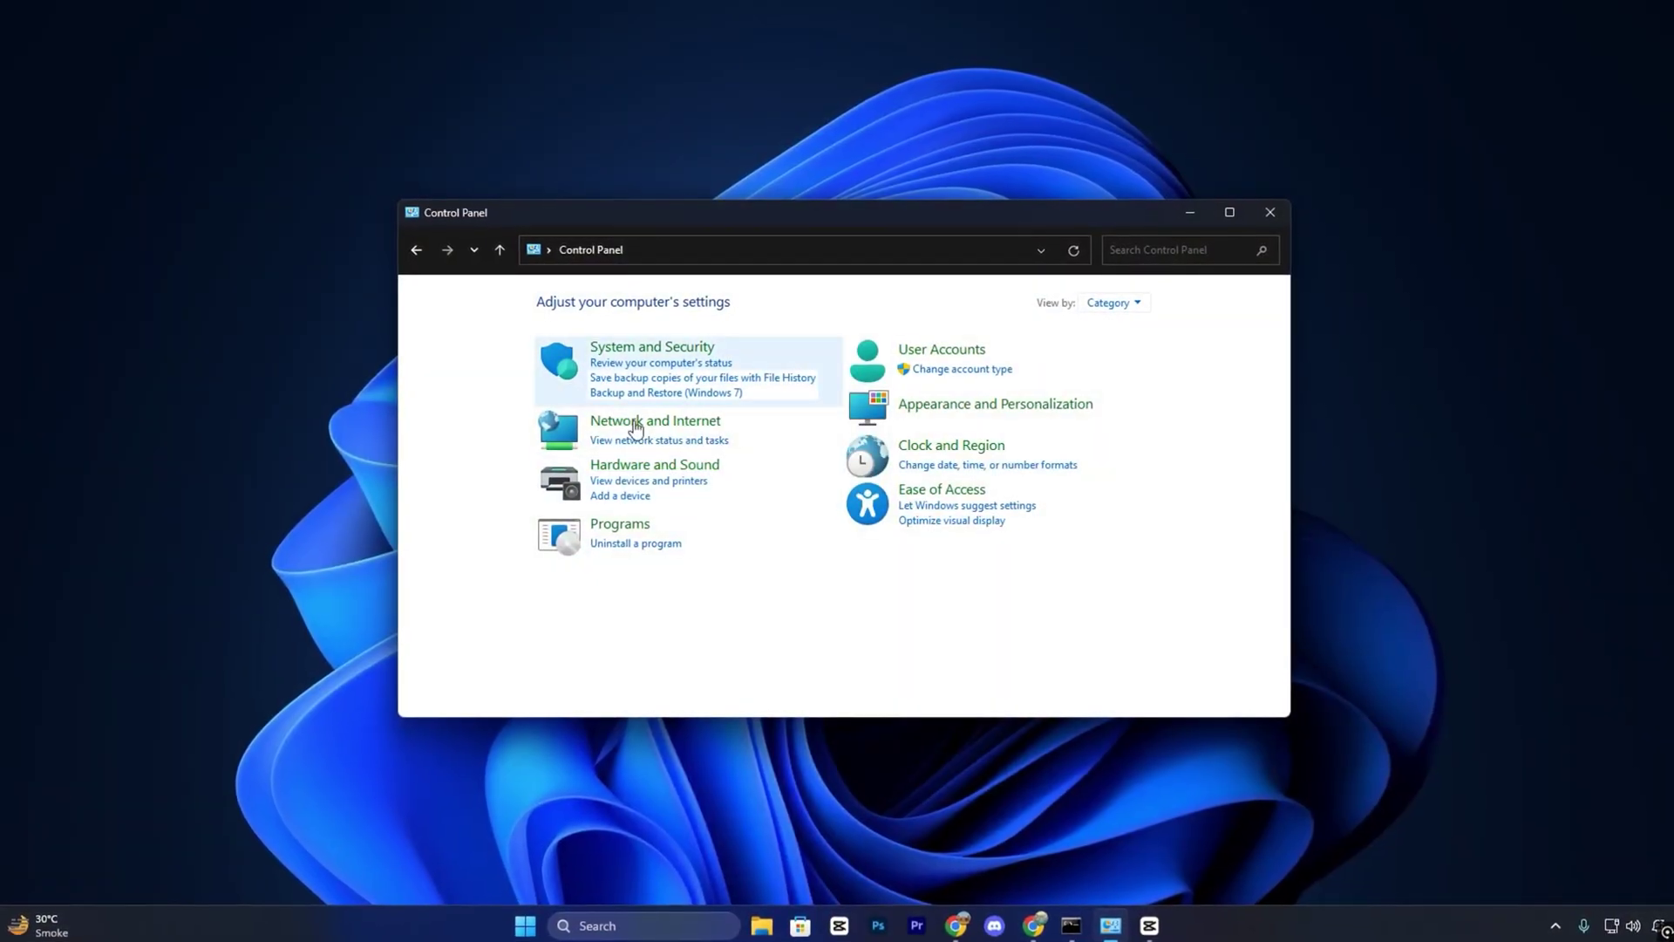
- Untick Turn on fast startup in Power Options' power button and shutdown settings
left_click(640, 348)
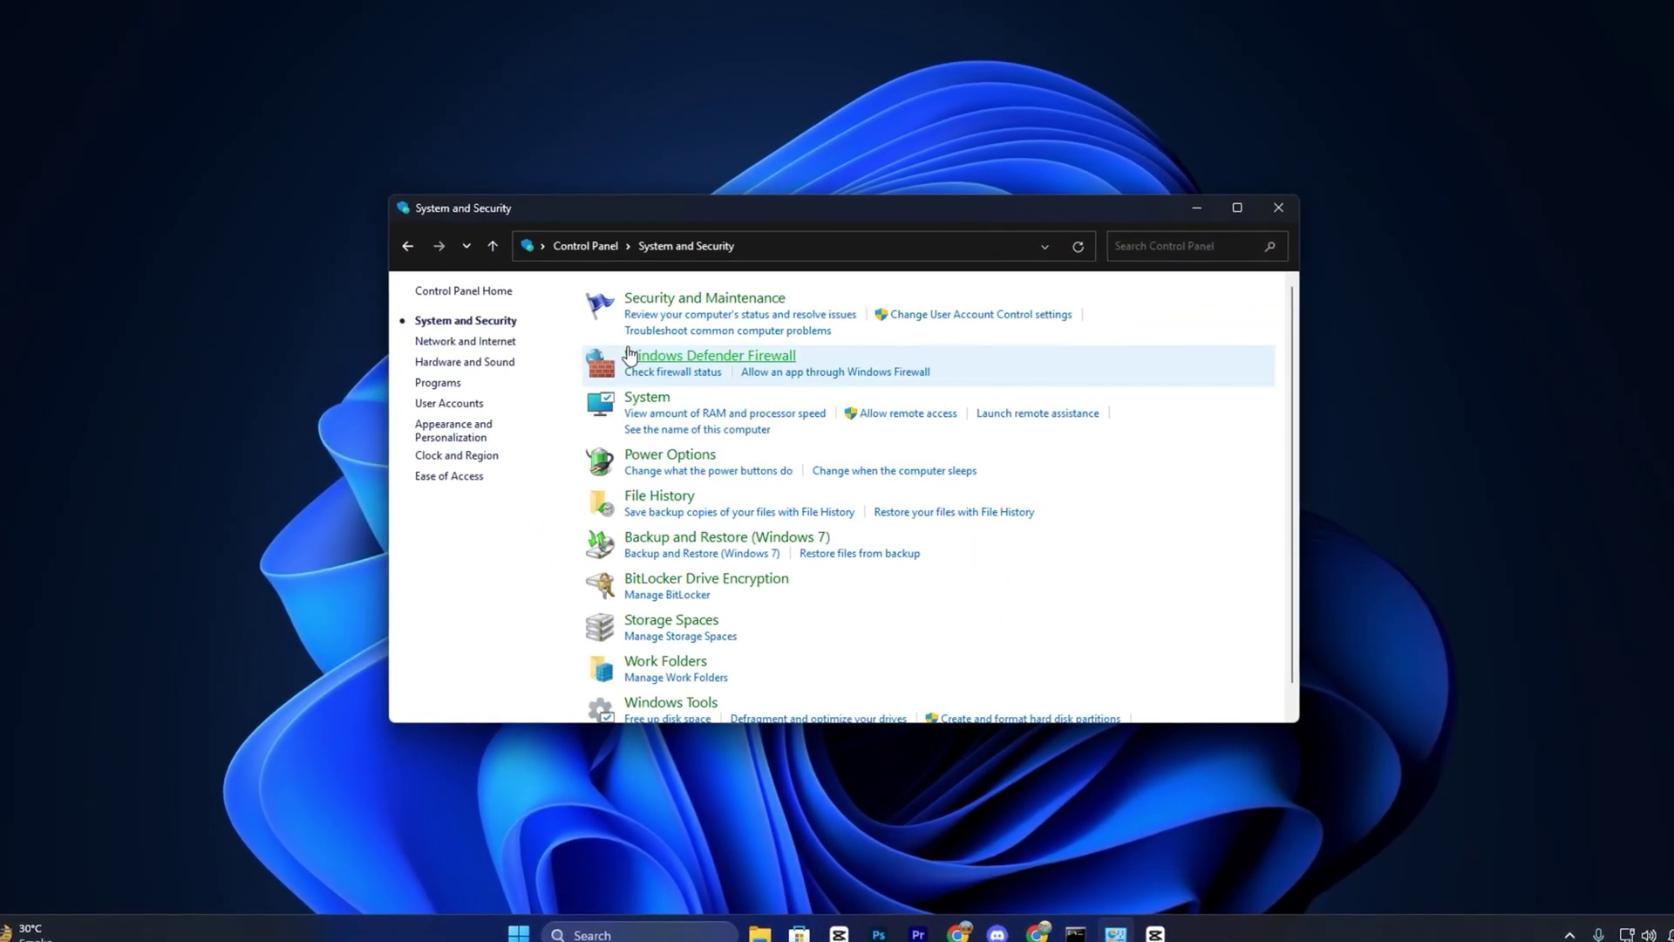
left_click(668, 454)
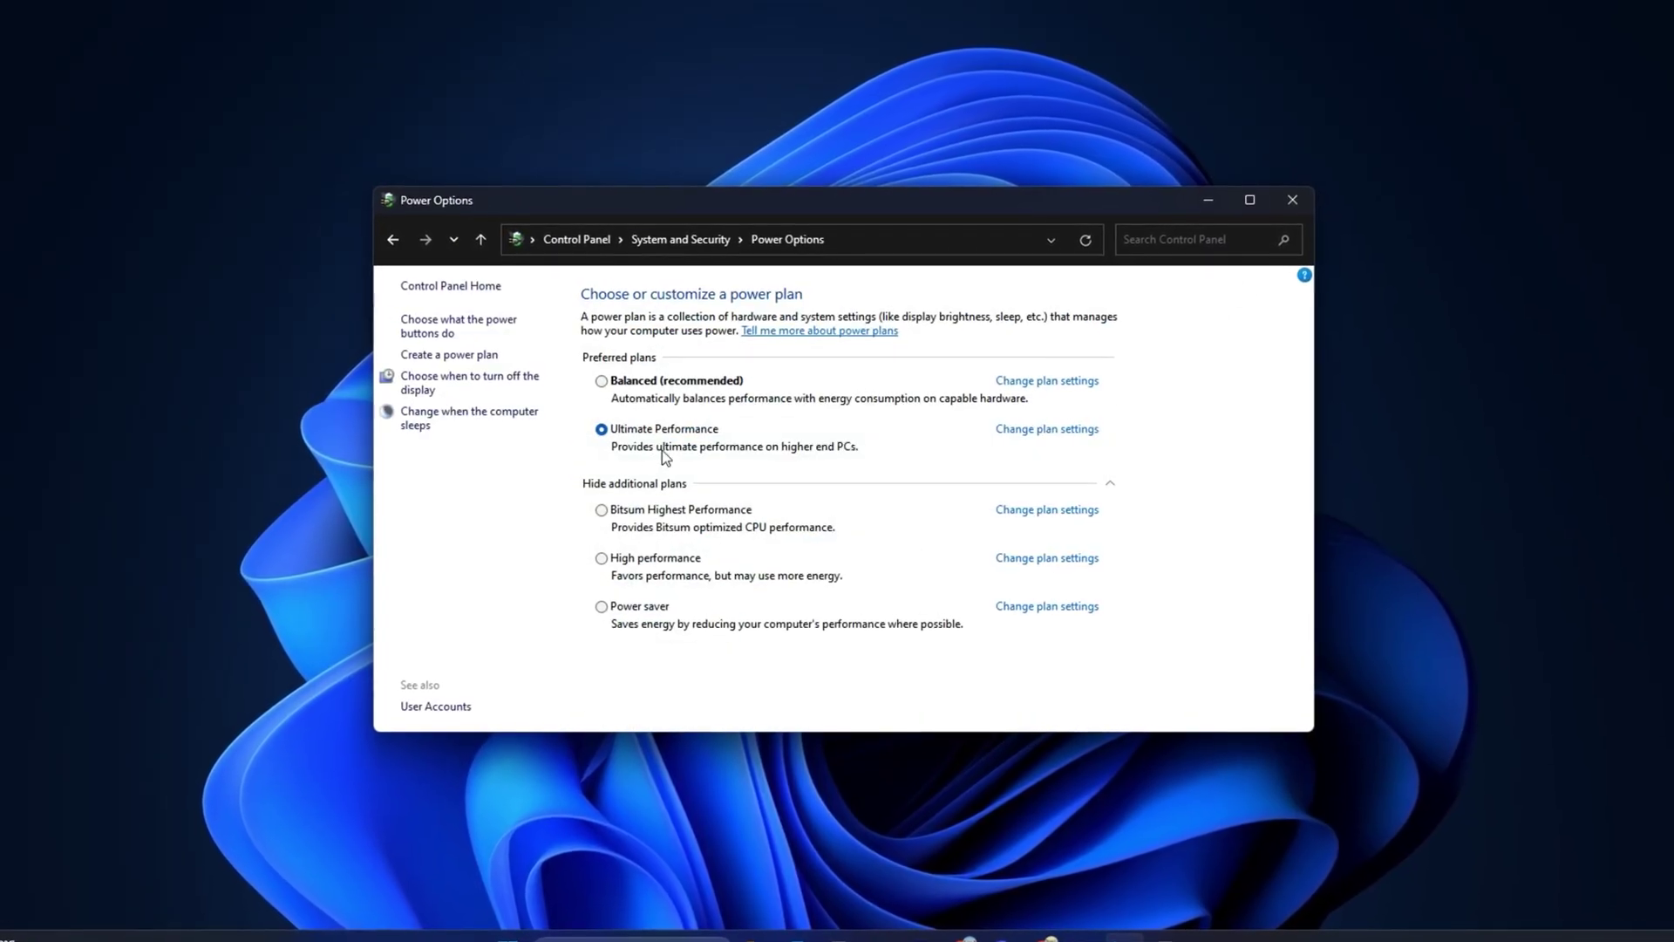
left_click(425, 327)
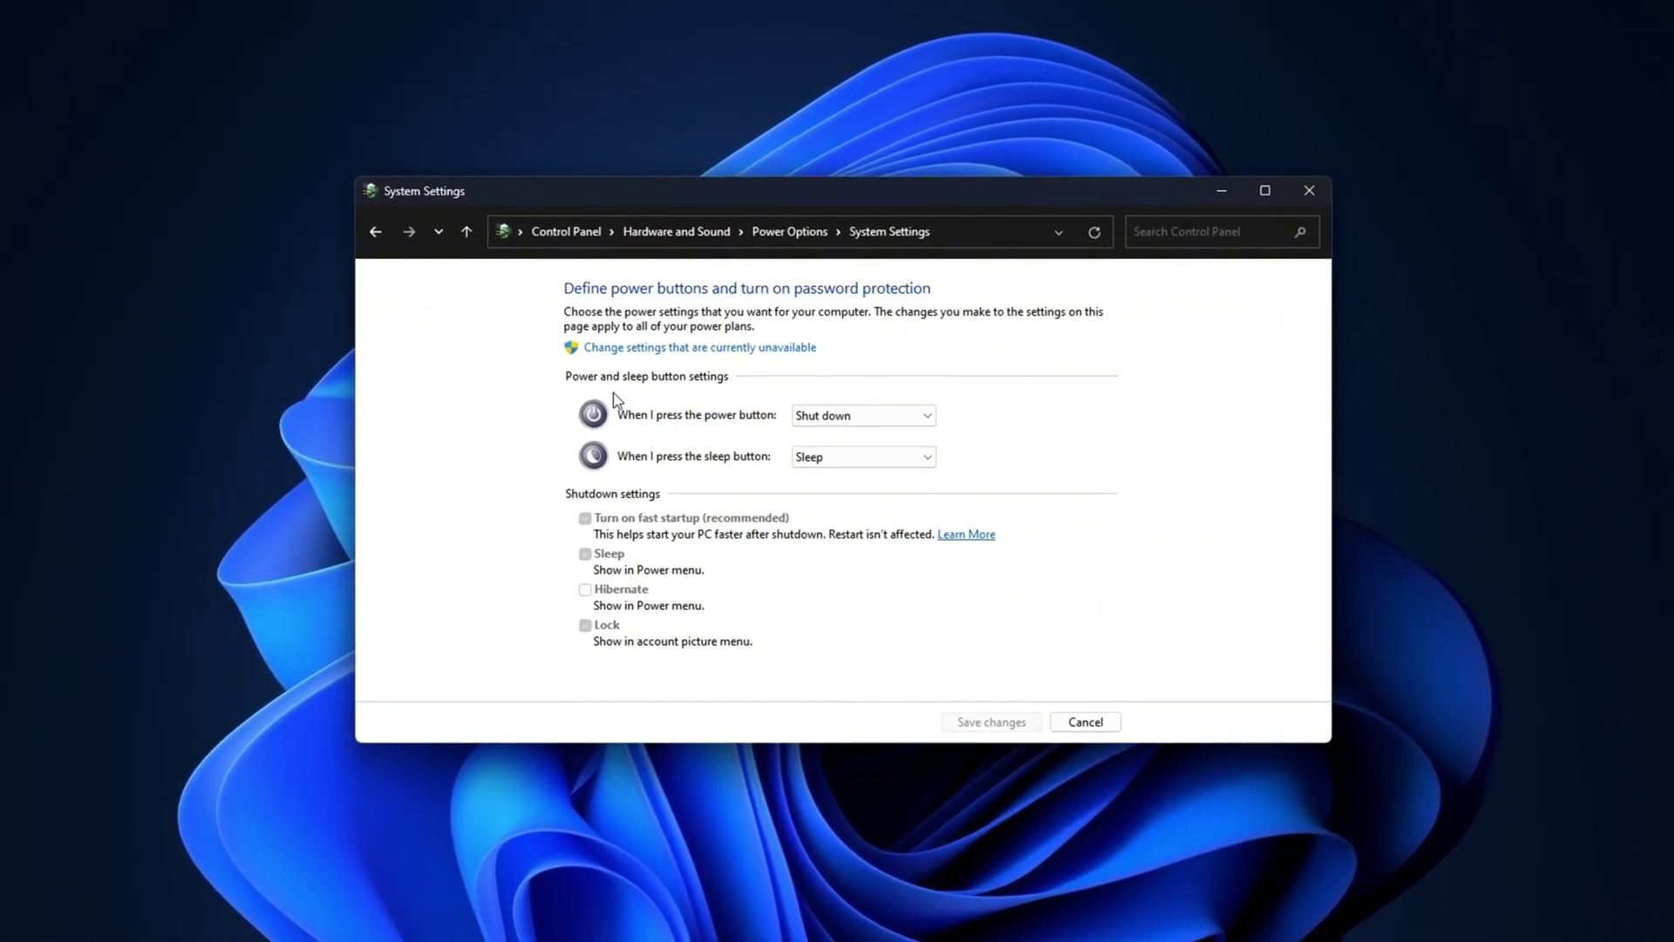
left_click(639, 348)
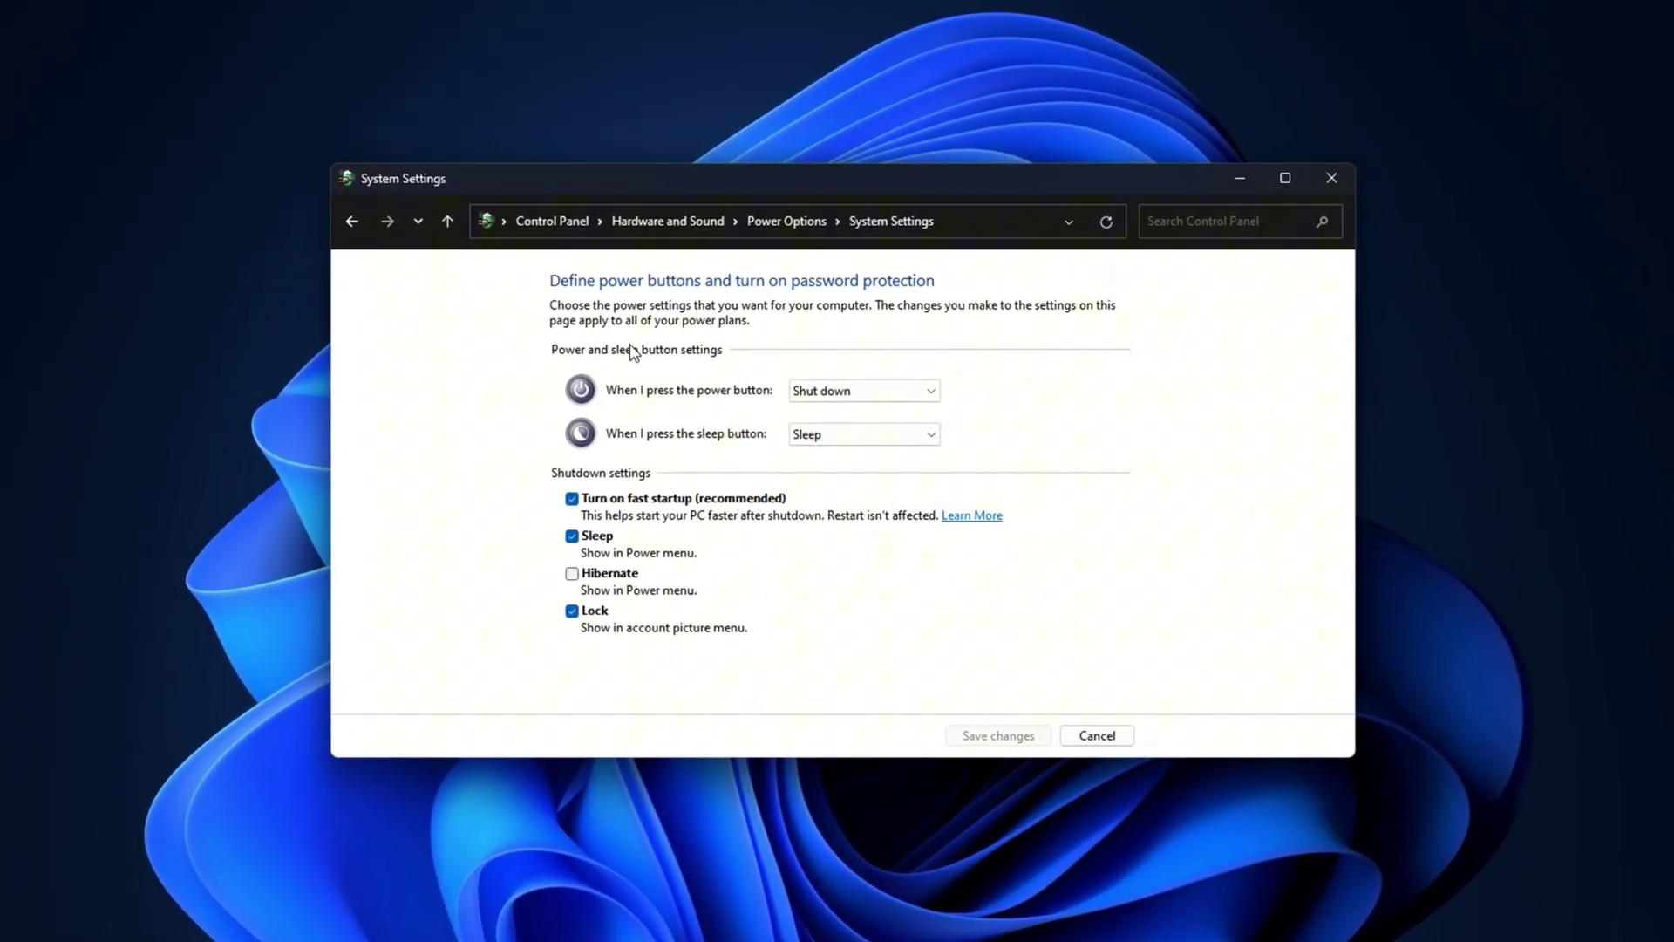
left_click(554, 503)
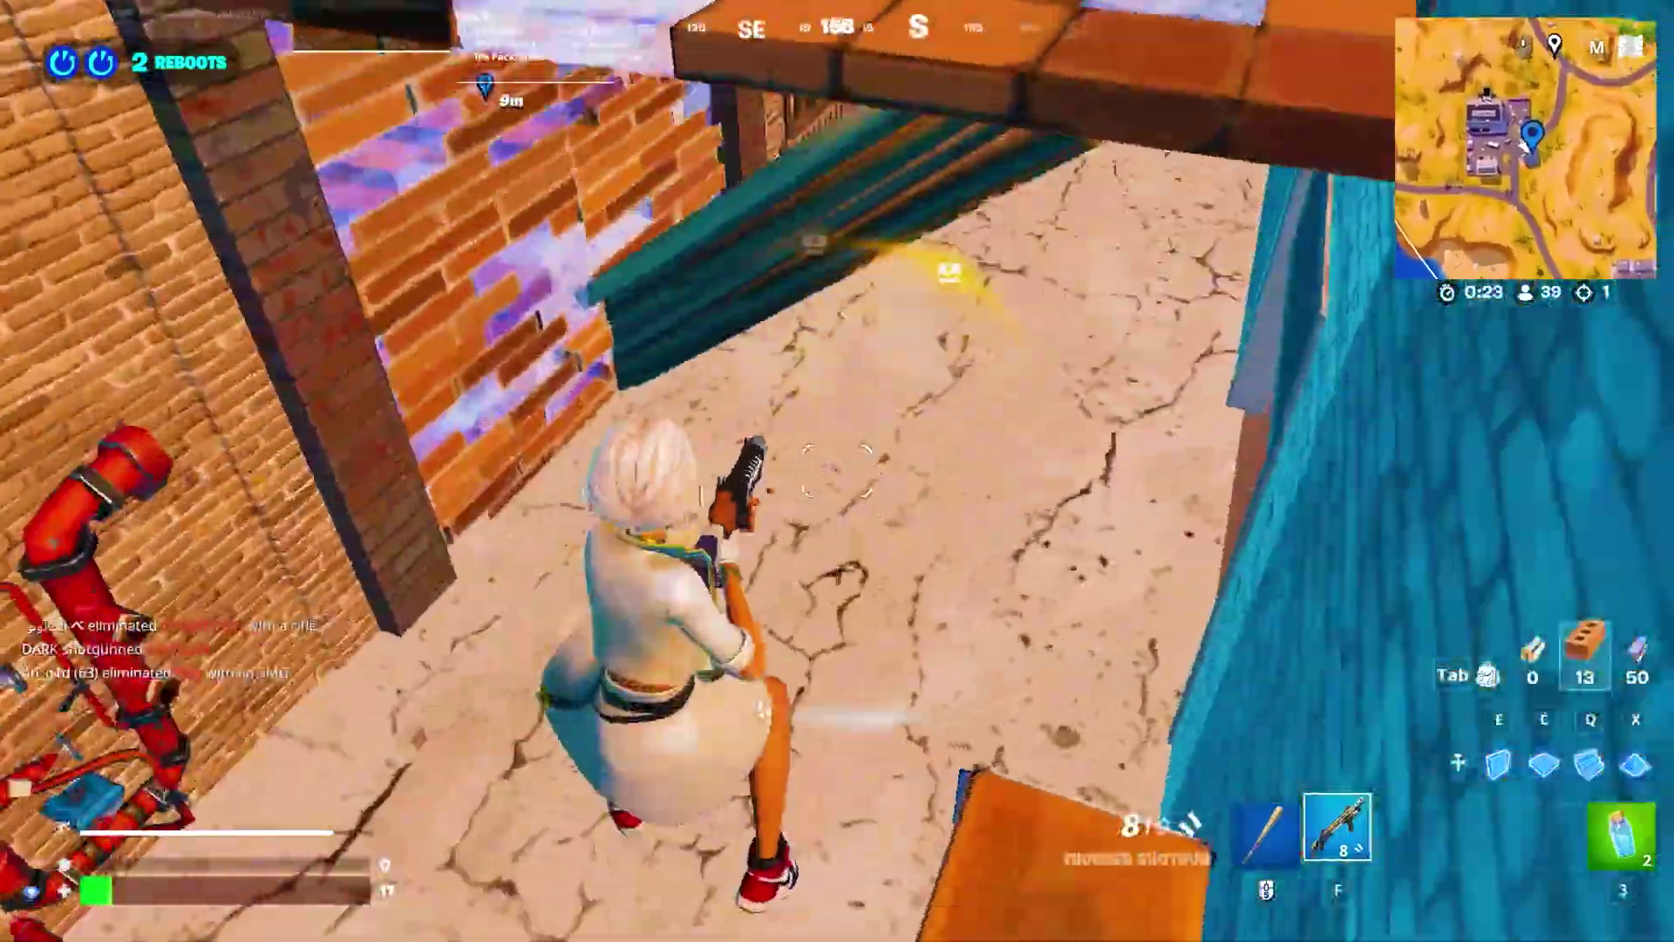
- Edit the wall beside the pipes during the Fortnite match
key("v")
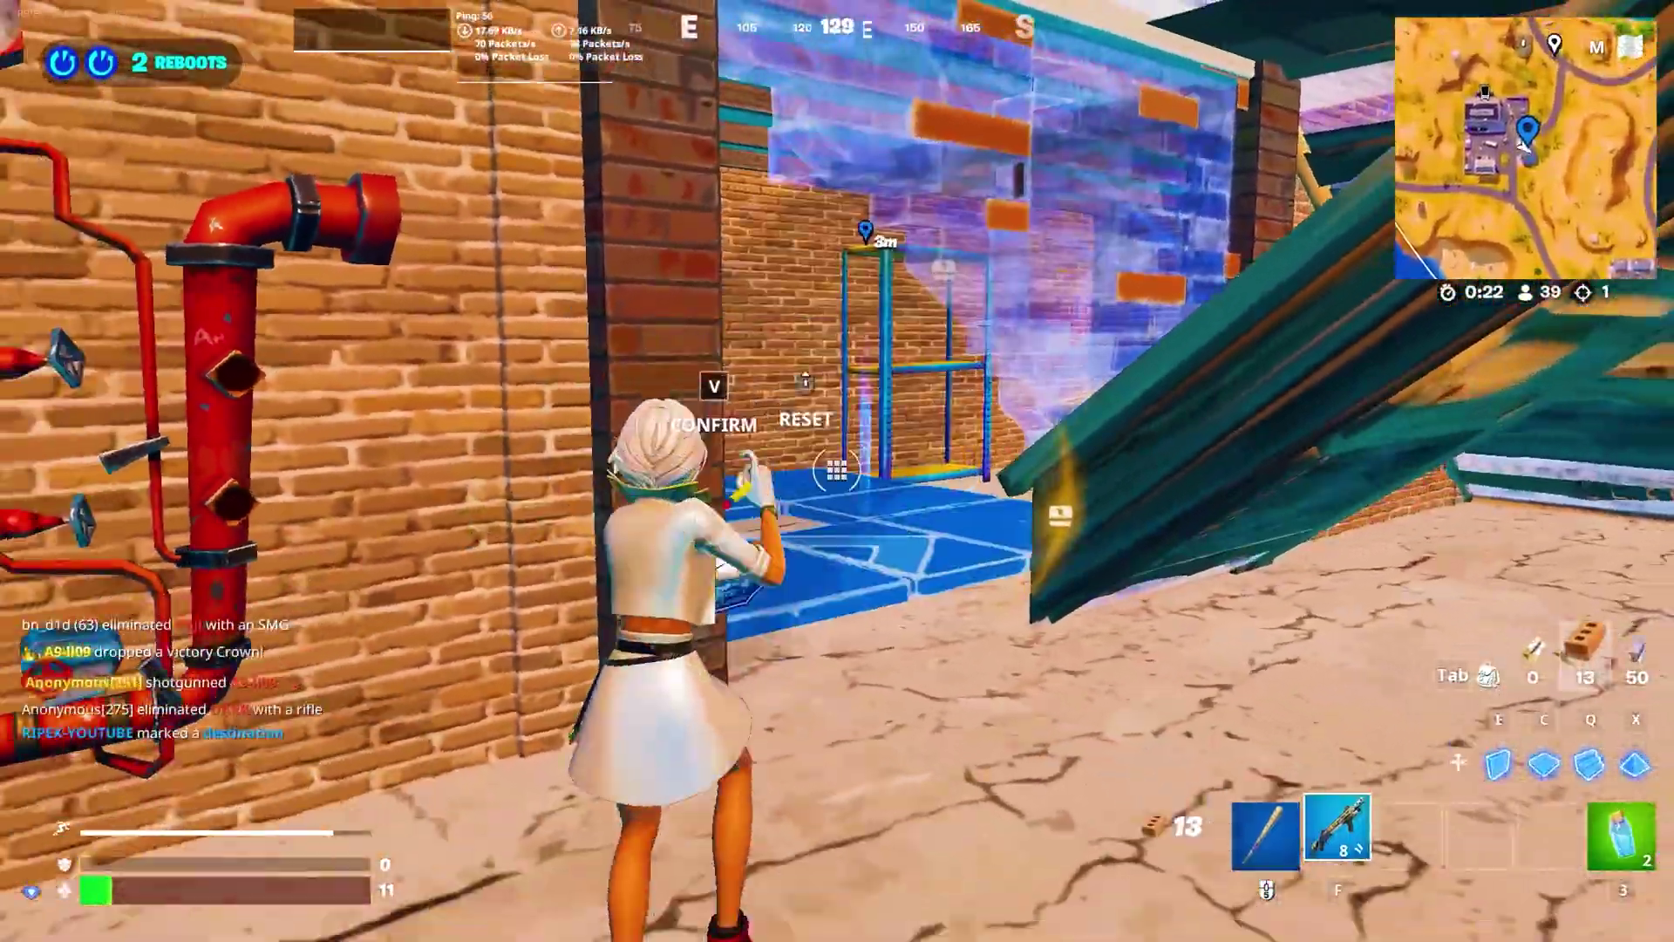